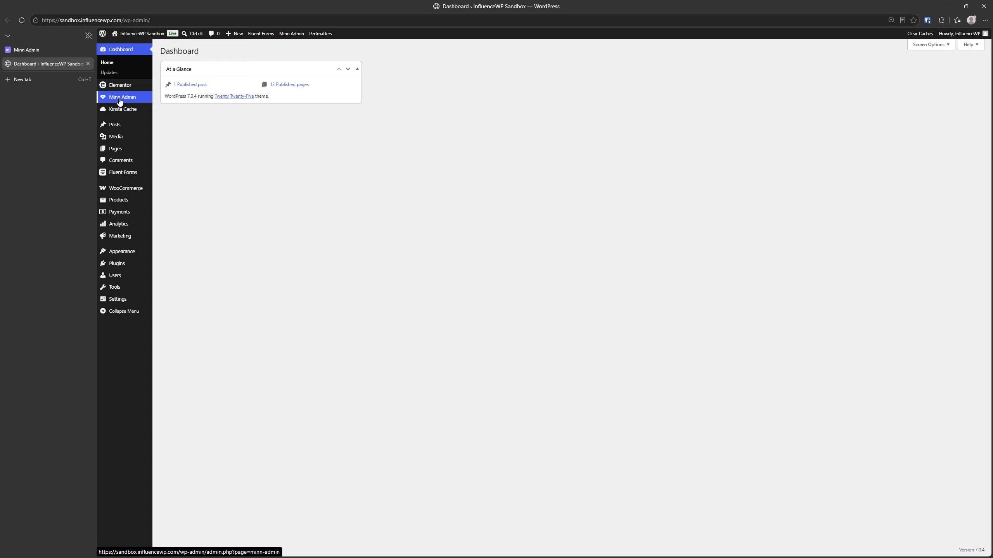
Step: Open Minn Admin in a separate browser tab and compare its overview with the standard WordPress dashboard
right_click(119, 101)
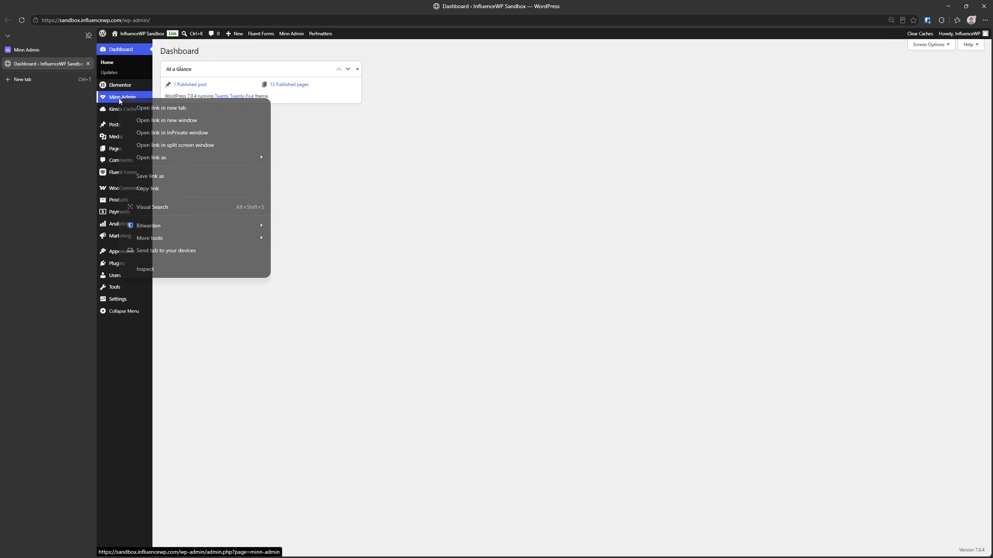
left_click(140, 108)
left_click(44, 78)
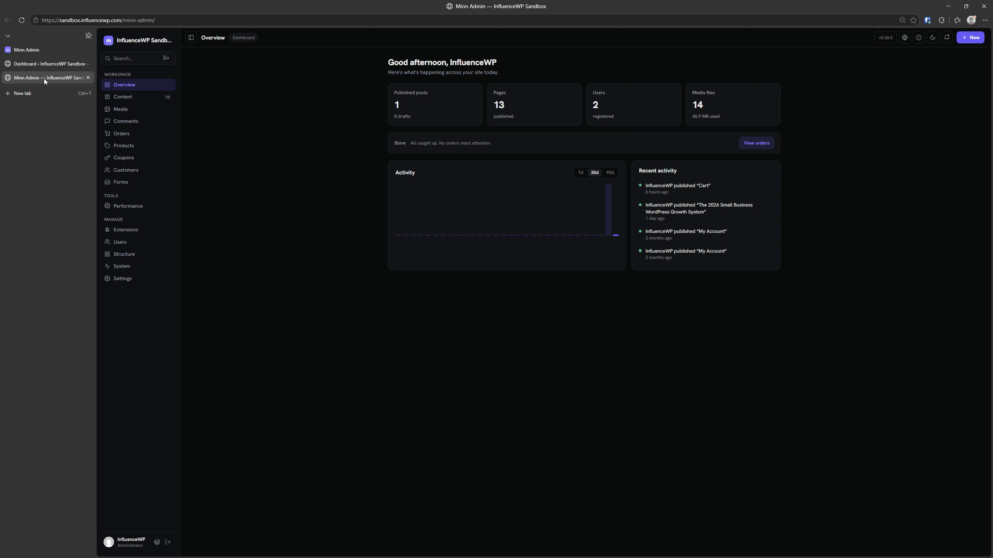
left_click(42, 66)
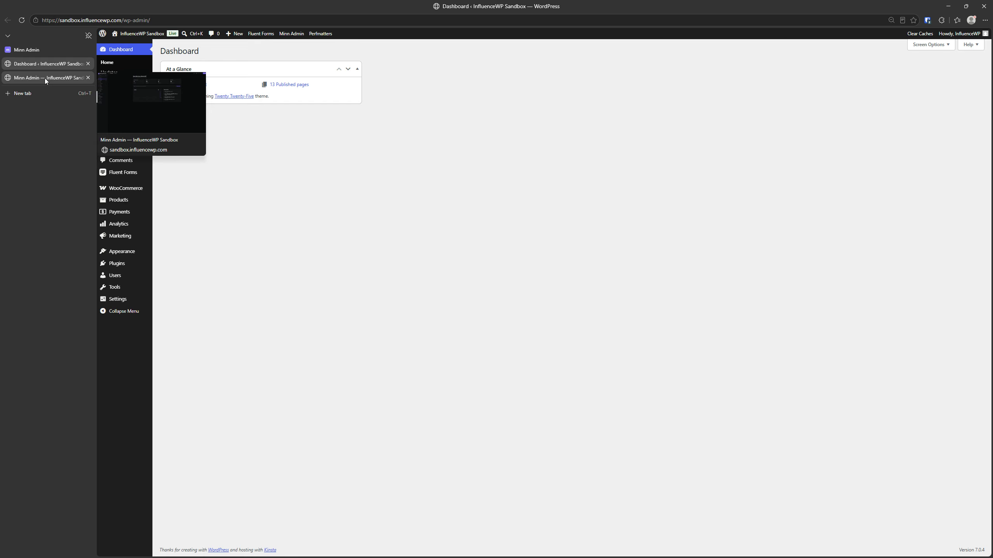
left_click(45, 78)
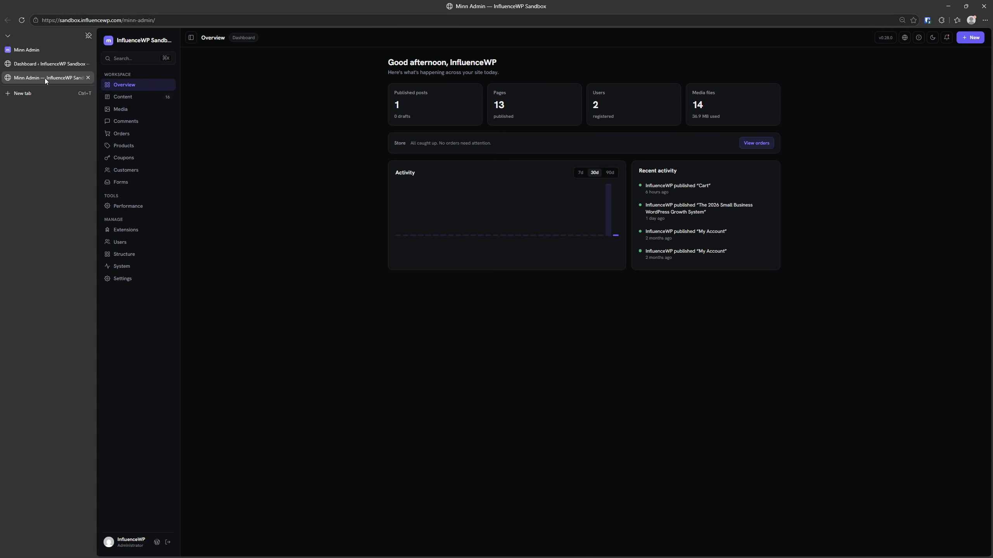
Step: Preview the light theme in Minn Admin and return the interface to the dark theme
left_click(933, 41)
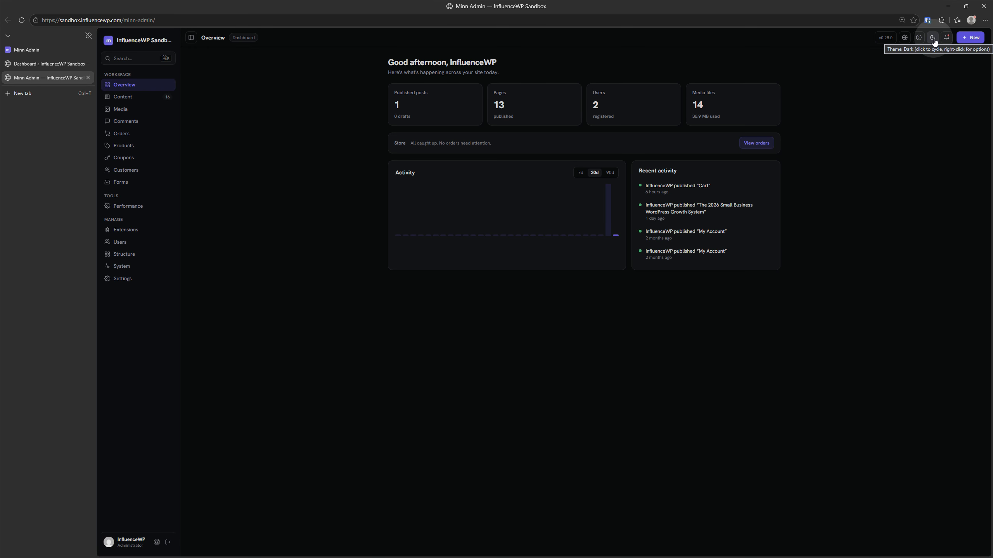
left_click(934, 39)
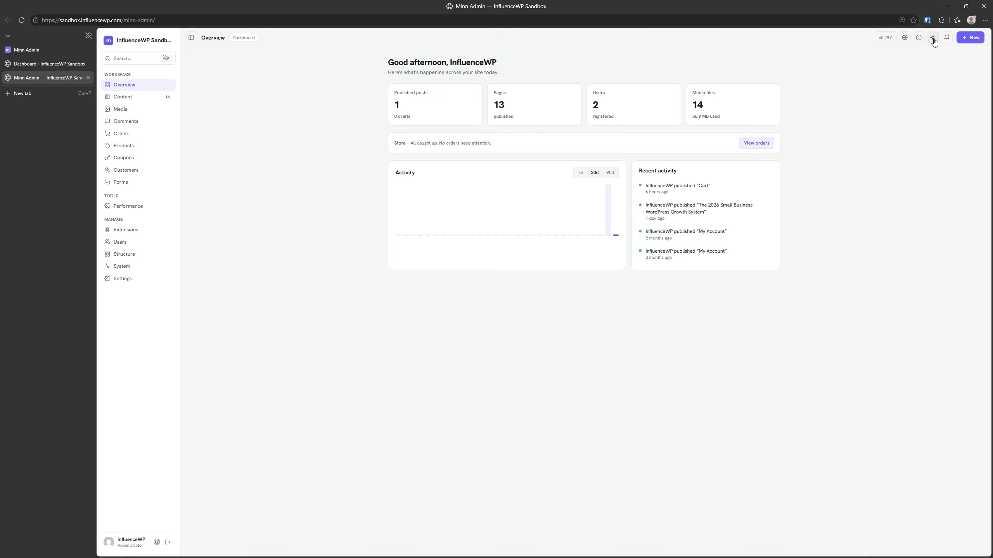
left_click(933, 39)
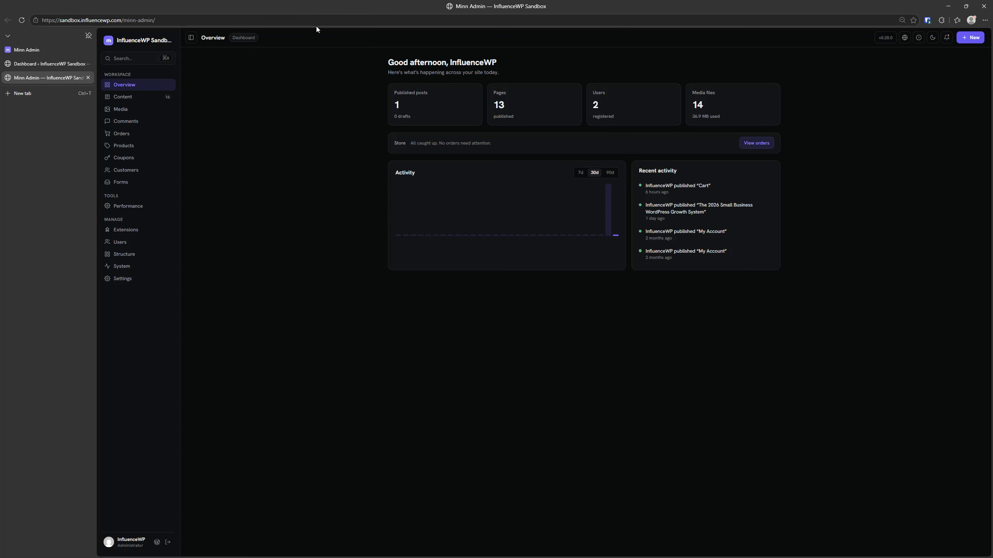
Step: View the commands offered by Minn Admin's command palette and close it
left_click(136, 58)
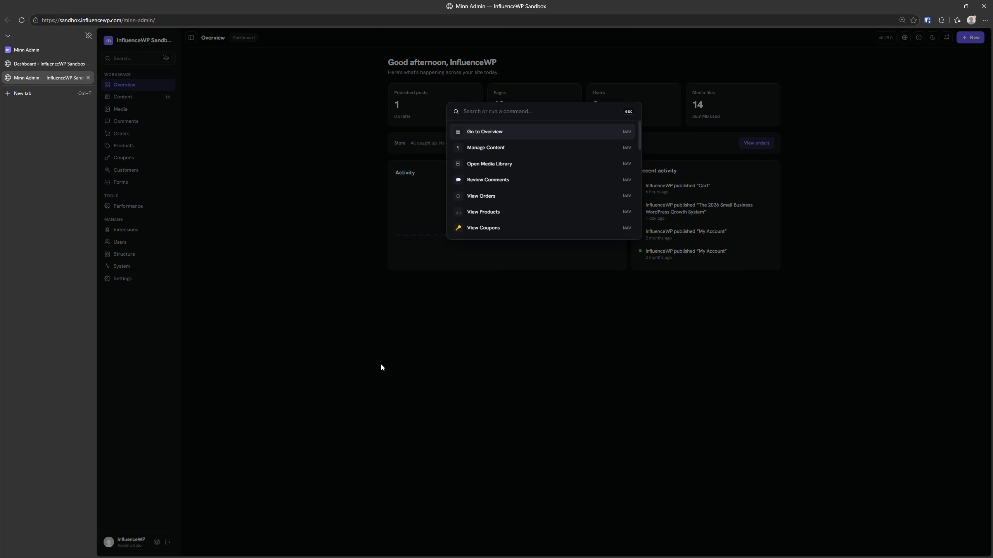
left_click(390, 369)
key("ctrl+k")
left_click(469, 317)
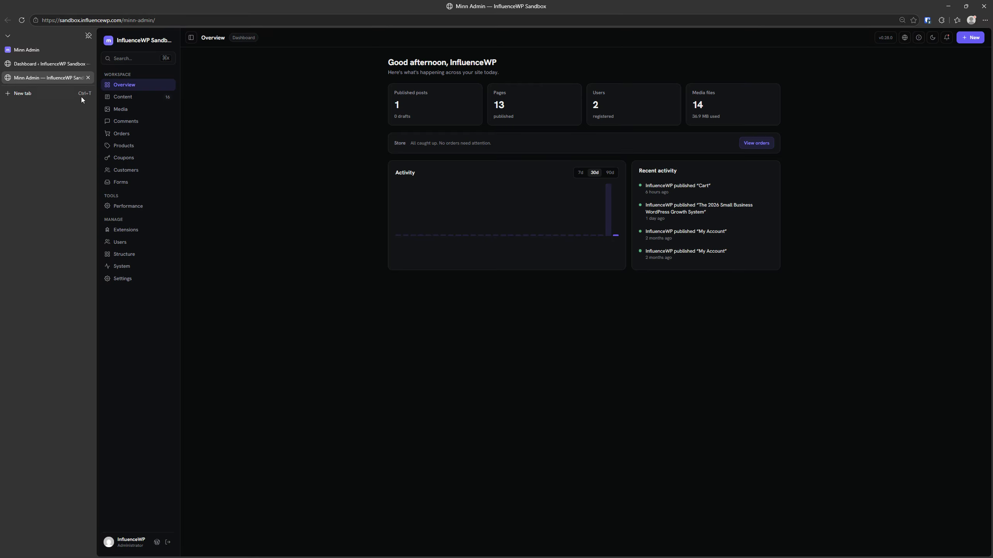
Step: Search for "a" in the standard WordPress dashboard's command palette and dismiss it
left_click(44, 63)
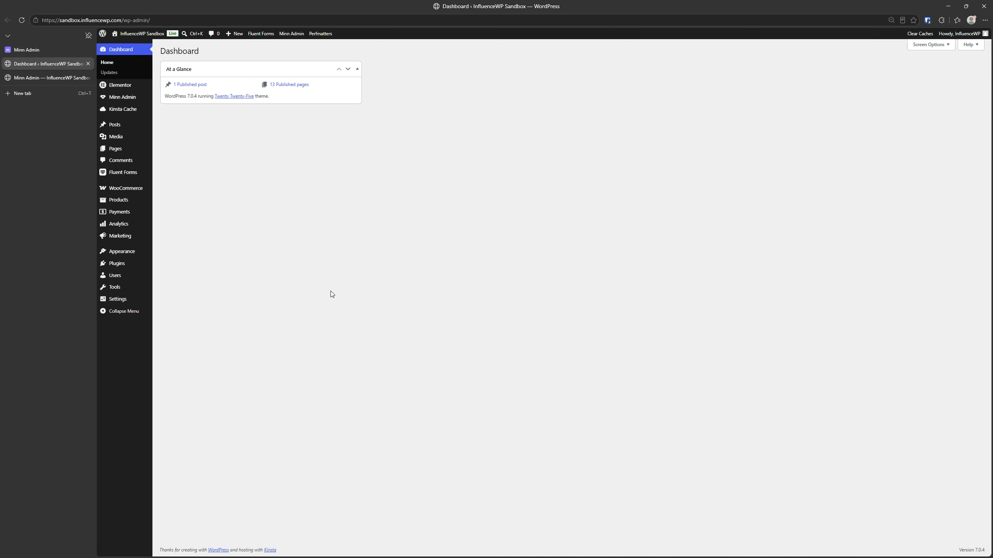
key("ctrl+k")
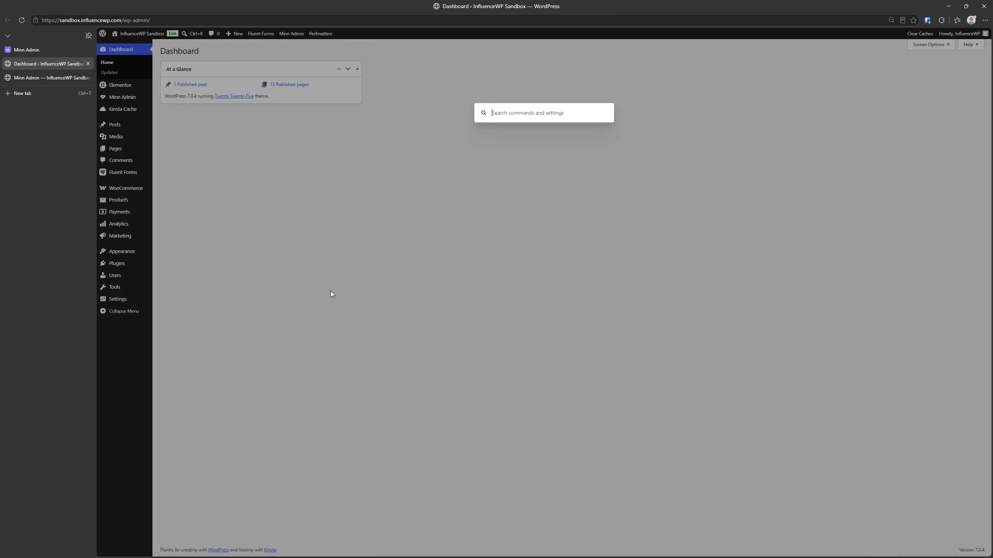
type("a")
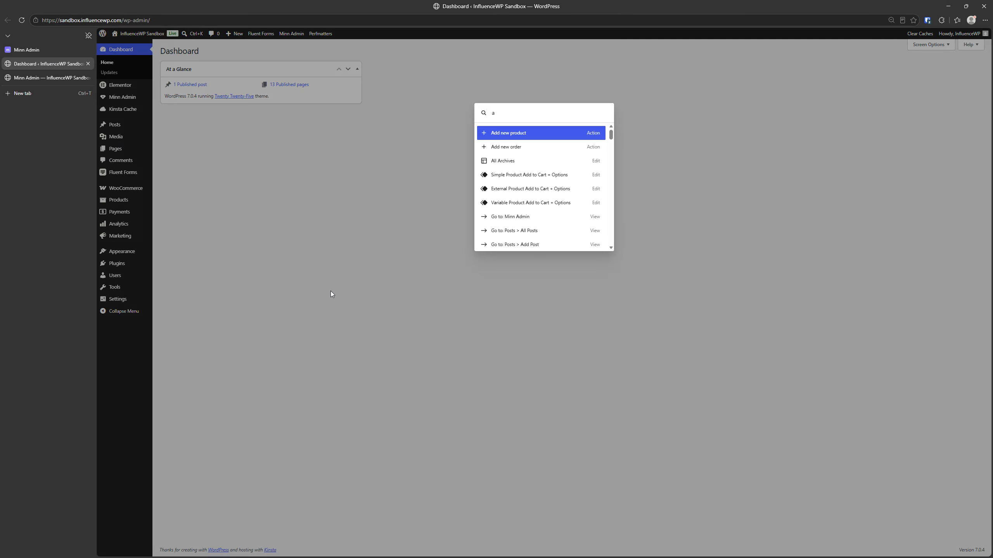
key("Escape")
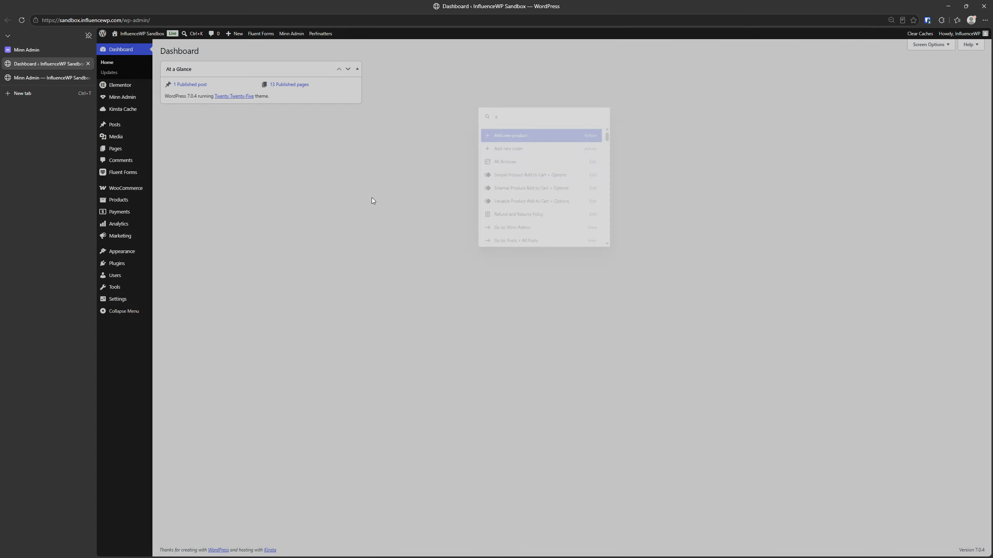
Step: Return to the Minn Admin overview and view the Aug 11 event details in the activity chart
left_click(35, 80)
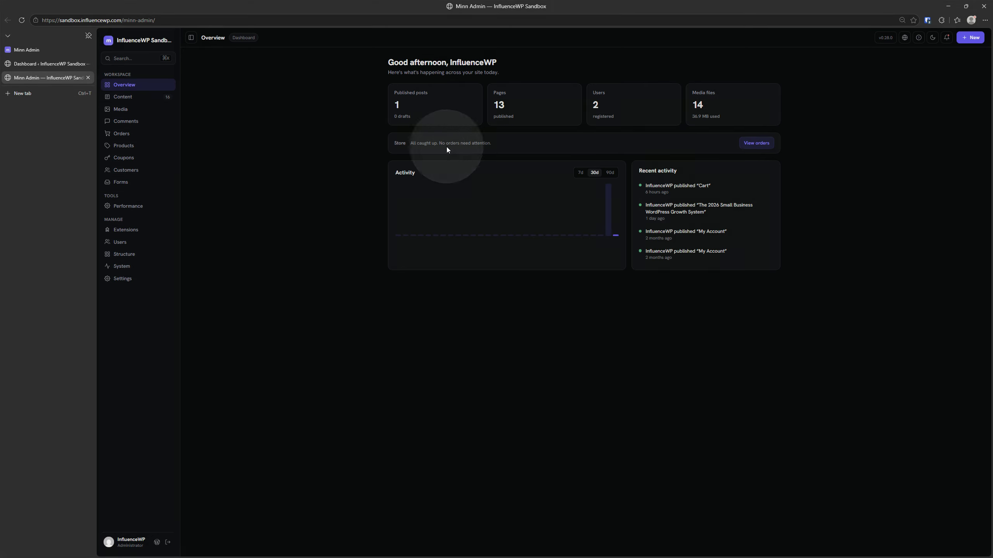
left_click(414, 145)
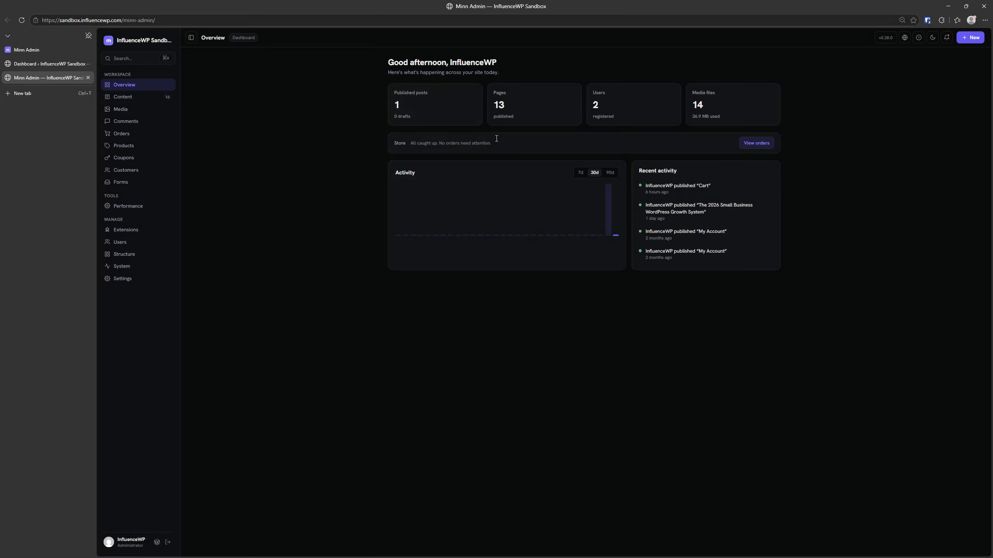
left_click(751, 144)
left_click(608, 203)
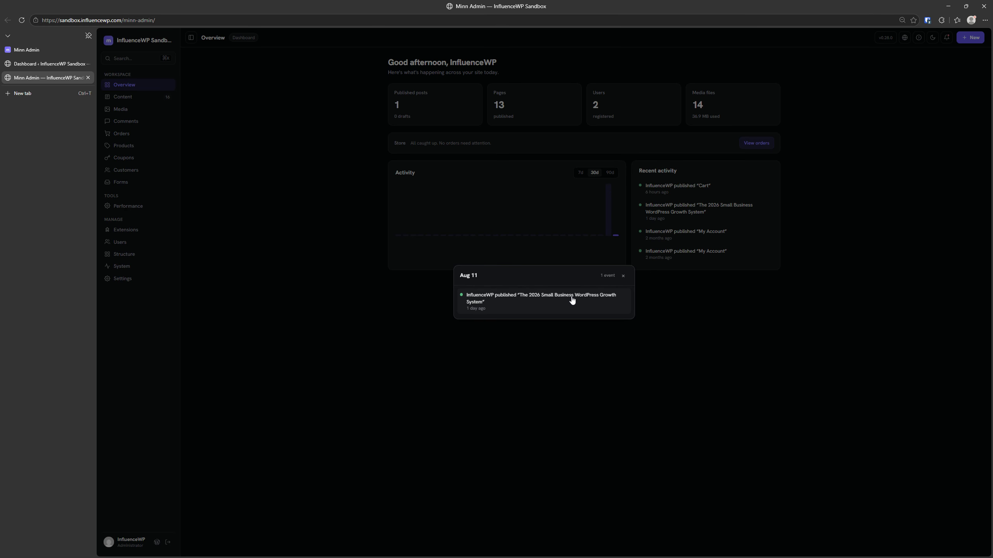
left_click(747, 356)
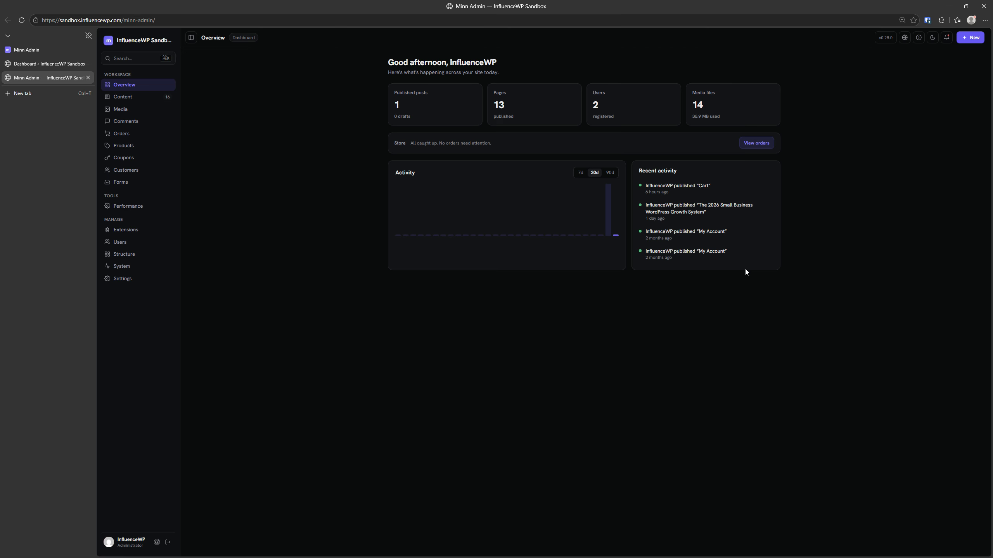
mouse_move(607, 213)
left_click(885, 42)
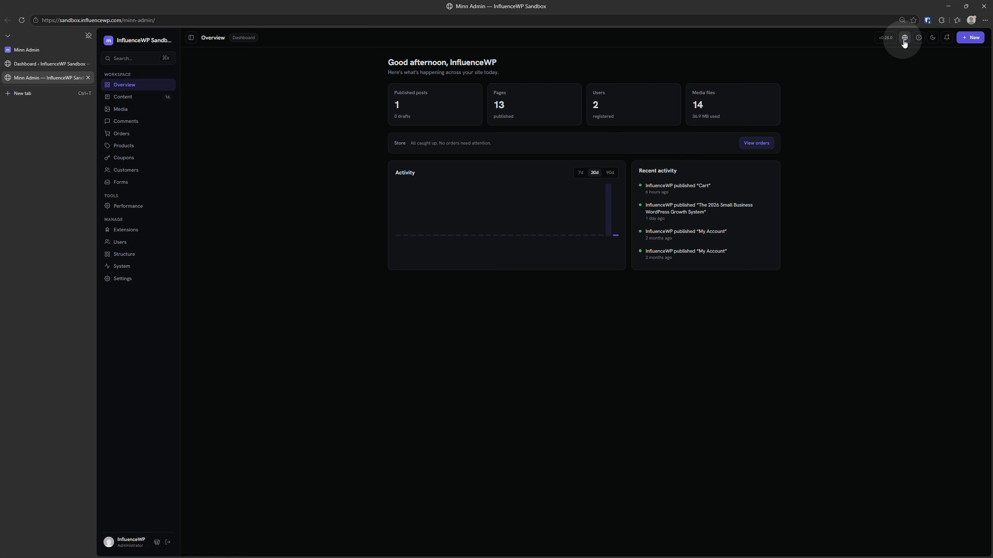
left_click(918, 39)
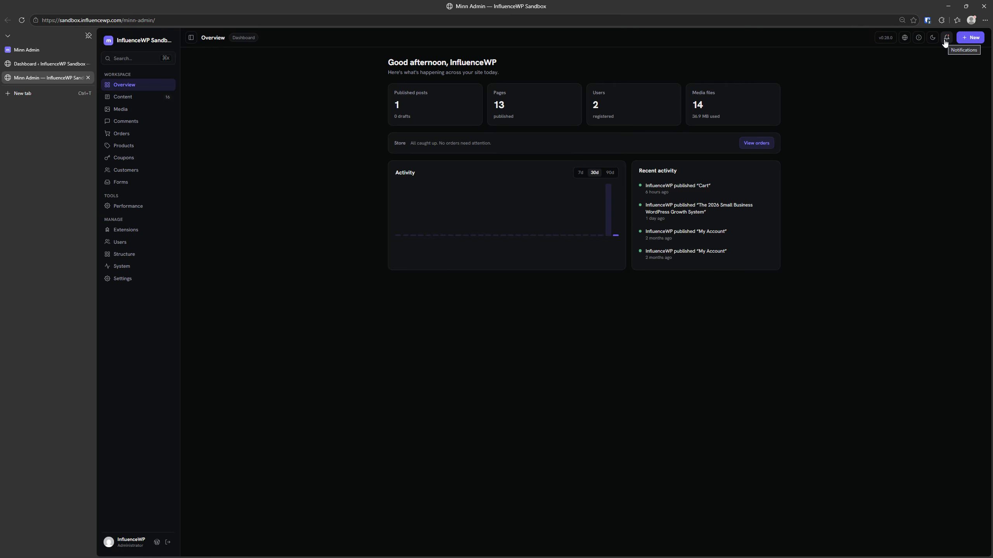
left_click(964, 44)
Step: Open Minn Admin's content list and browse its Posts, Patterns and Pages filters, ending on Pages
left_click(135, 96)
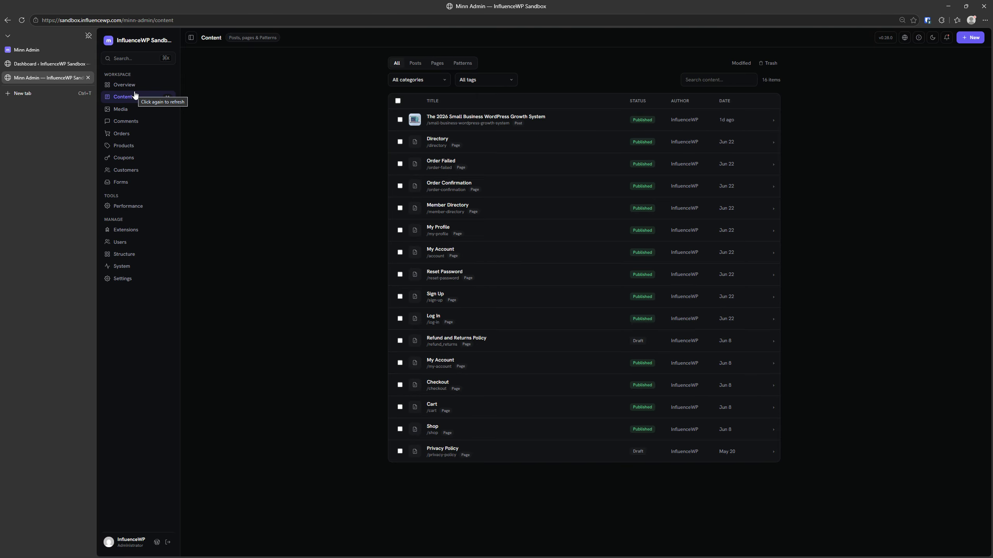
left_click(414, 64)
left_click(445, 66)
left_click(459, 66)
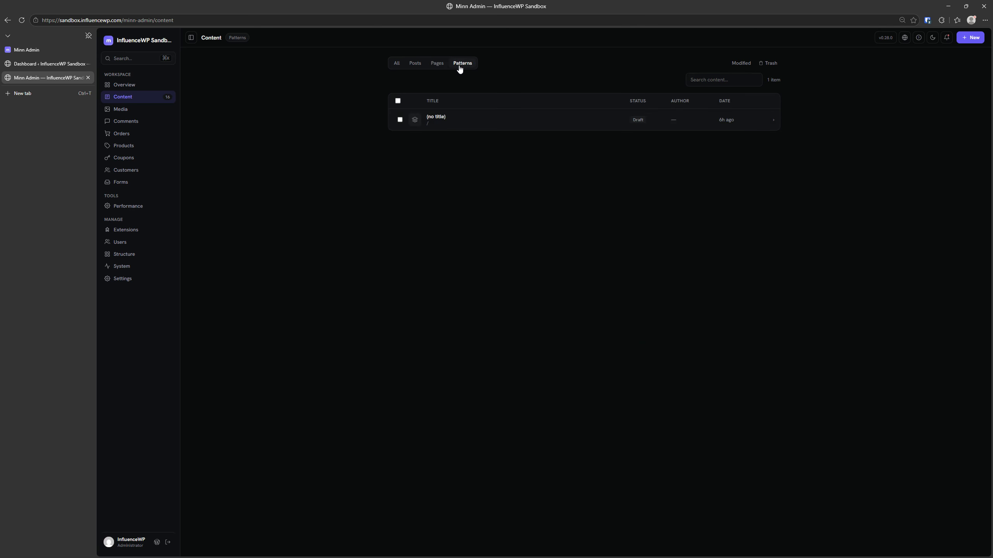
left_click(416, 65)
left_click(459, 65)
left_click(415, 64)
left_click(438, 65)
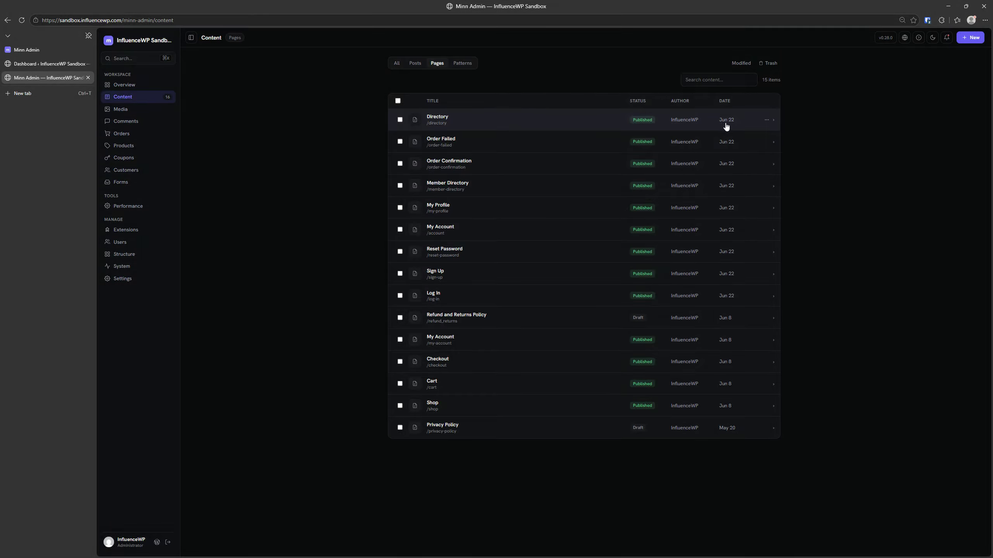
Step: Switch to the standard WordPress dashboard and view its separate Posts and Pages lists for comparison
left_click(43, 63)
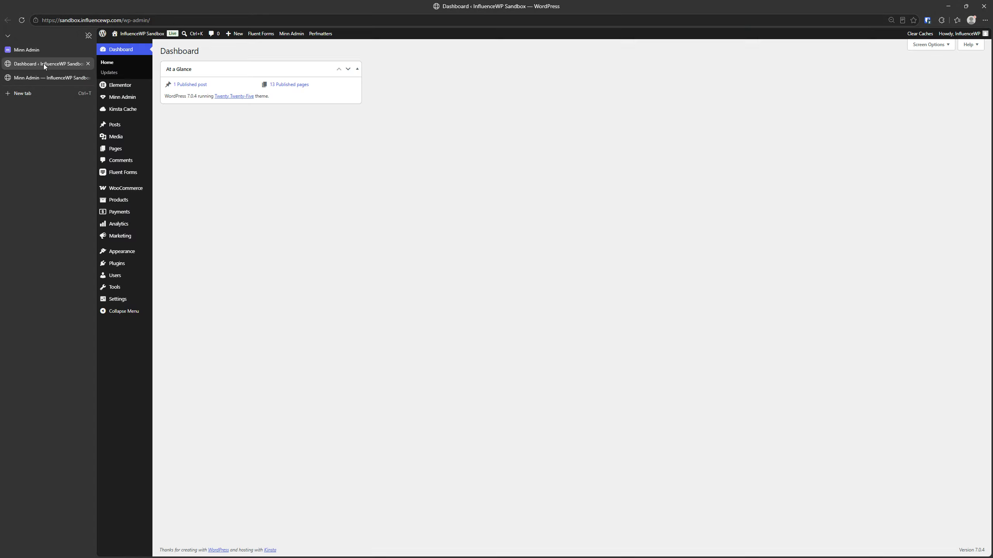
left_click(116, 126)
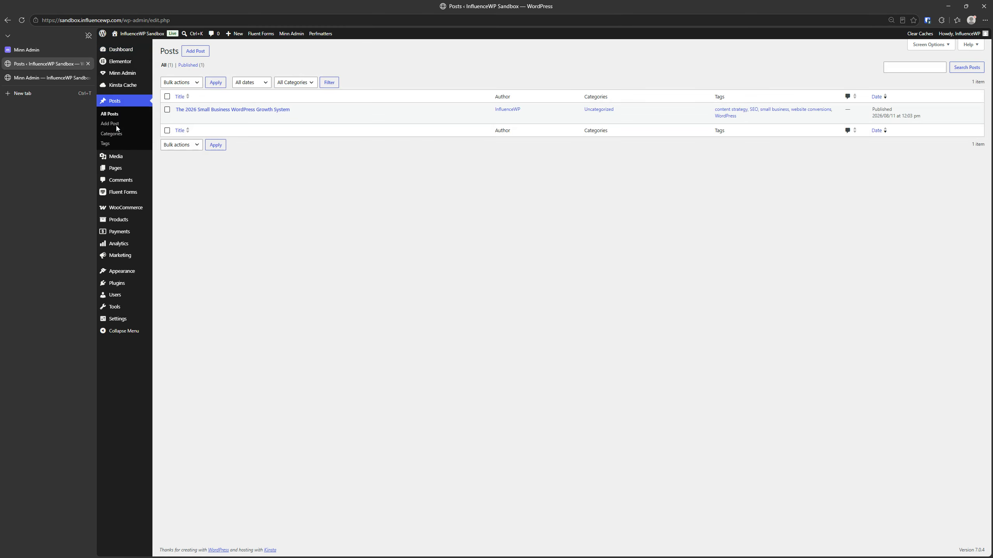
left_click(119, 167)
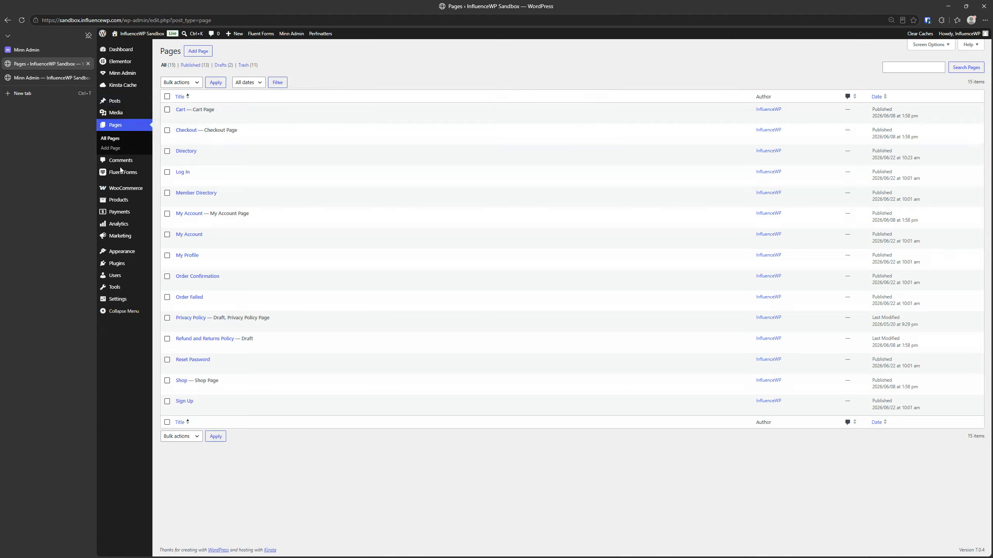
mouse_move(119, 168)
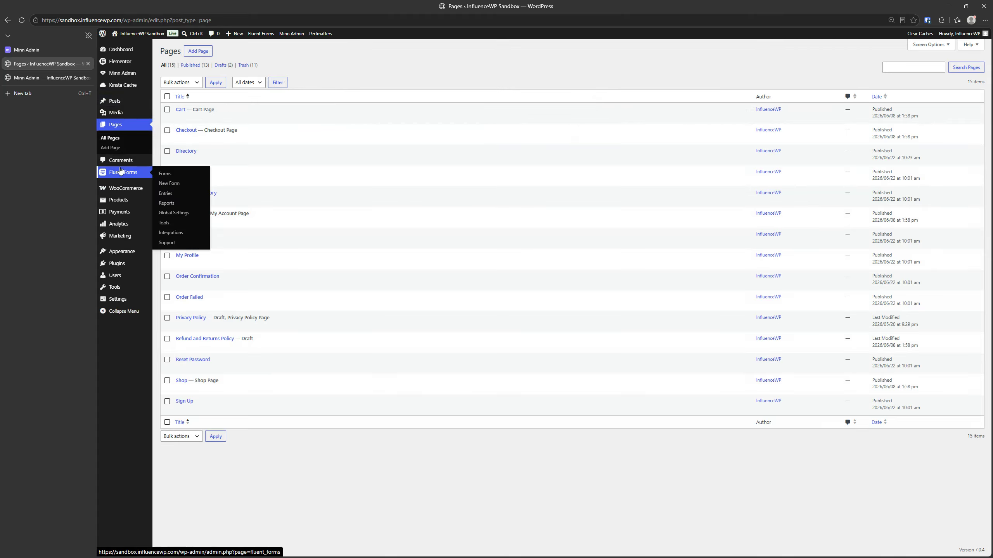
mouse_move(136, 255)
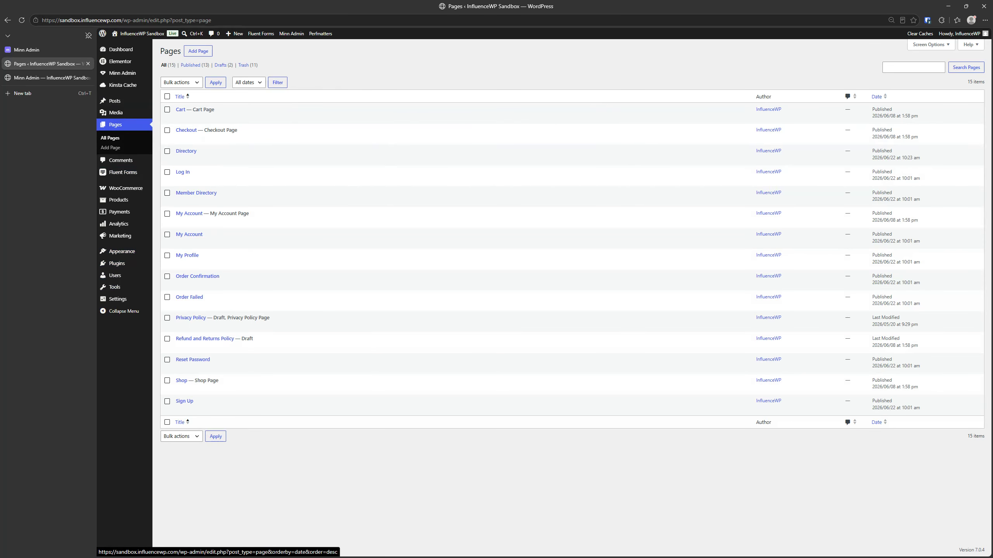
Step: Return to Minn Admin's pages list, select all pages to view the bulk status options, and clear the selection
left_click(41, 78)
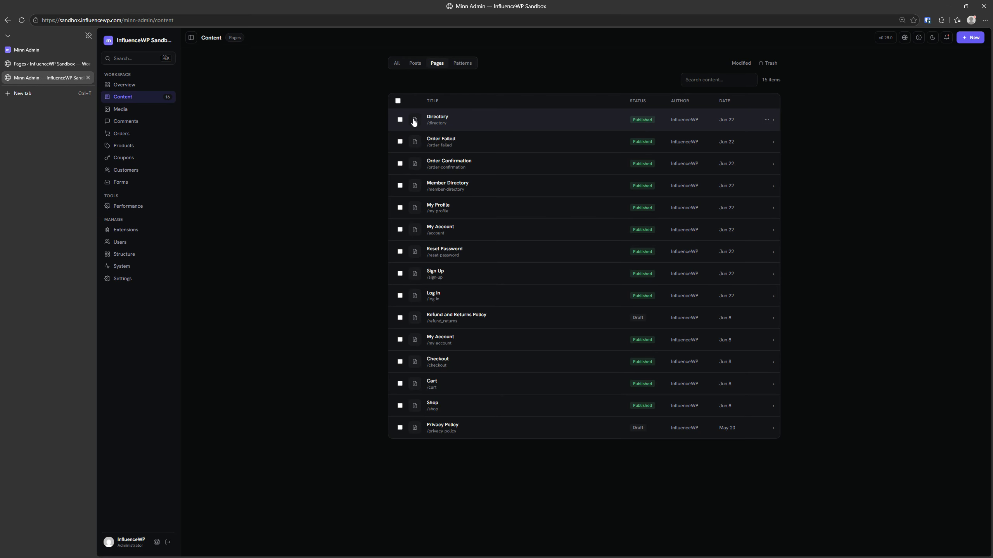
left_click(398, 101)
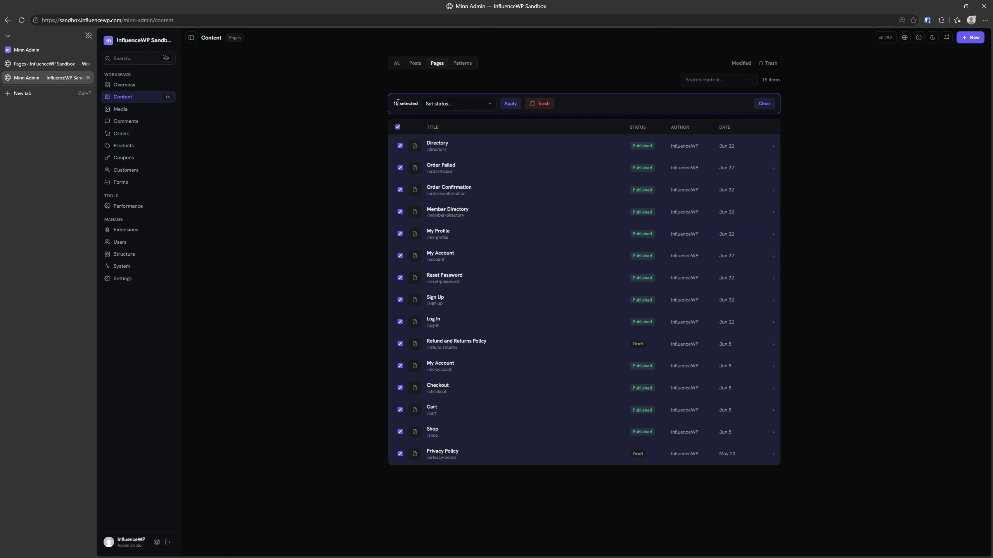
left_click(448, 106)
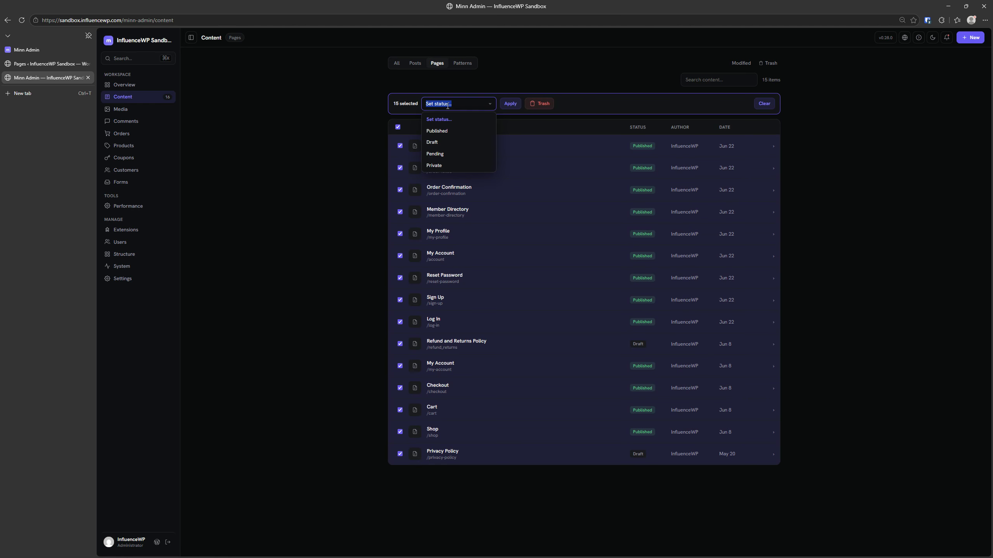
left_click(341, 135)
left_click(398, 127)
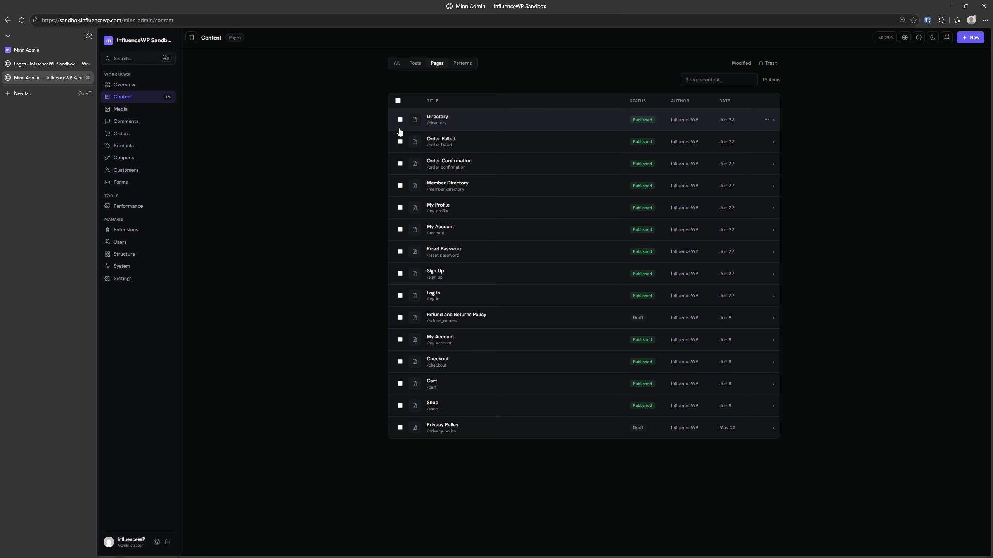
Step: View the Directory and Checkout pages in the Minn Admin editor, returning to the pages list after each
left_click(442, 121)
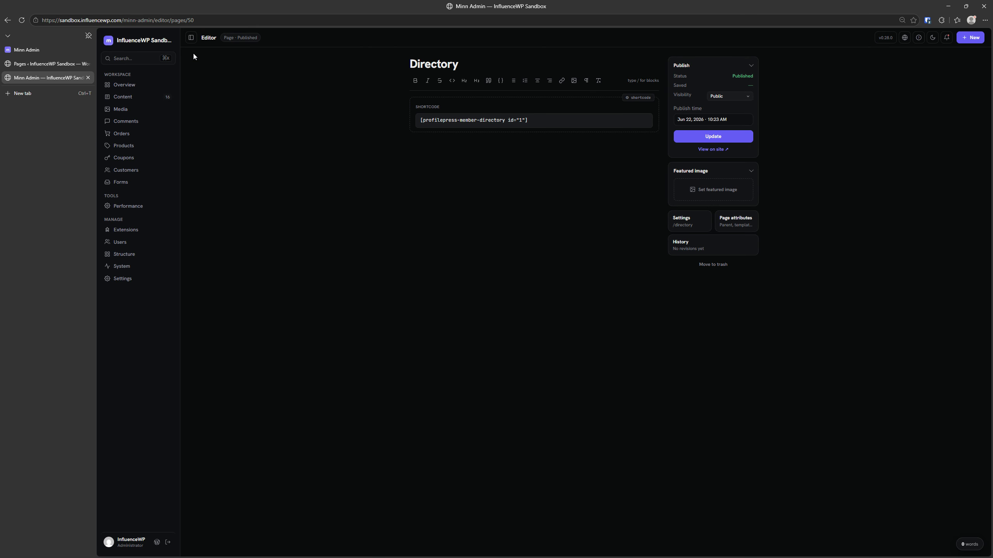
left_click(8, 20)
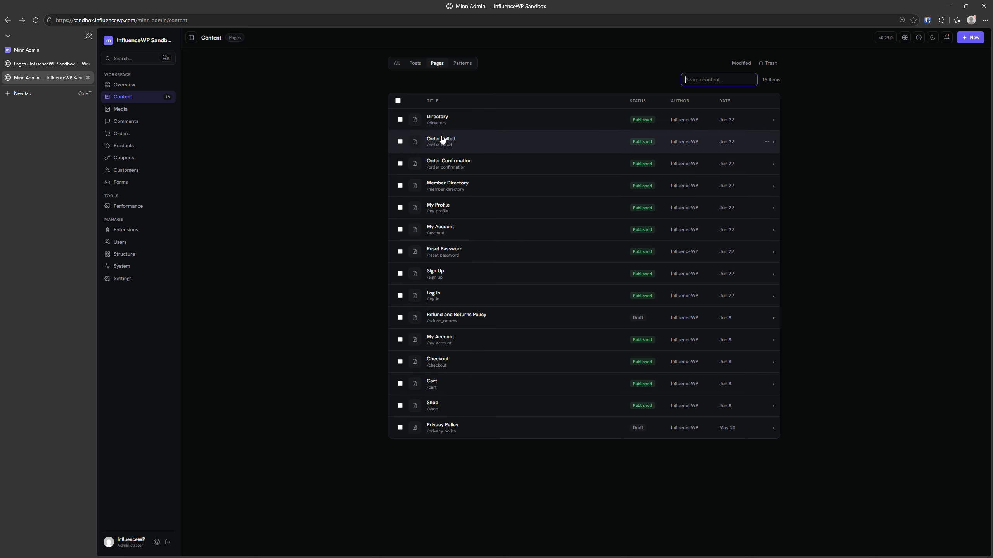
left_click(438, 360)
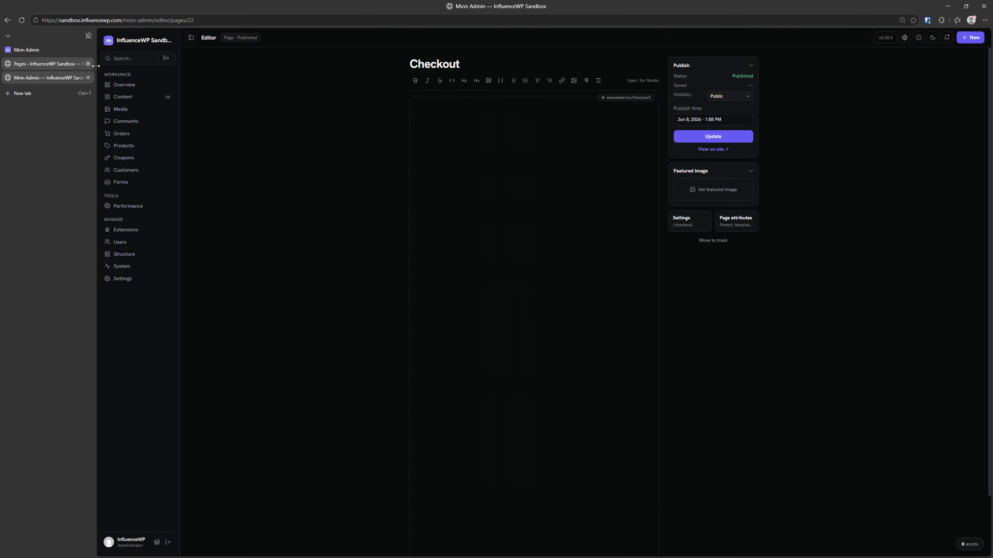
left_click(7, 20)
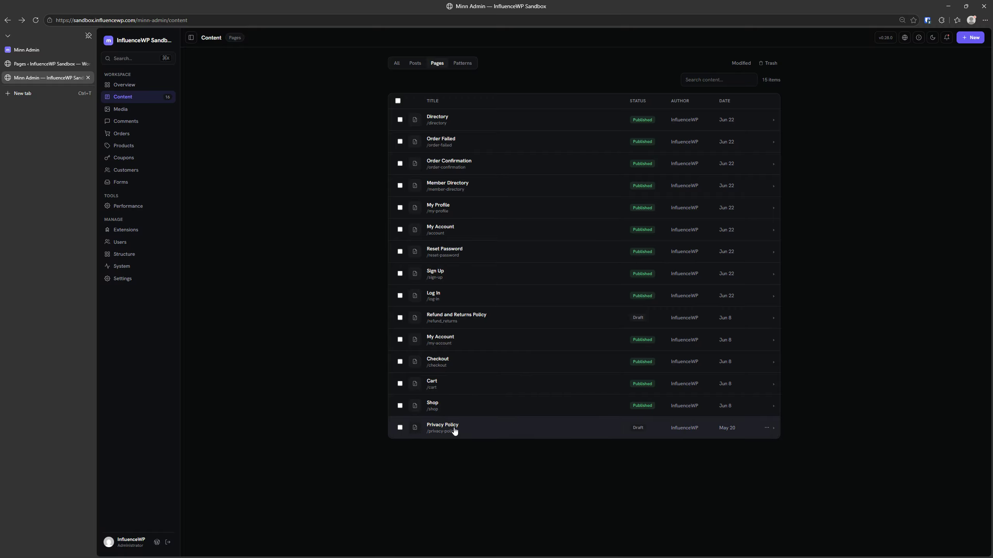
Step: Open the Privacy Policy page in the editor and view its publish time picker, Settings and Page attributes dialogs, closing each one
left_click(454, 430)
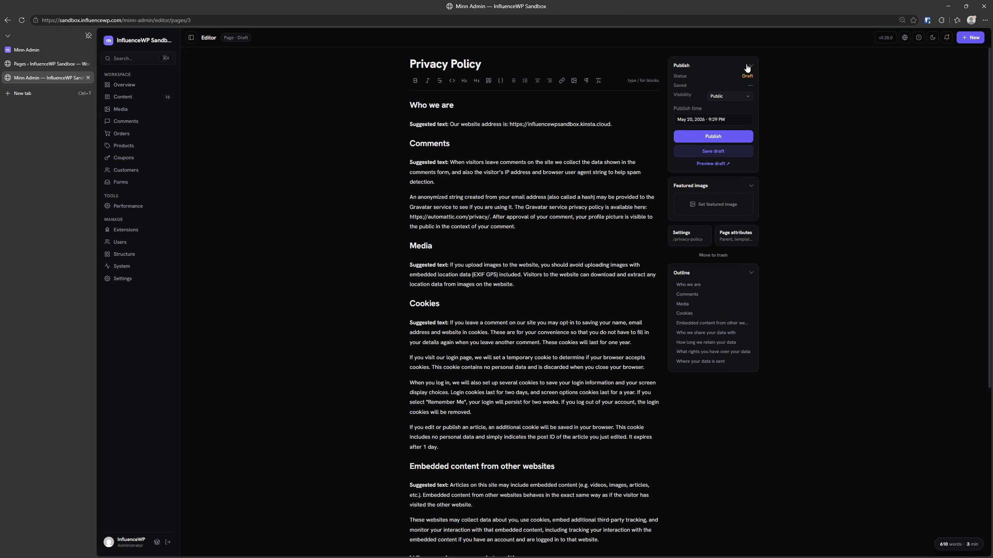
left_click(698, 120)
left_click(841, 101)
left_click(696, 235)
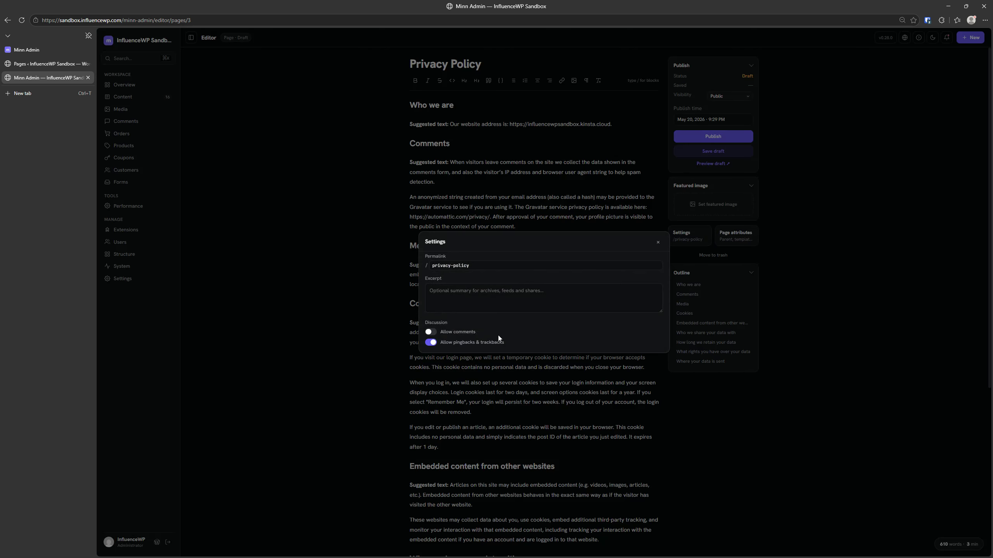
left_click(778, 257)
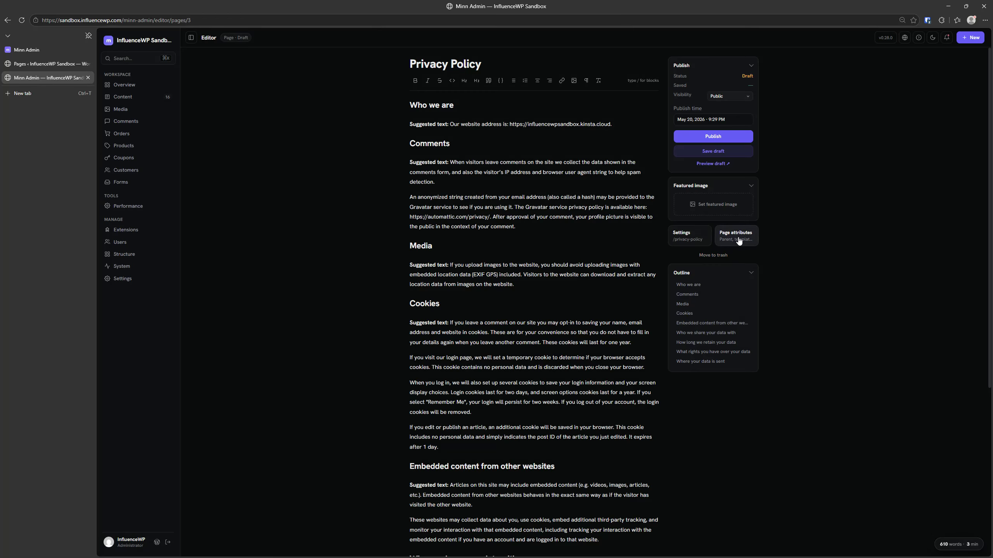
left_click(738, 238)
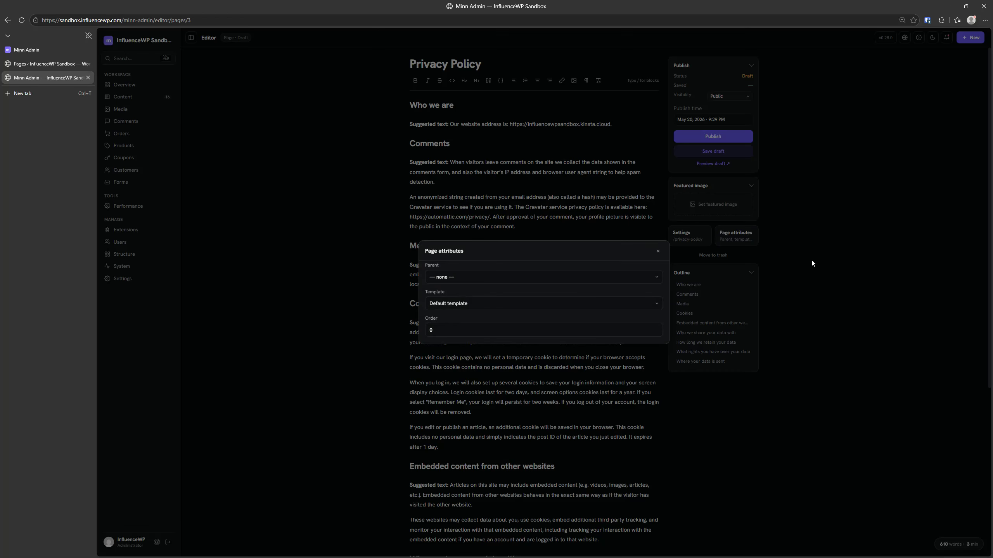
left_click(849, 146)
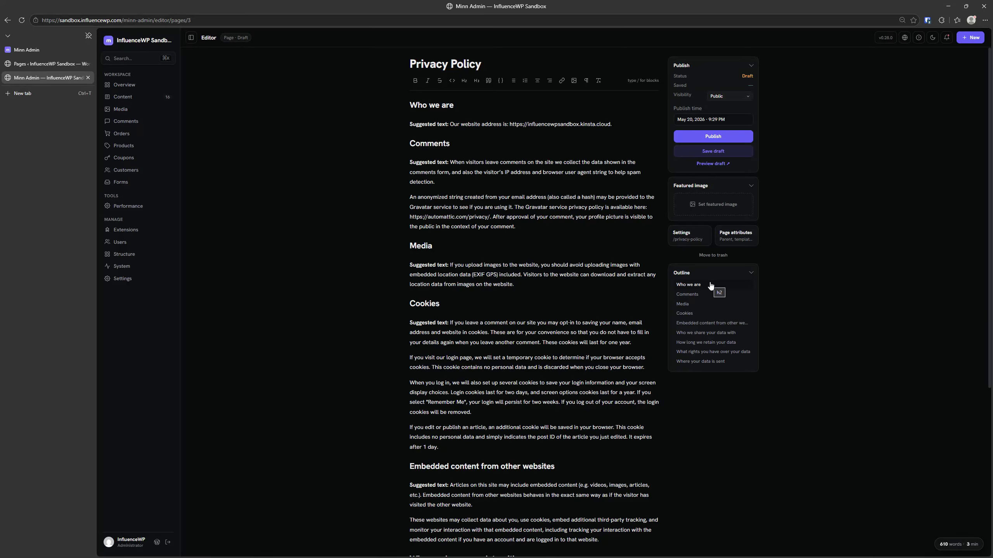
Step: Jump to the "How long we retain your data" and "Where your data is sent" sections through the outline, then return to the pages list
left_click(702, 342)
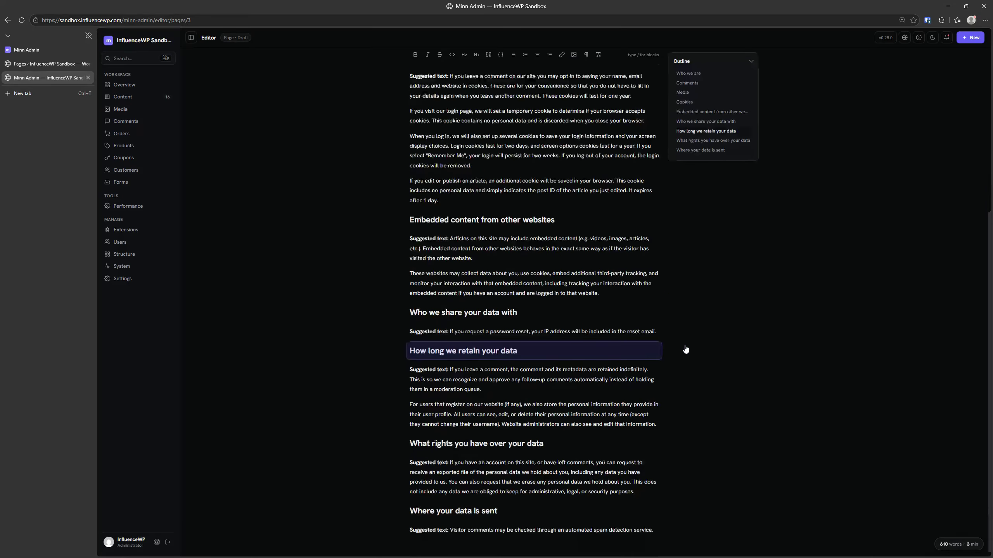
left_click(700, 152)
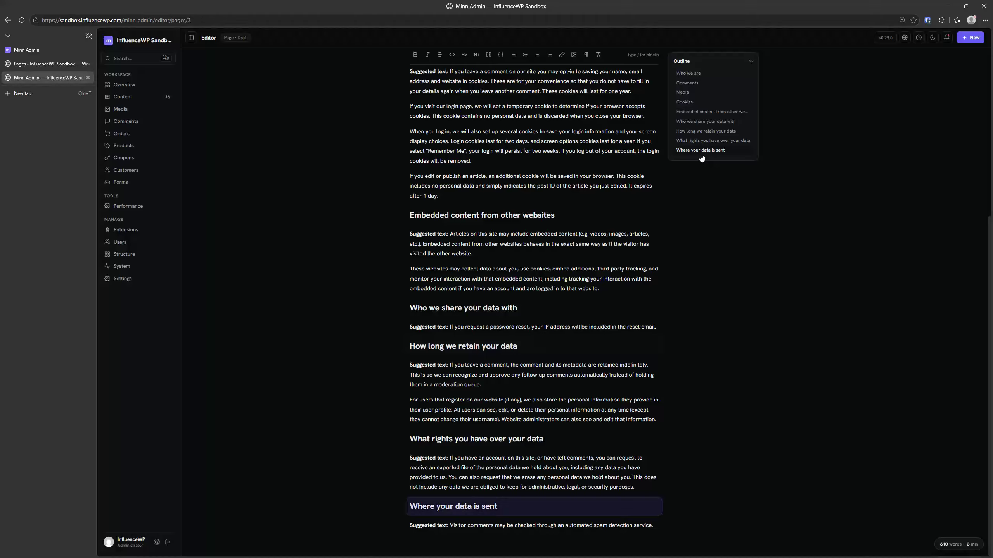
left_click(945, 546)
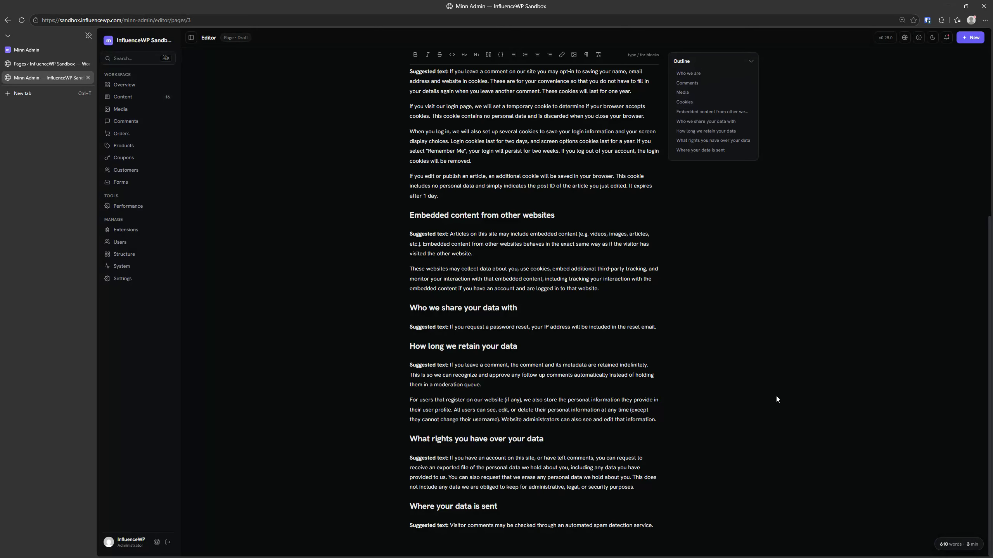
scroll(579, 299, "up", 6)
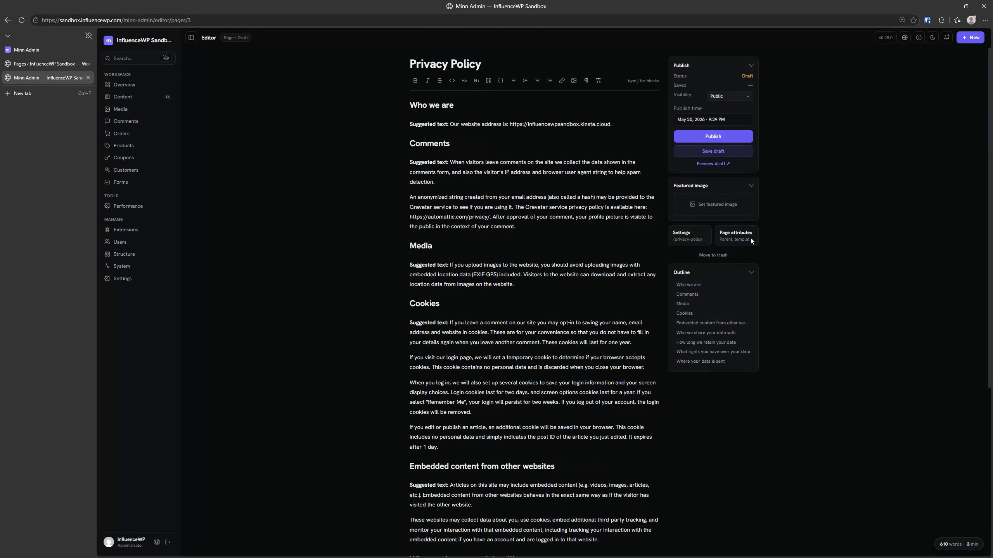
left_click(7, 20)
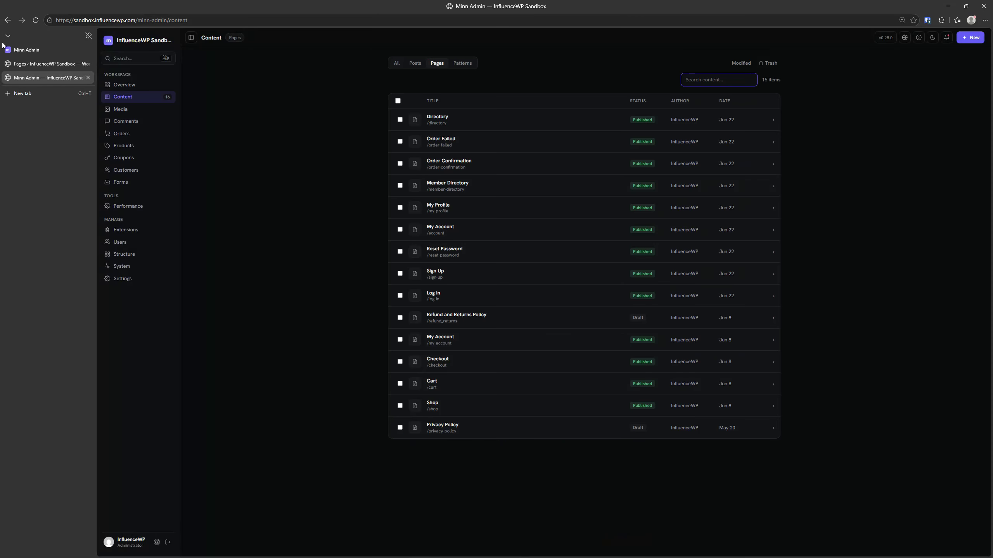
Step: Open the post "The 2026 Small Business WordPress Growth System" and browse the slash block list on a new line below the second introductory paragraph
left_click(410, 64)
left_click(473, 122)
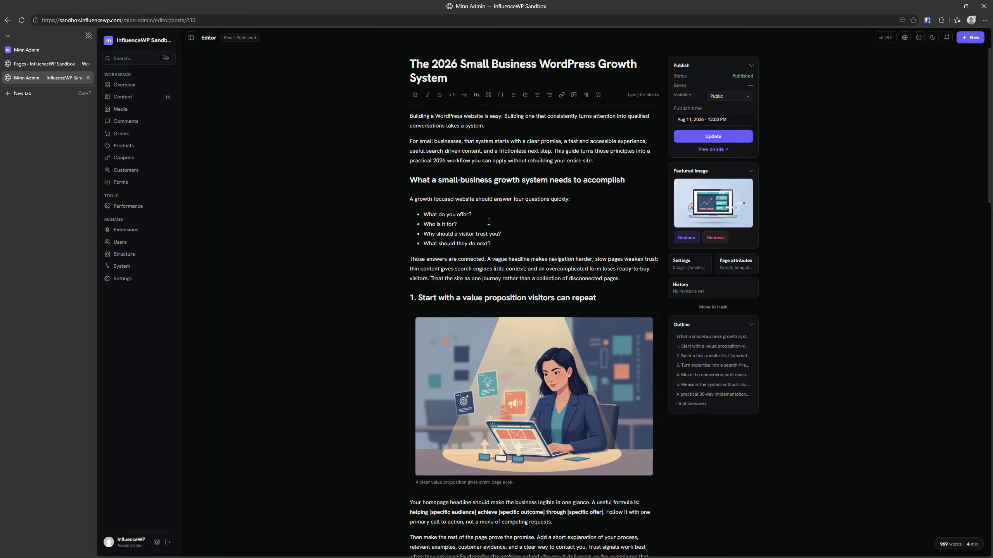
left_click(600, 162)
key("Return")
type("/")
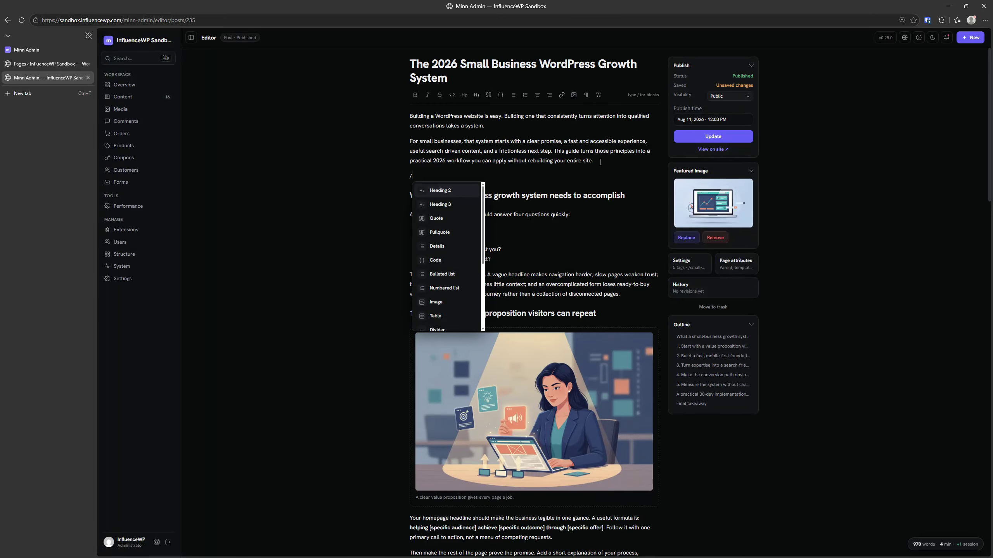
scroll(443, 217, "down", 3)
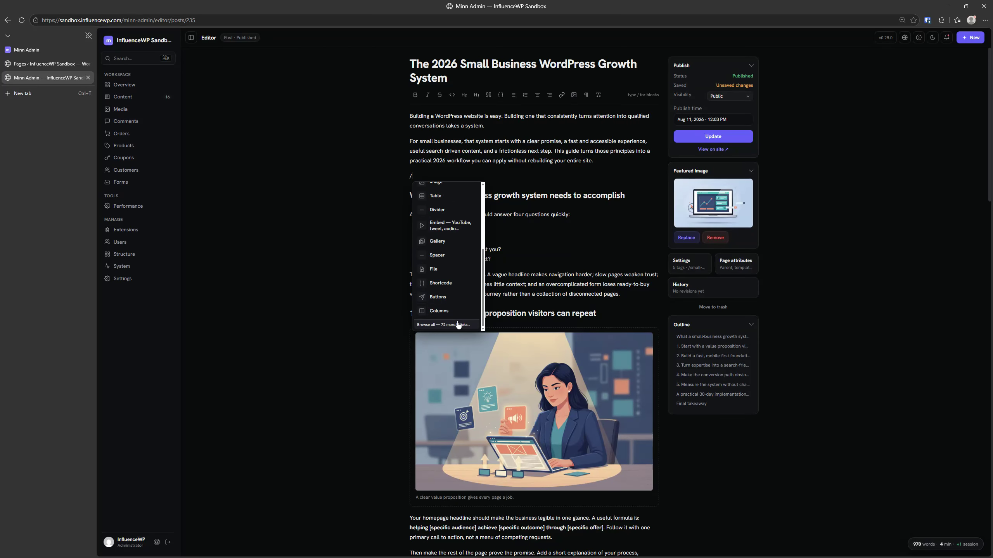
scroll(453, 310, "up", 3)
scroll(453, 309, "down", 3)
Step: Browse the full library of blocks and patterns, close it, and remove the slash line from the post
left_click(442, 323)
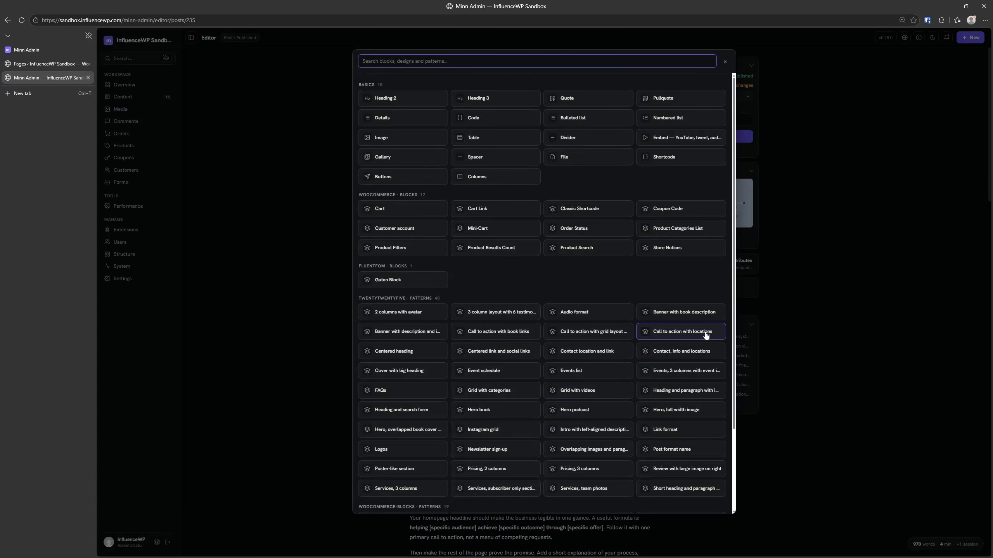
scroll(700, 336, "down", 3)
scroll(591, 313, "up", 3)
key("Escape")
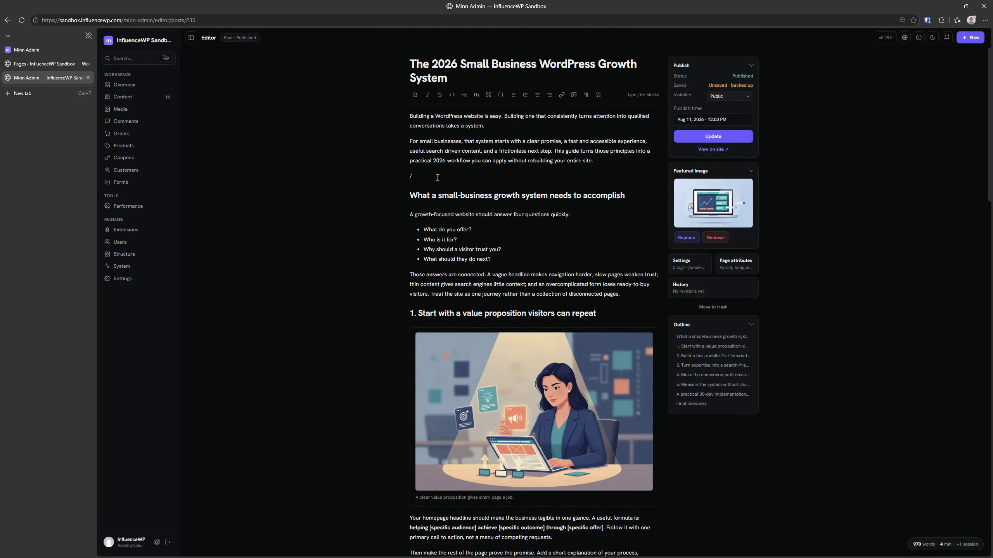
key("BackSpace")
key("BackSpace")
Step: Skim the post's body and leave the editor for Minn Admin's Media library
scroll(475, 318, "down", 5)
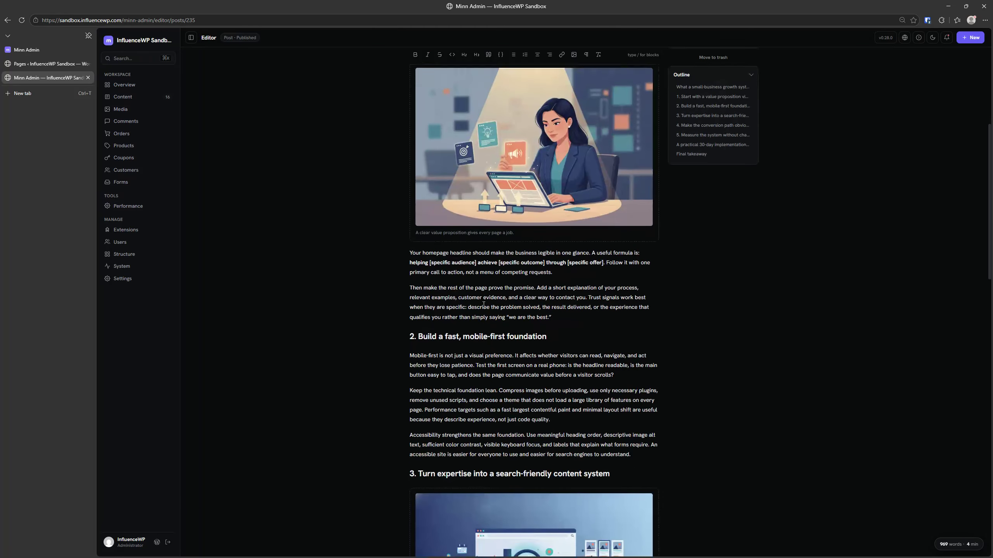
scroll(474, 318, "up", 2)
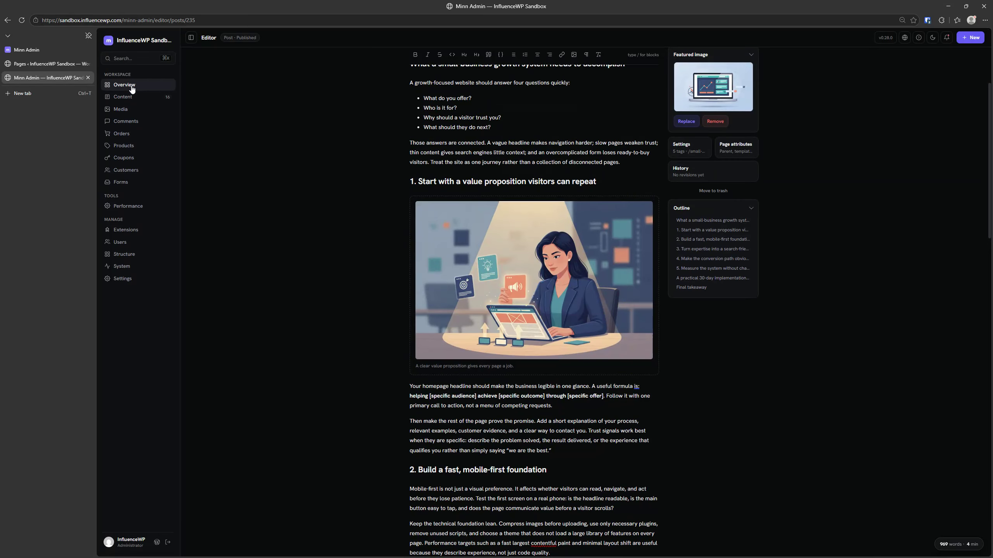
left_click(123, 98)
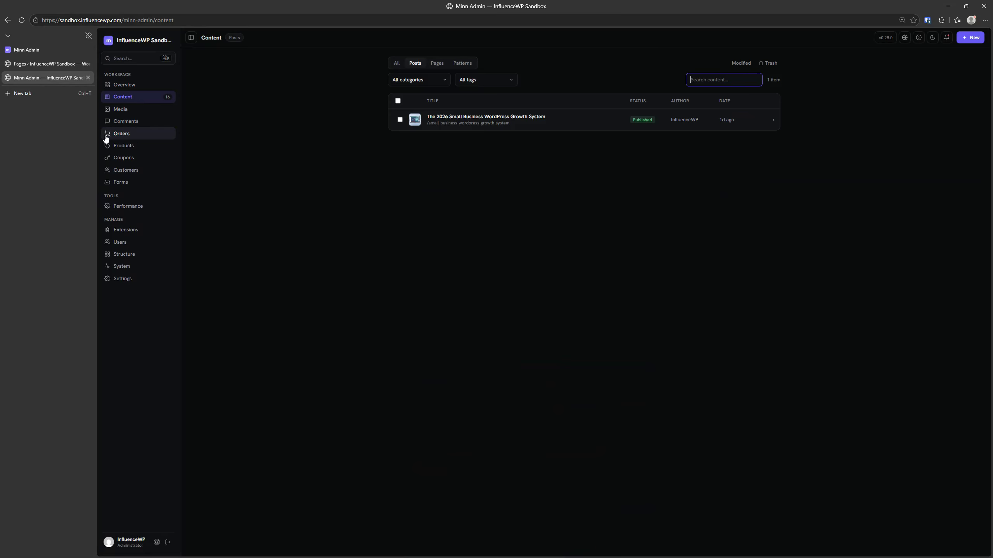
left_click(126, 111)
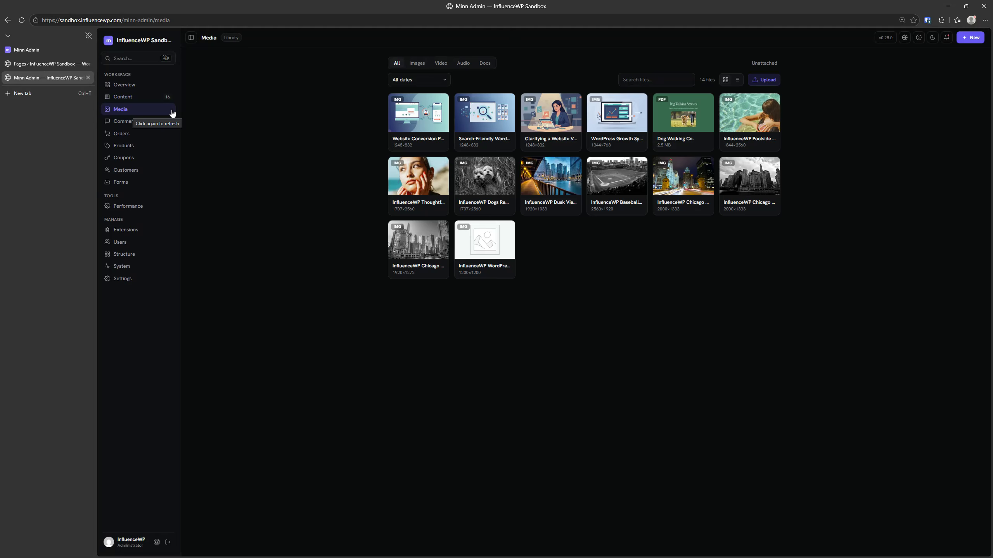
Step: Switch to the standard WordPress dashboard and view its Media Library in list and grid layouts
left_click(57, 67)
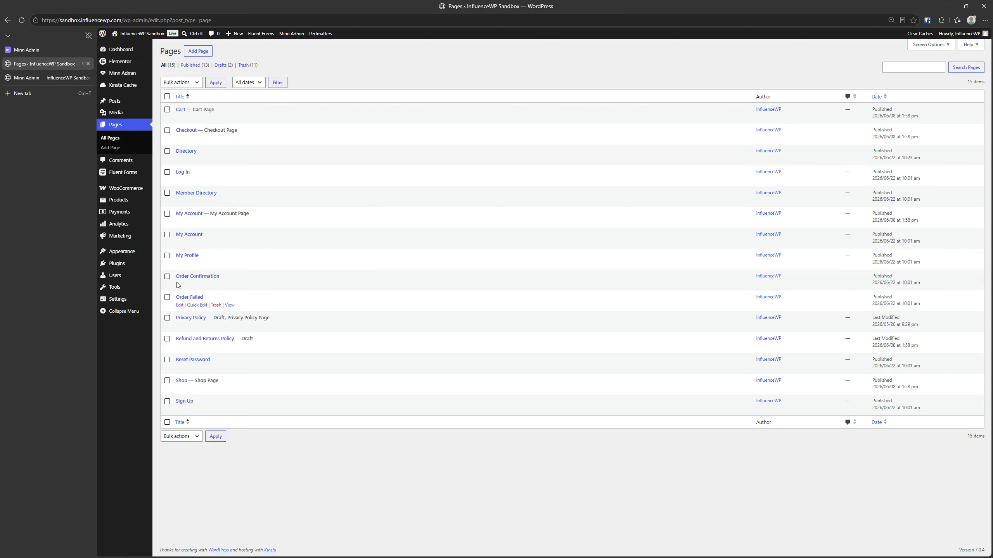
left_click(117, 113)
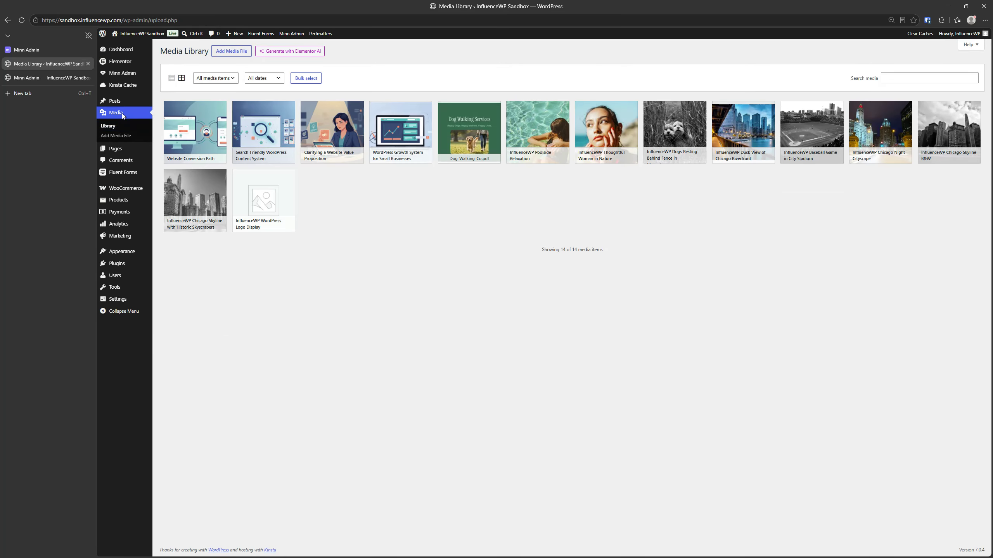
left_click(171, 78)
left_click(180, 74)
Step: Return to Minn Admin's Media library and display the files as a list
left_click(47, 78)
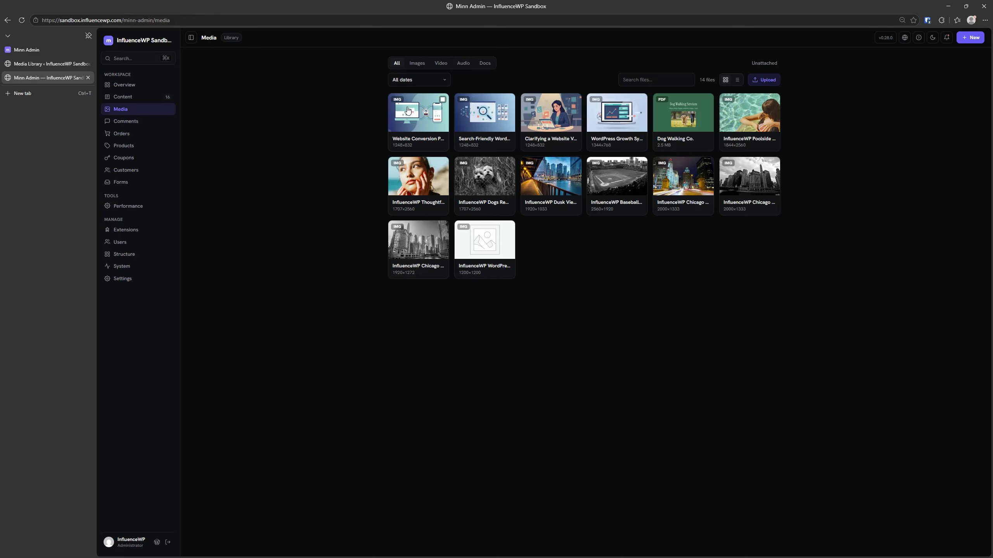
key("ctrl")
key("ctrl")
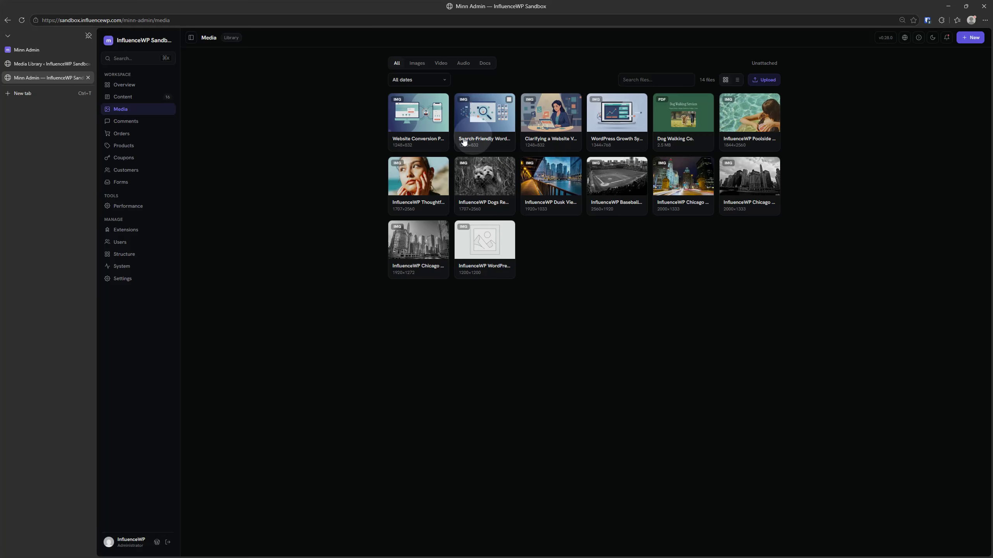
left_click(737, 81)
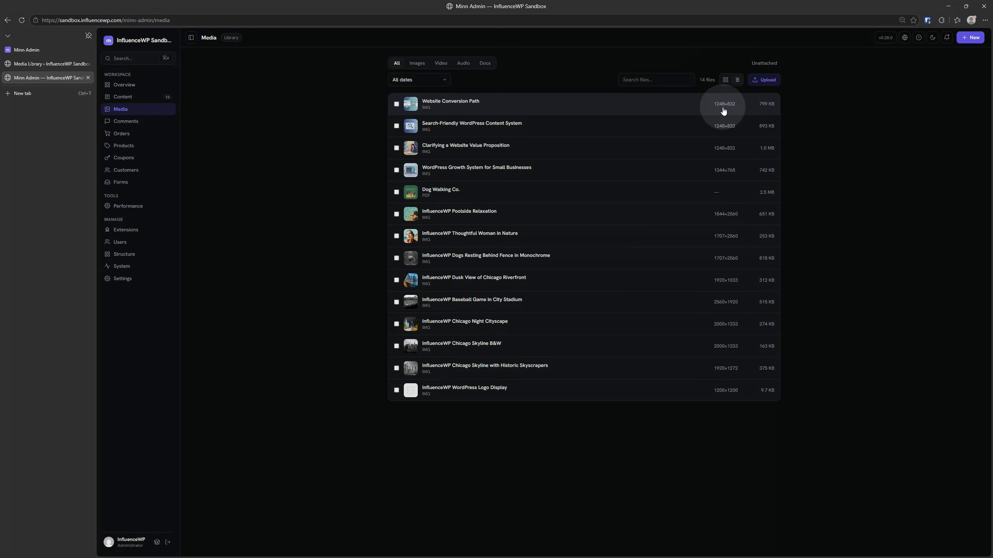
Step: In the standard WordPress Media Library, show the list layout and view the media type filter choices and the Screen Options
left_click(30, 67)
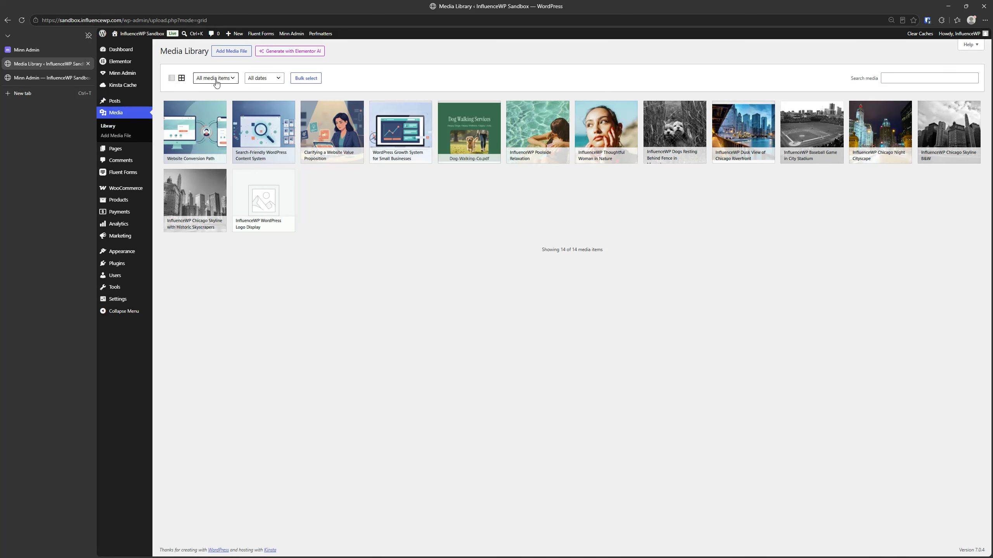
left_click(172, 79)
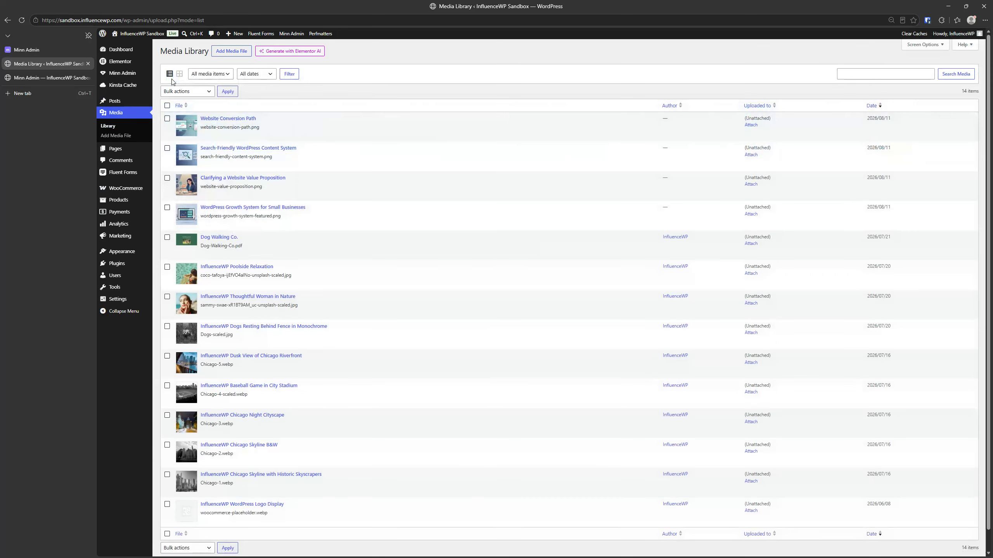
left_click(208, 74)
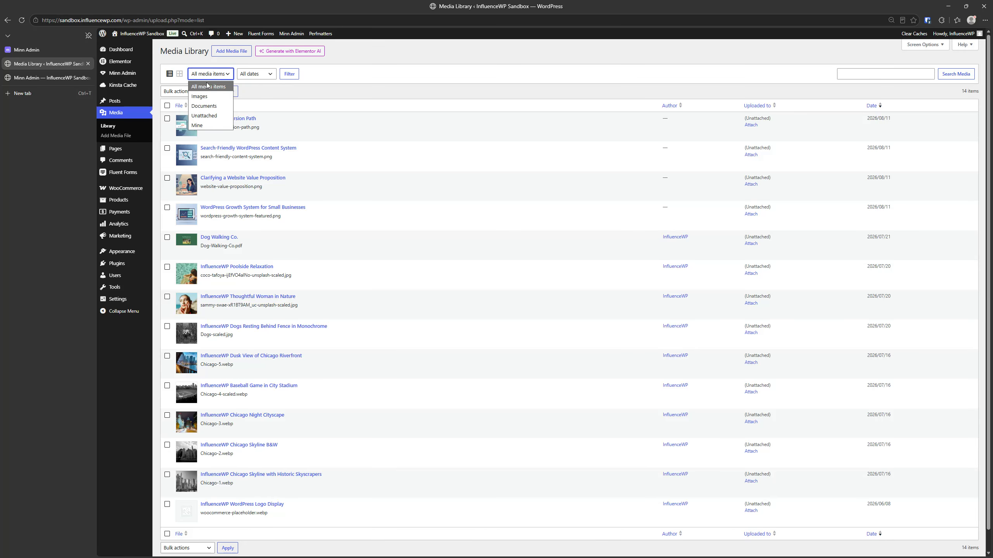
left_click(340, 82)
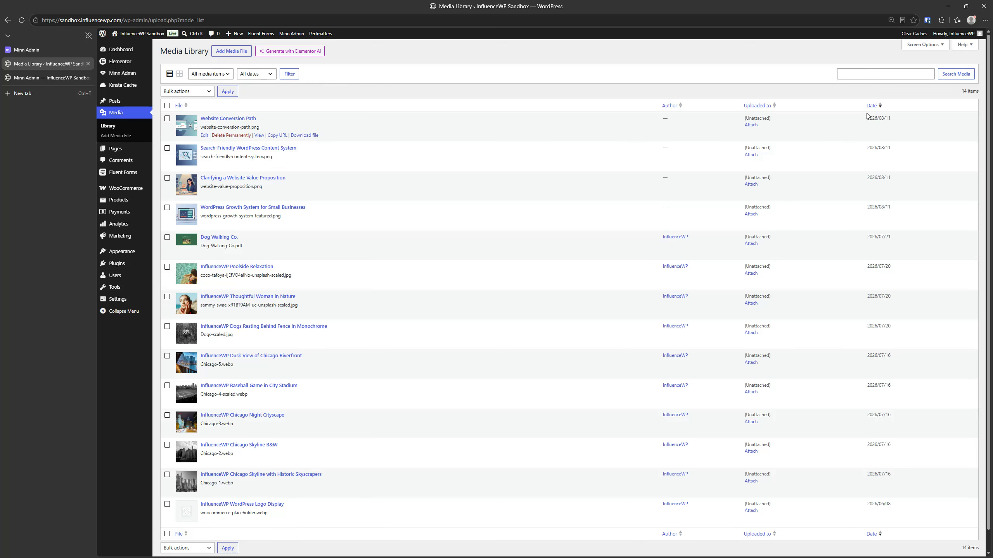
left_click(922, 46)
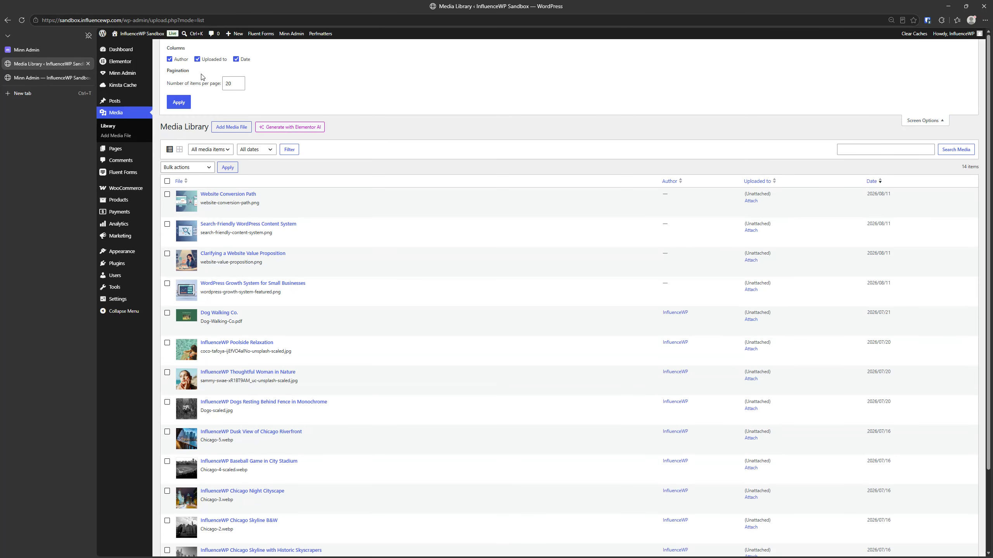
left_click(936, 122)
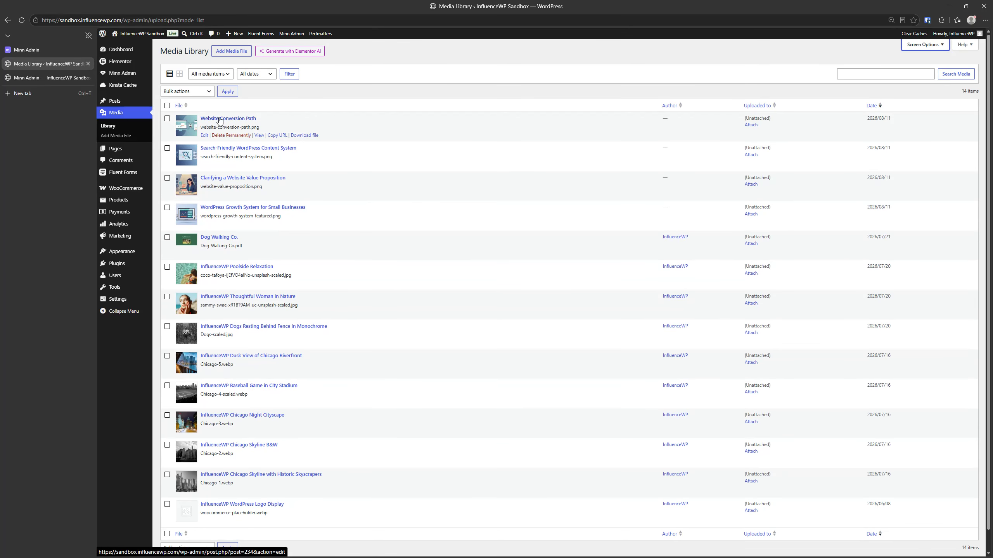
Step: Return to Minn Admin's media list, view the Website Conversion Path image's details and open it for image editing
left_click(47, 78)
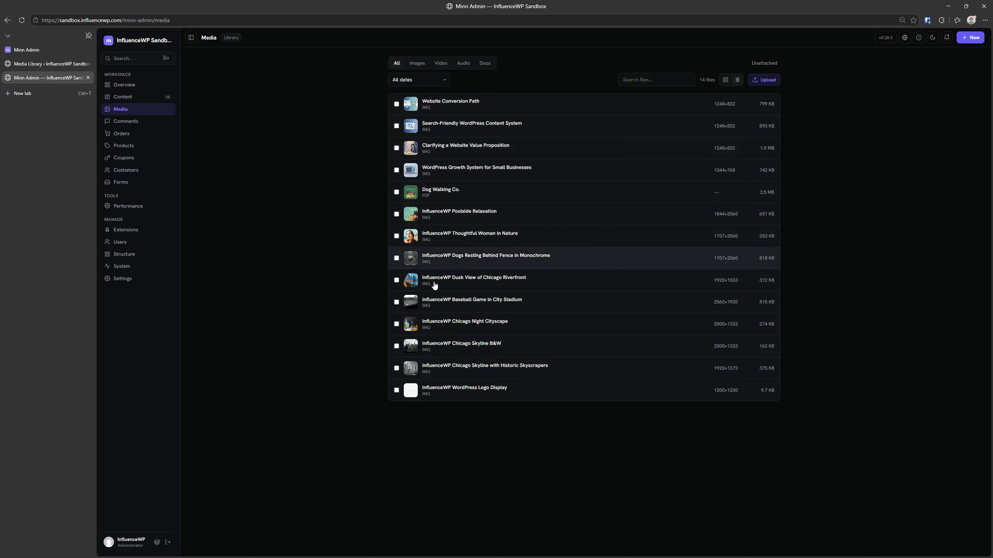
left_click(438, 103)
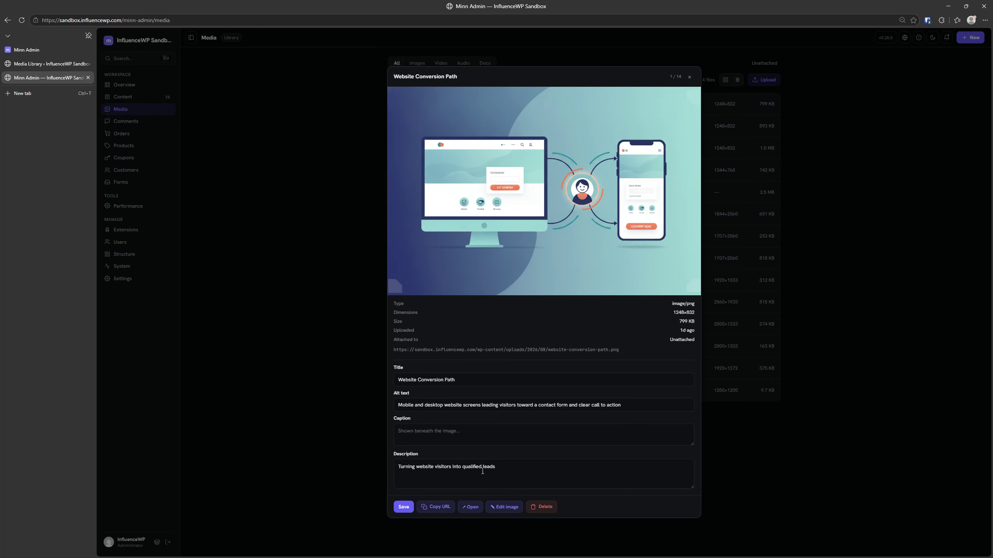
left_click(493, 507)
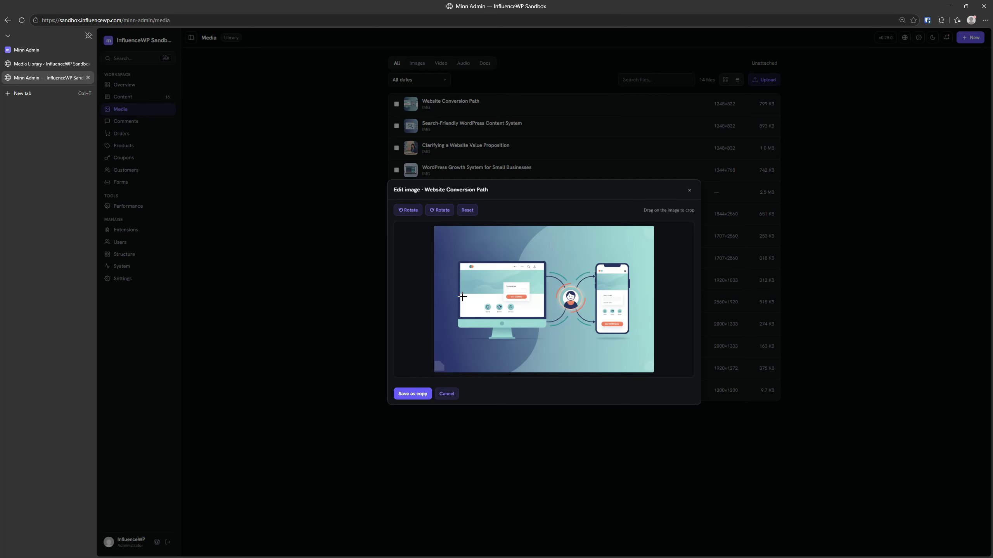
Step: Try a crop area around the phone illustration, clear it, and rotate the image one way and back
left_click_drag(575, 258, 646, 312)
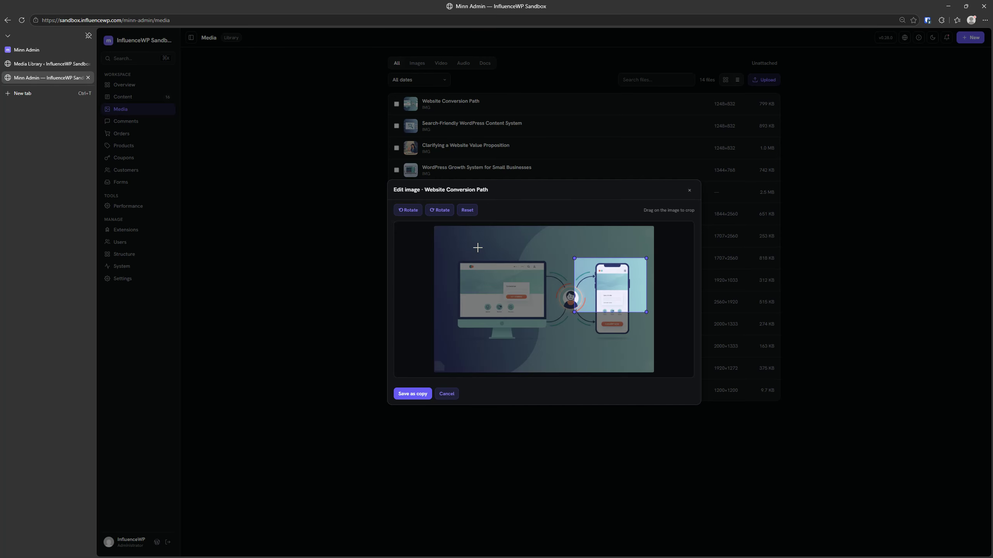
left_click(475, 249)
left_click(413, 214)
left_click(449, 212)
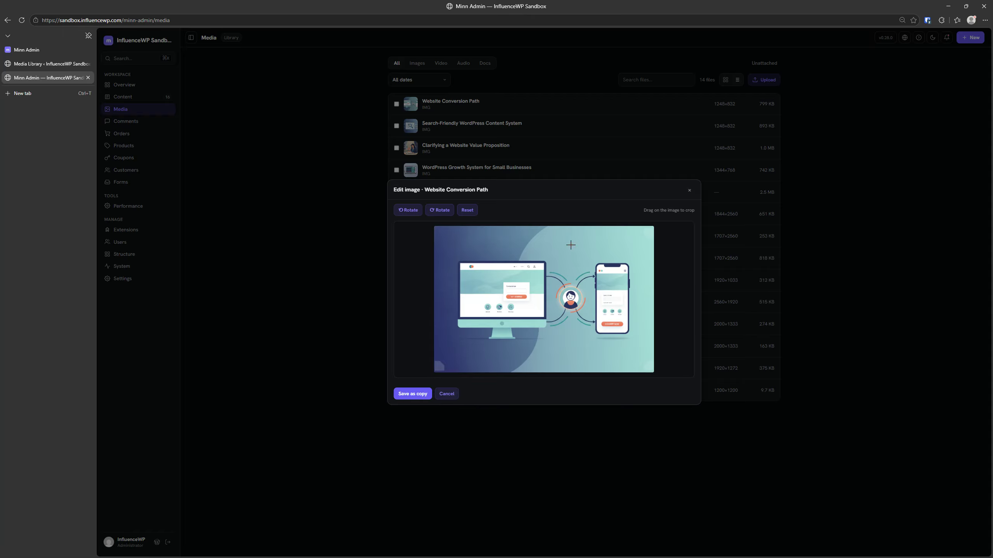
Step: Close the image editor without saving a copy and close the stray web search tab
left_click(686, 192)
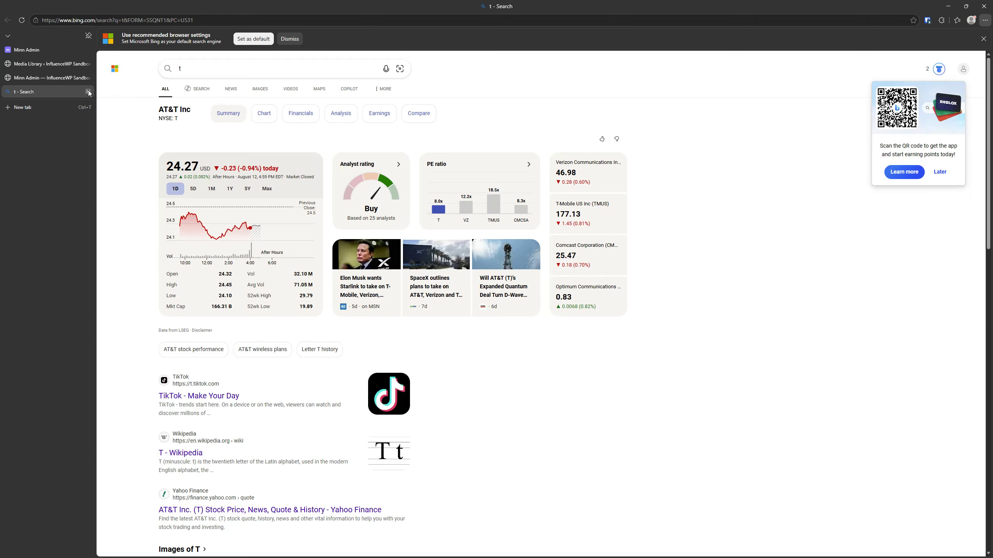
left_click(88, 91)
left_click(247, 248)
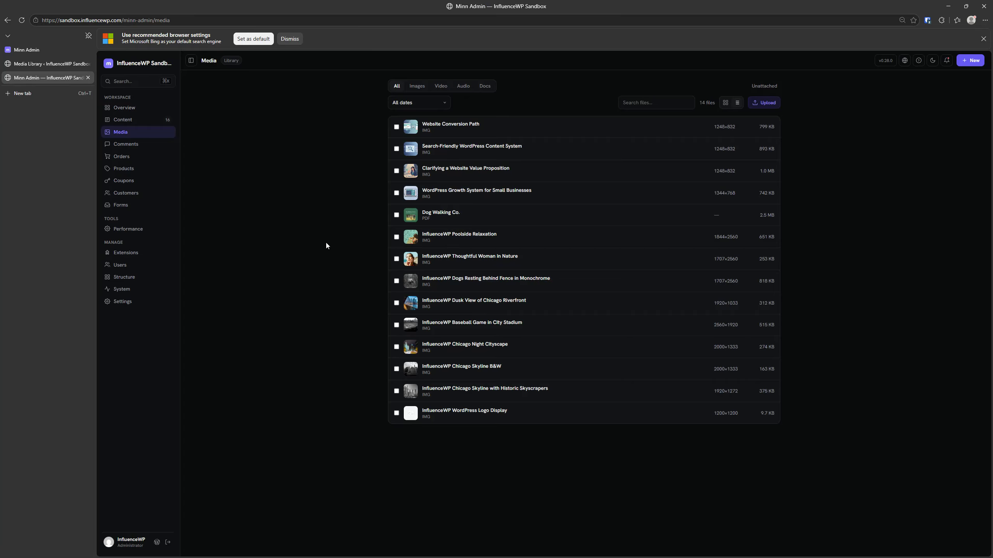
Step: Filter Minn Admin's media list by Images, Video, Audio and Docs in turn, returning to Images
left_click(417, 86)
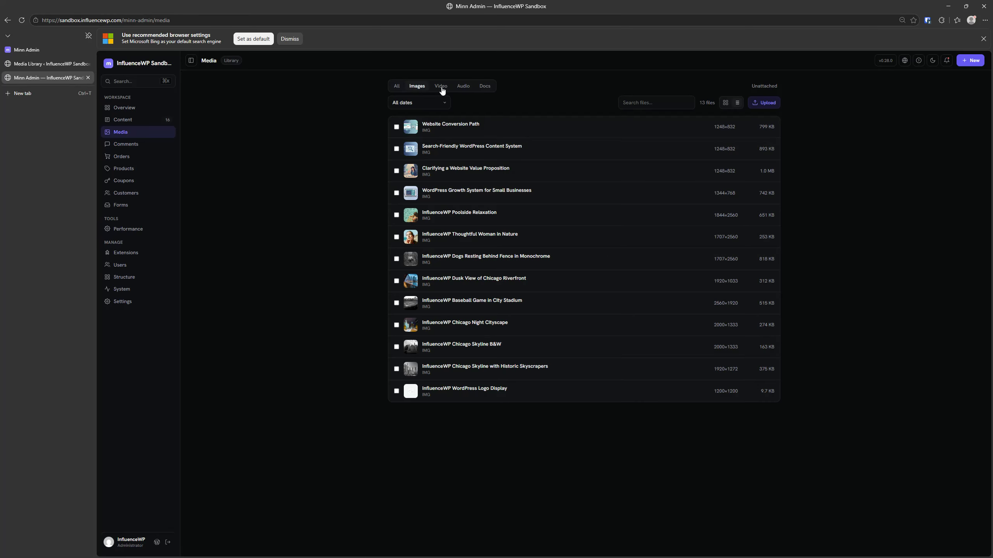
left_click(441, 86)
left_click(465, 89)
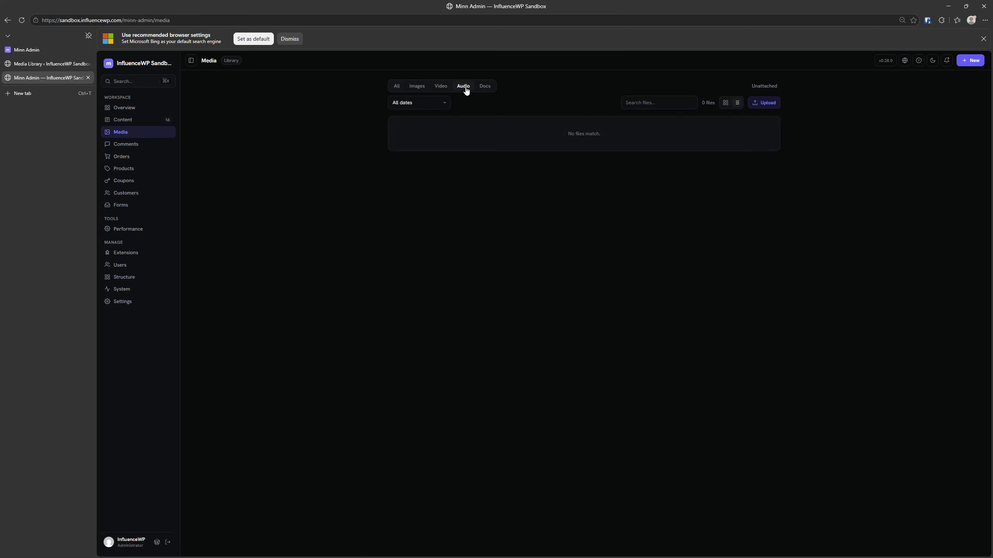
left_click(485, 90)
left_click(423, 91)
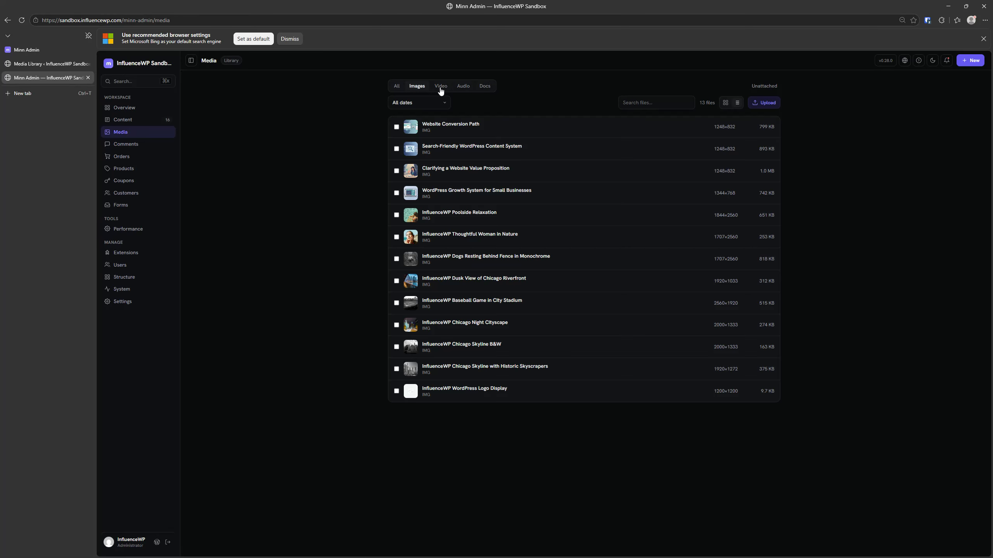
Step: Switch to the standard WordPress Media Library and filter its items to Documents
left_click(49, 64)
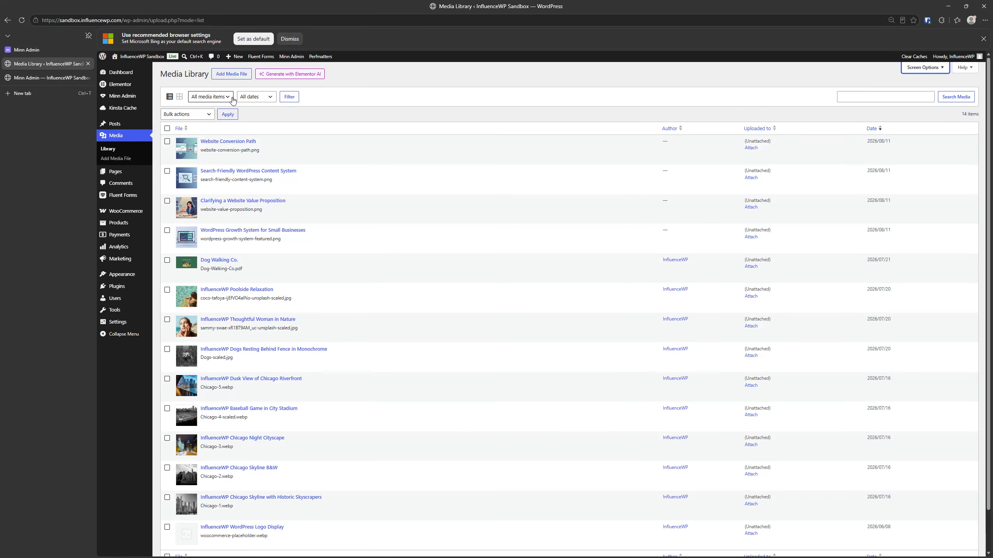
left_click(218, 97)
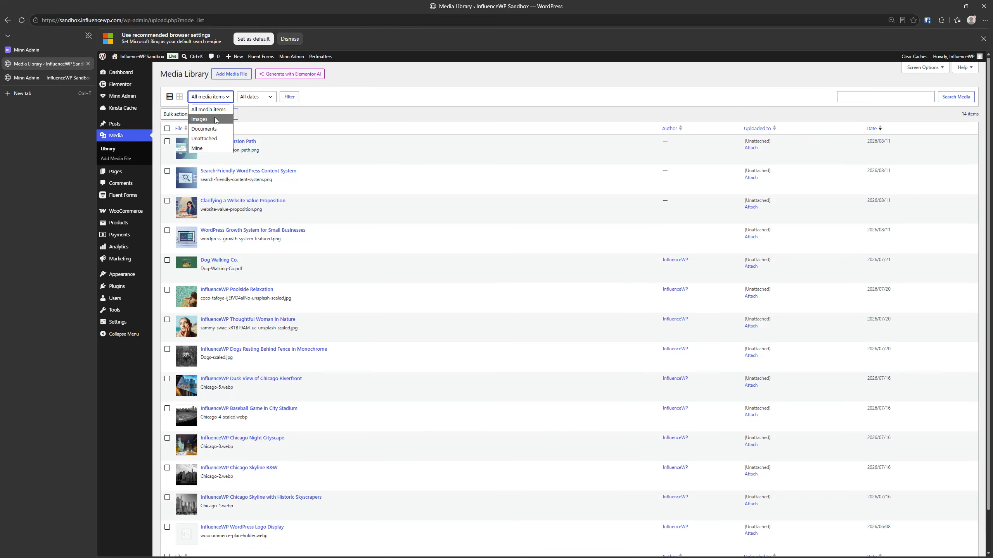
left_click(214, 129)
left_click(289, 100)
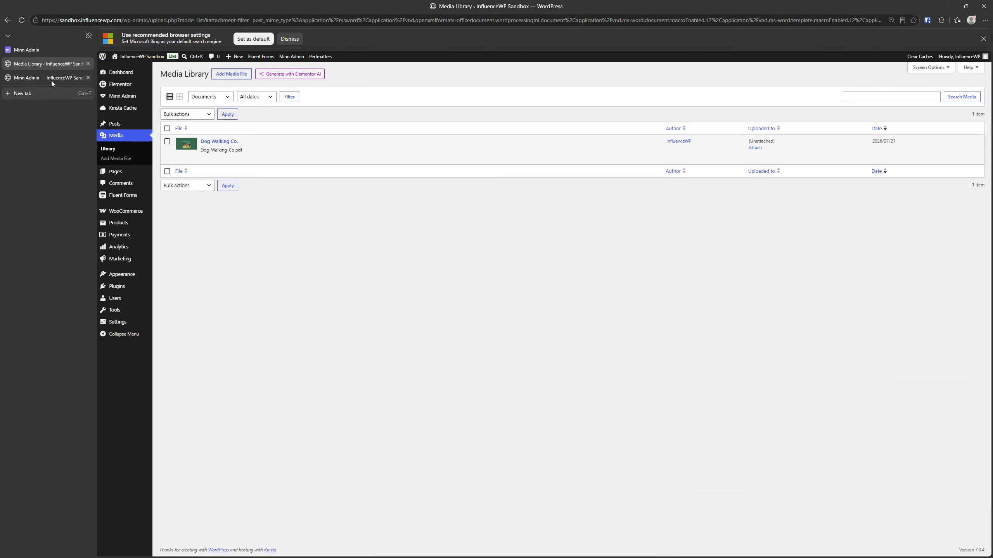
Step: Return to Minn Admin and view the Comments moderation page
left_click(51, 78)
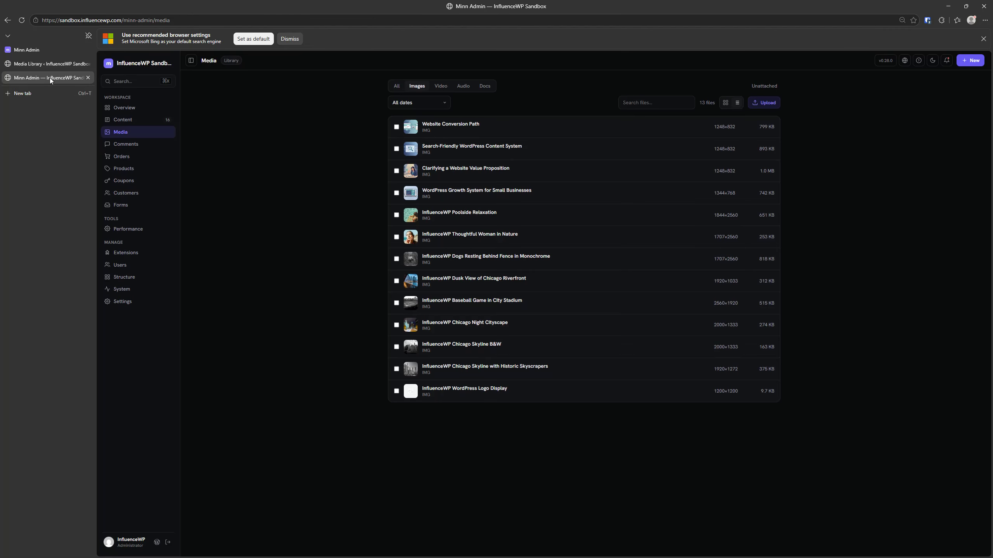
left_click(135, 144)
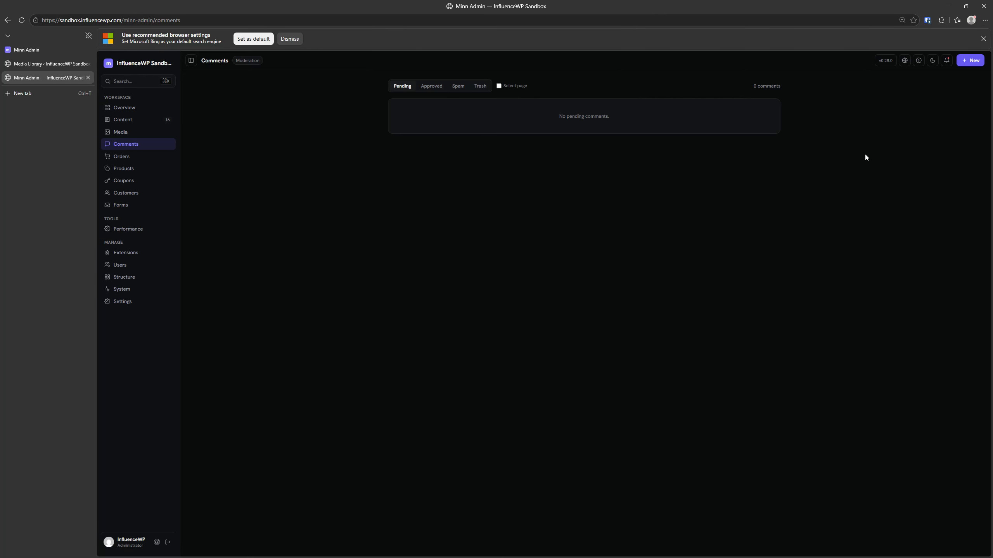
Step: View the WooCommerce Orders page, its Analytics and the New order form, closing the form without creating an order
left_click(137, 159)
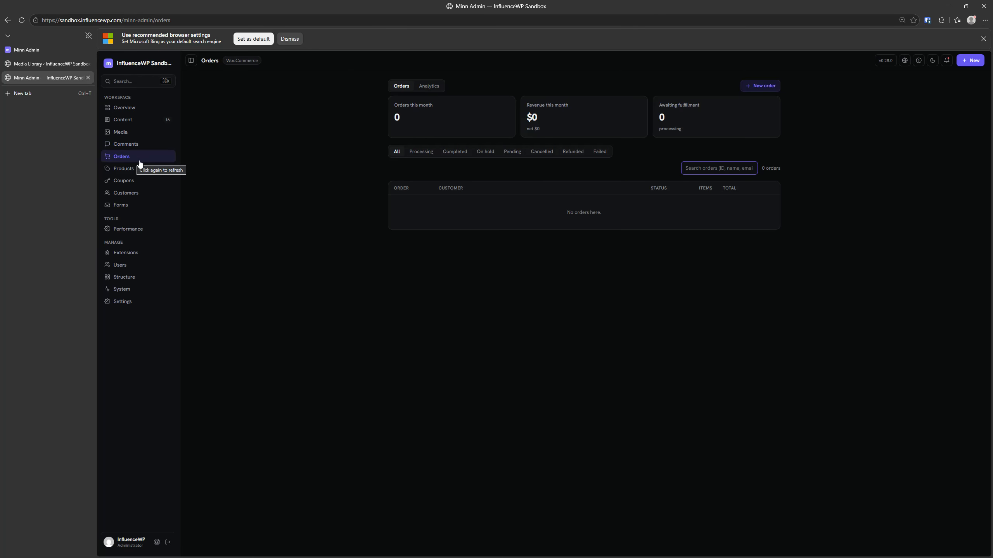
right_click(428, 94)
left_click(425, 90)
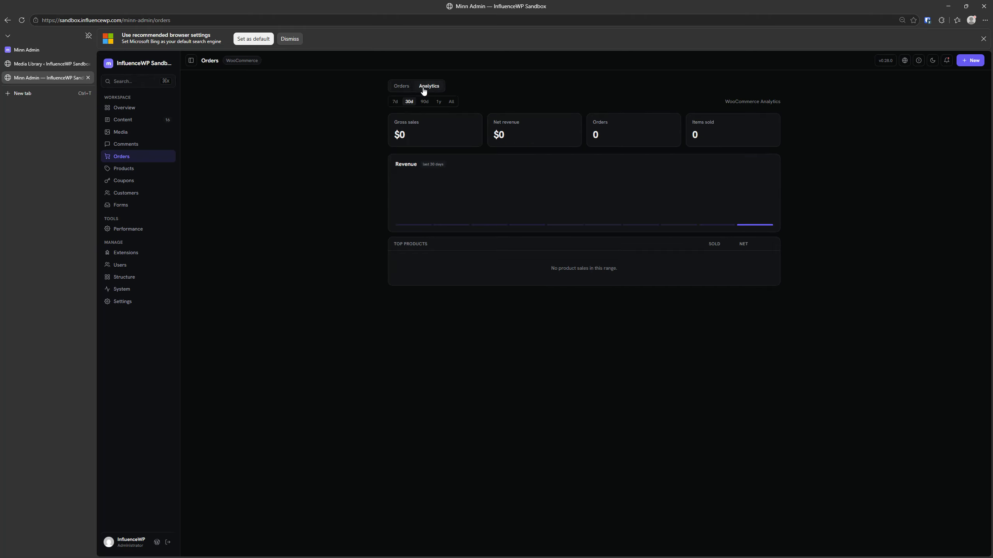
left_click(399, 87)
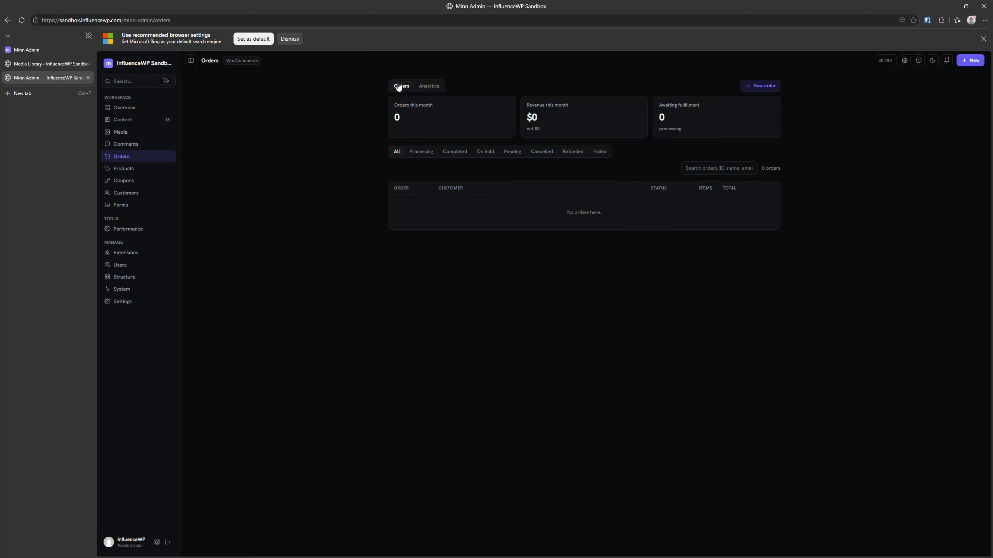
left_click(755, 88)
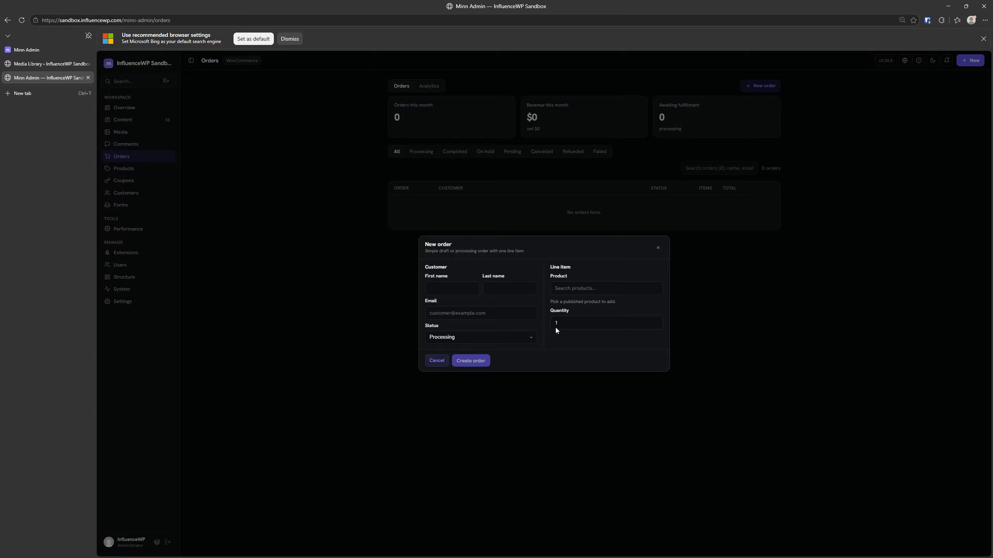
left_click(334, 331)
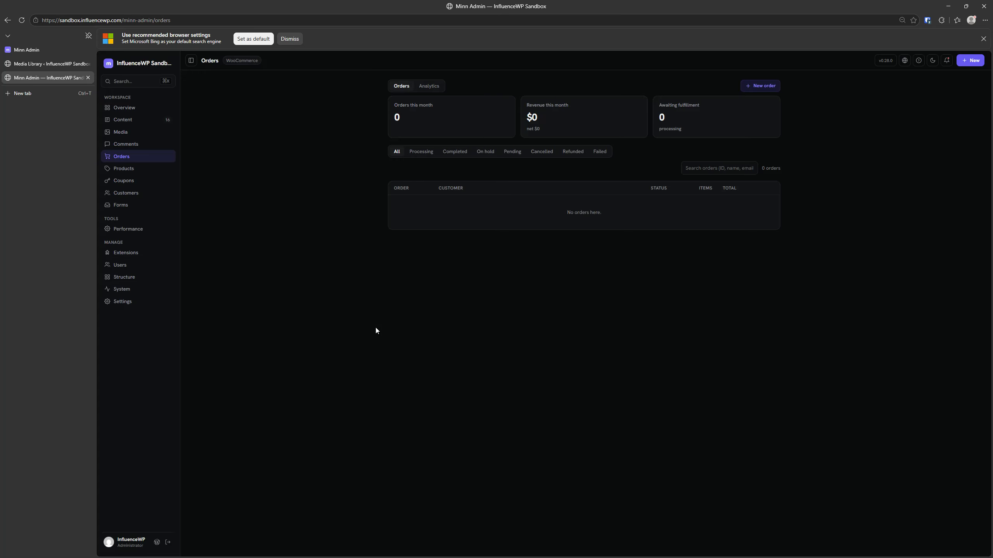
Step: View the Products page, including the bulk status choices for all products and the Flipbook product's details, leaving everything unedited
left_click(122, 169)
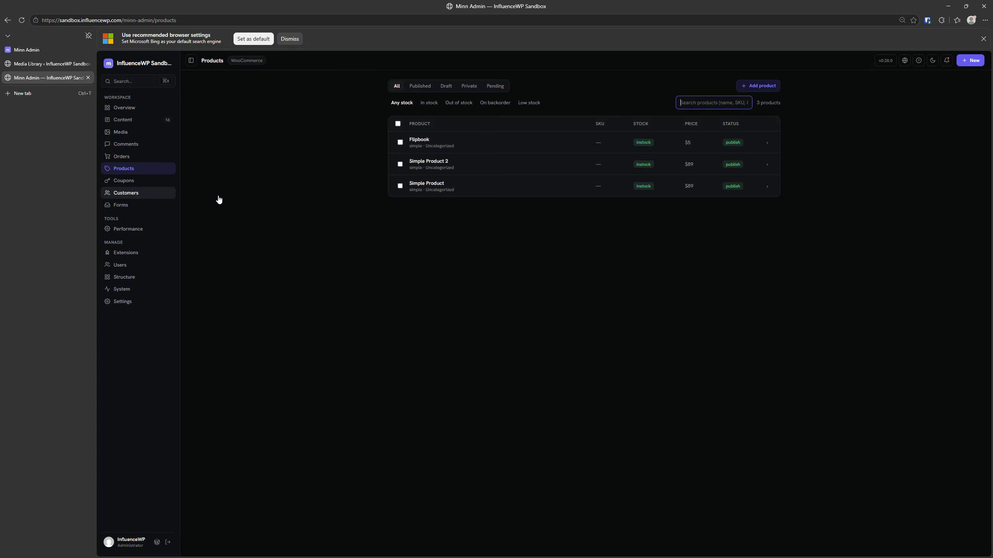
left_click(397, 124)
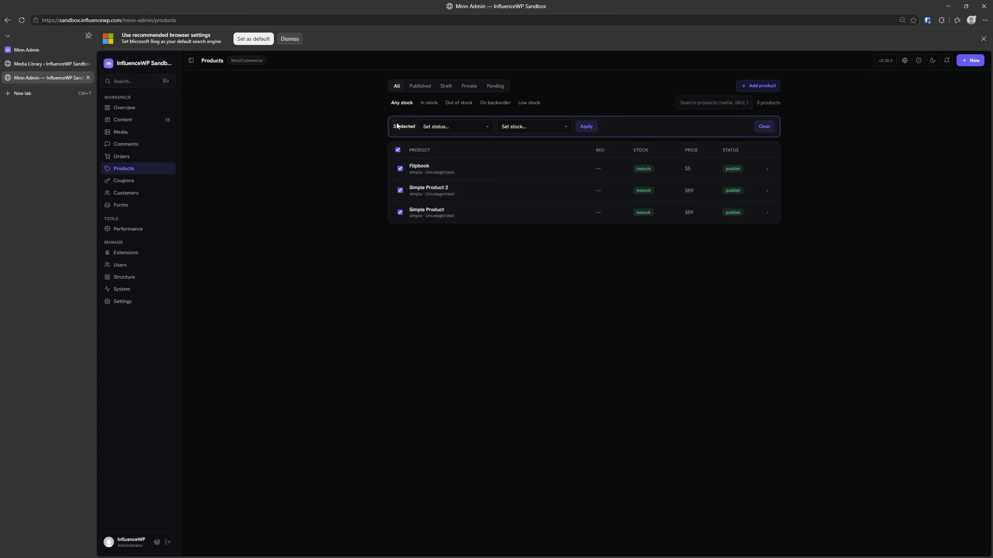
left_click(436, 127)
left_click(352, 133)
left_click(398, 150)
left_click(428, 142)
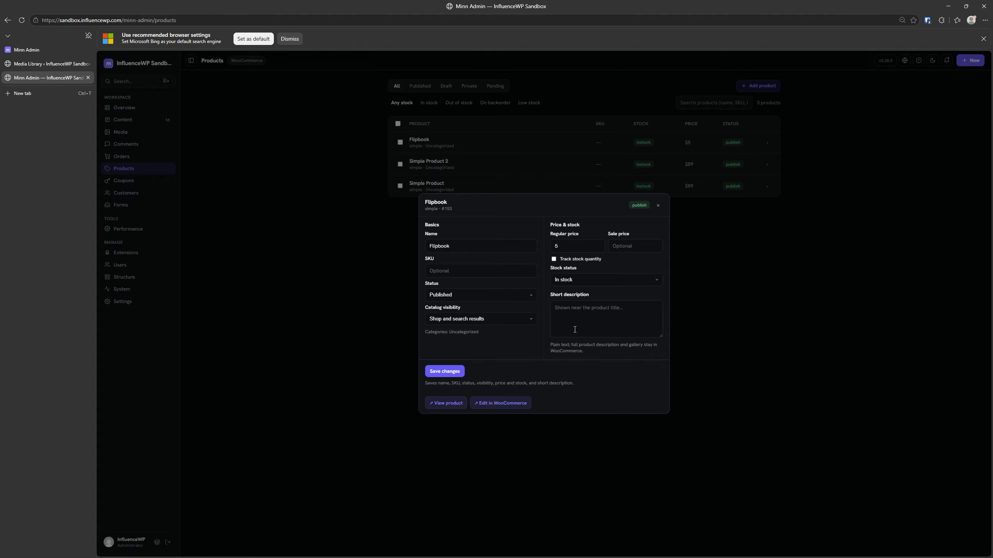
left_click(314, 260)
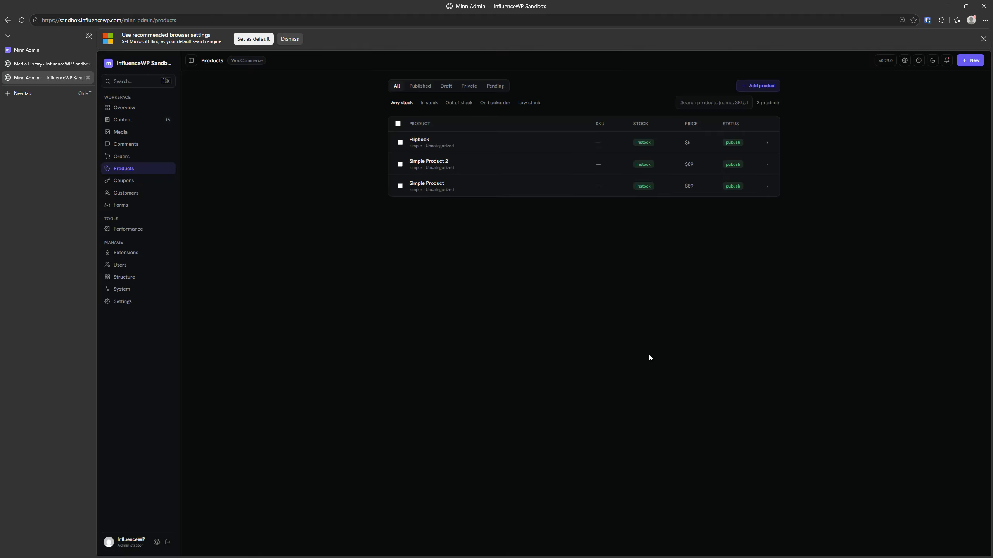
Step: In the standard WordPress dashboard, open the Flipbook product from All Products and look through its edit page
left_click(56, 67)
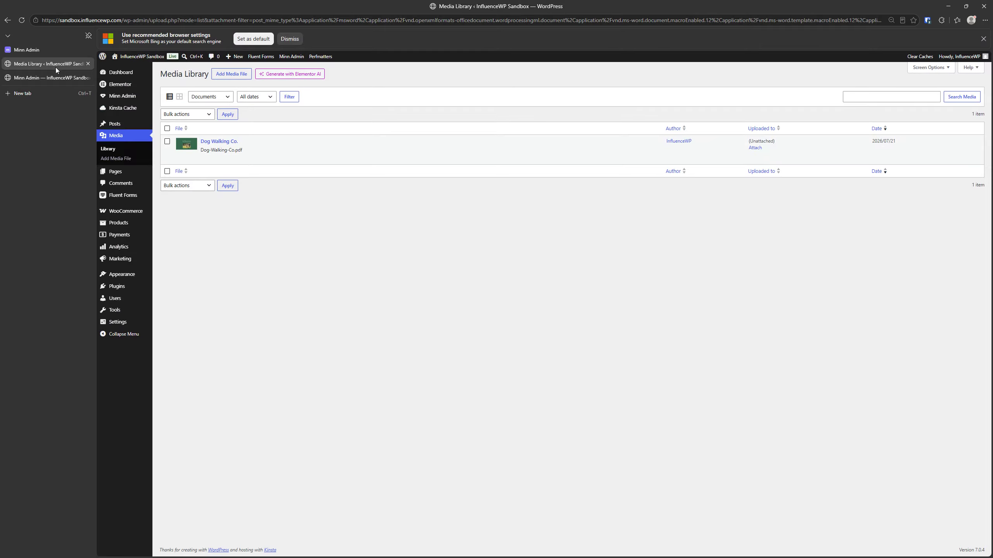
mouse_move(129, 212)
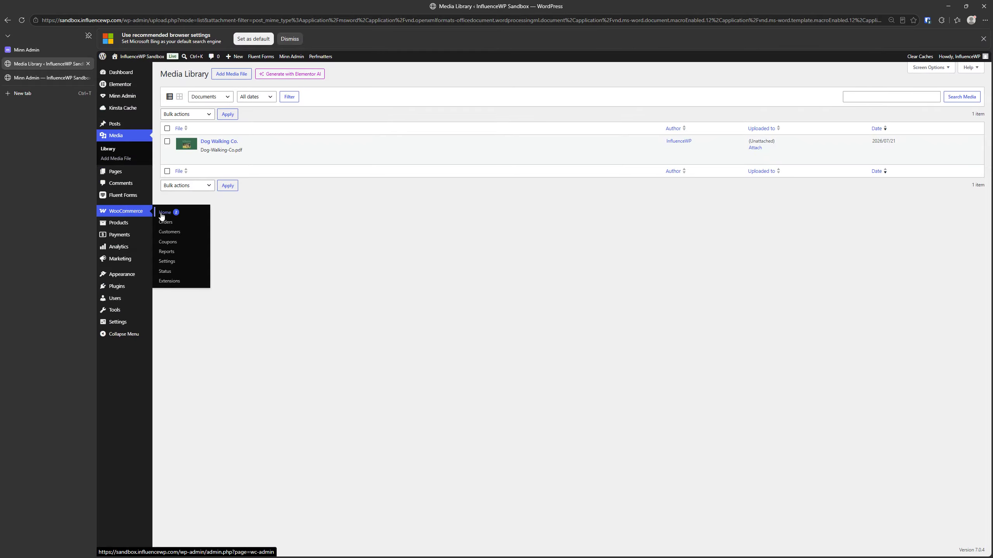
left_click(166, 226)
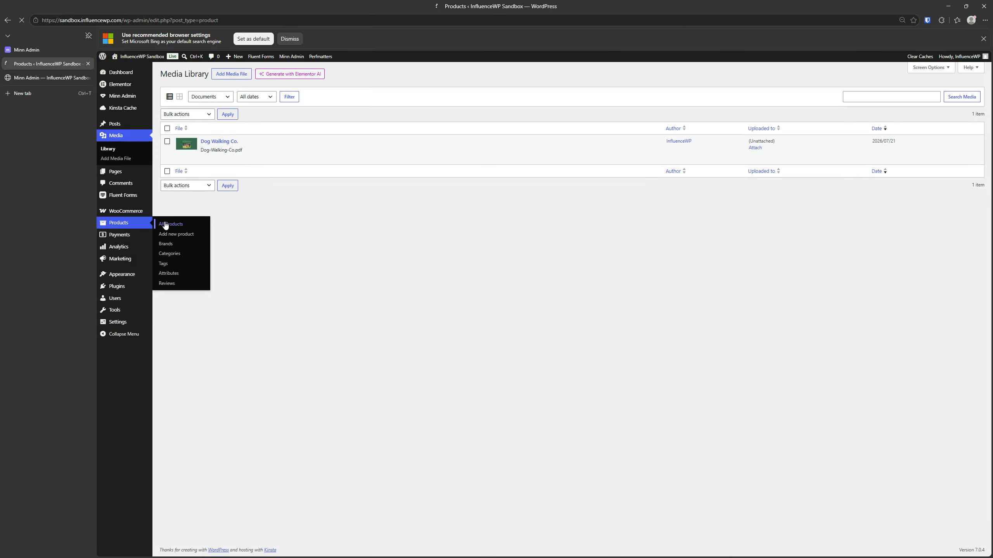
left_click(220, 144)
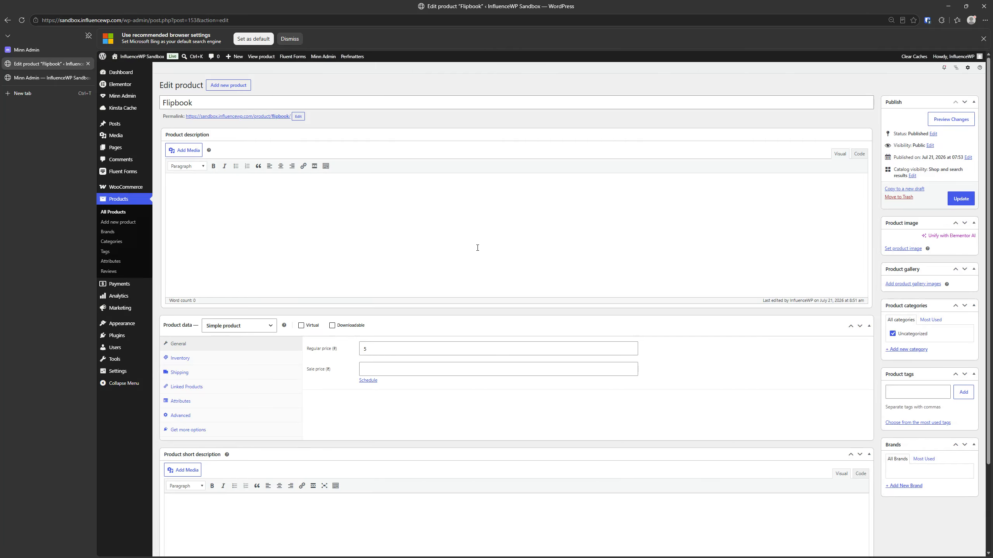
scroll(403, 359, "down", 2)
scroll(421, 328, "up", 2)
scroll(415, 331, "down", 2)
scroll(415, 332, "up", 2)
Step: Return to Minn Admin's Products page and view the Flipbook details and the Add product form, closing each unsaved
left_click(47, 78)
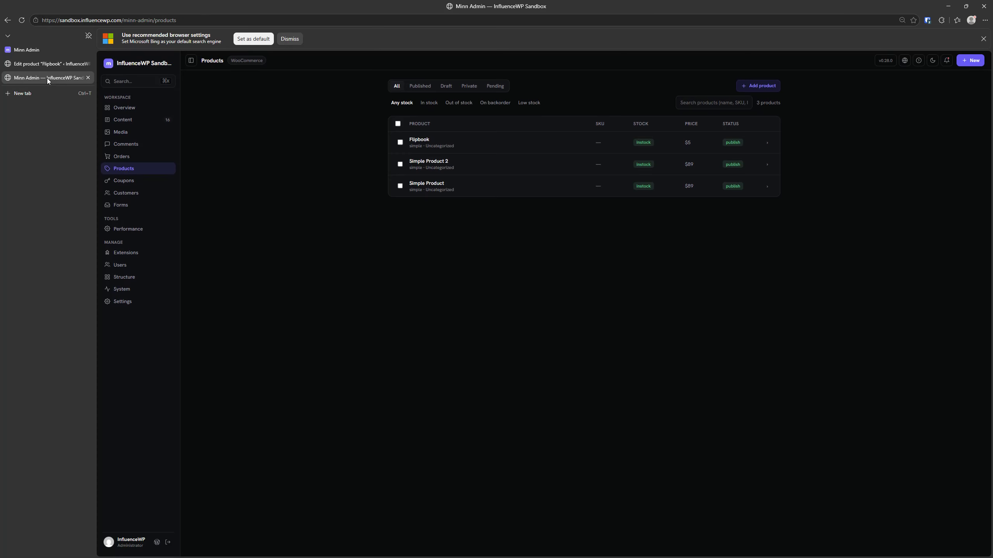
left_click(415, 140)
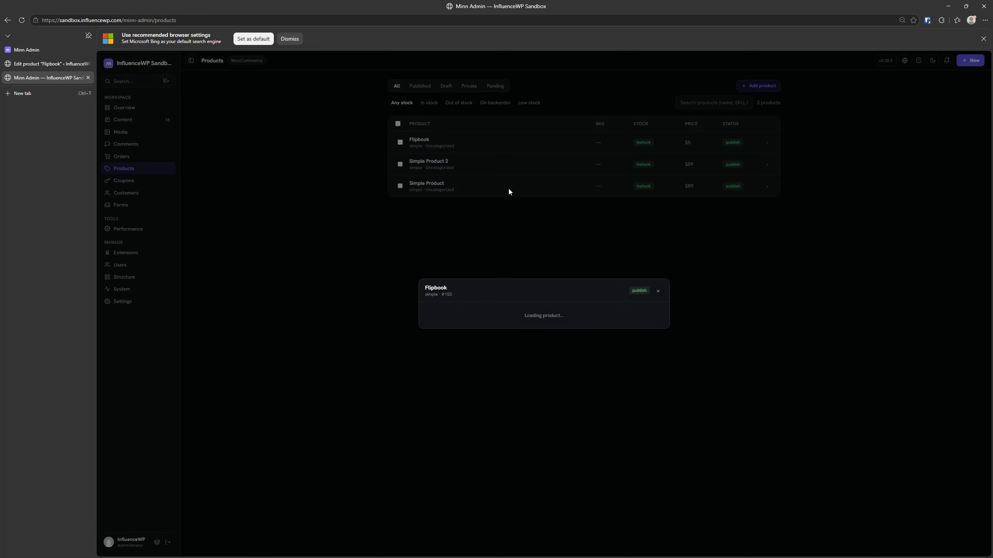
left_click(379, 425)
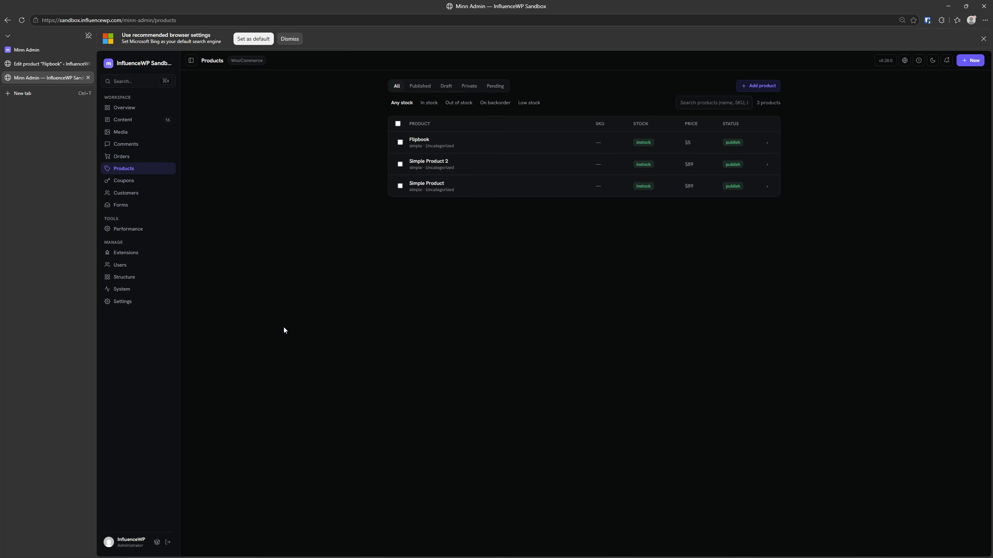
left_click(763, 90)
left_click(821, 353)
Step: View the published coupons on the Coupons page and the Add coupon form, closing the form without adding one
left_click(128, 183)
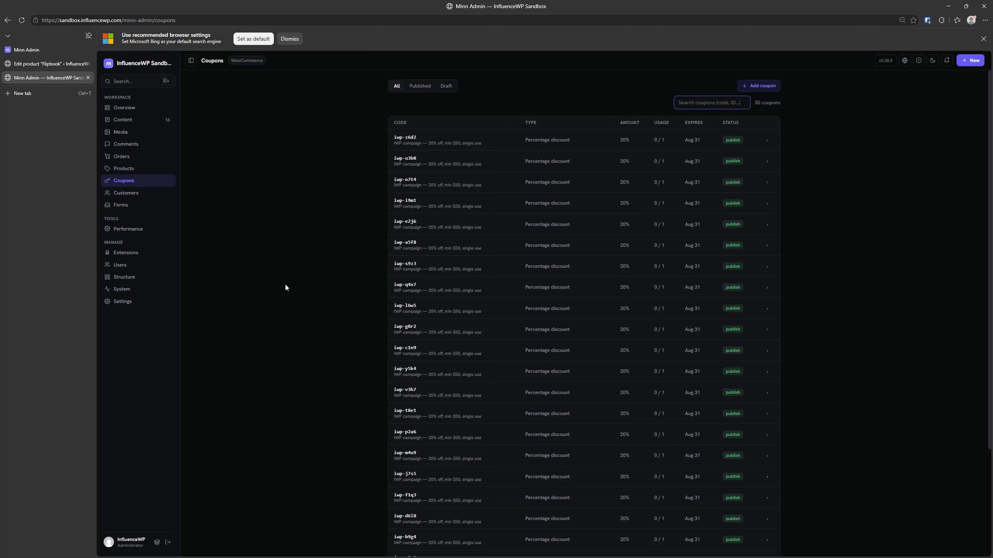
left_click(421, 86)
left_click(772, 89)
left_click(267, 199)
Step: View the Customers page and the author customer's profile and billing details, closing the details window
left_click(137, 193)
left_click(680, 221)
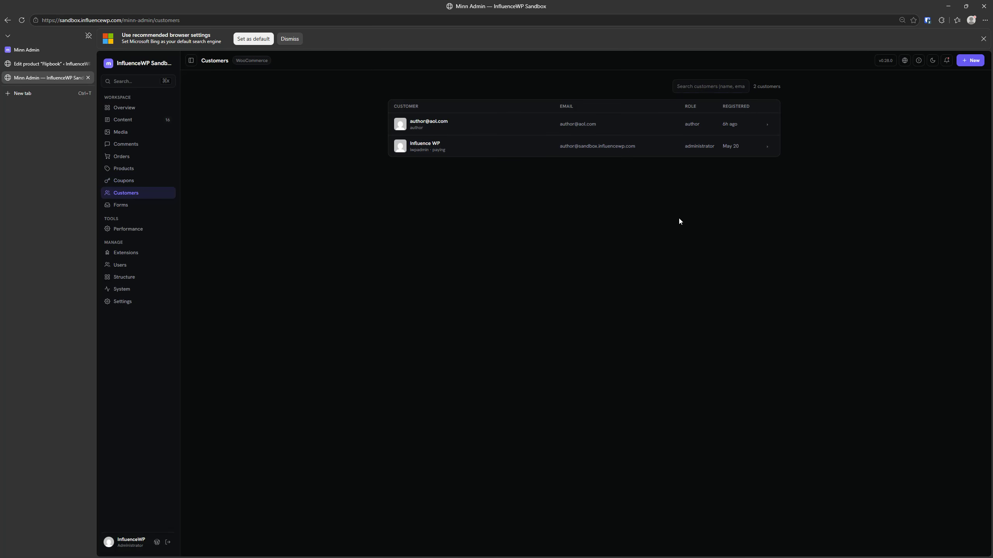
left_click(436, 123)
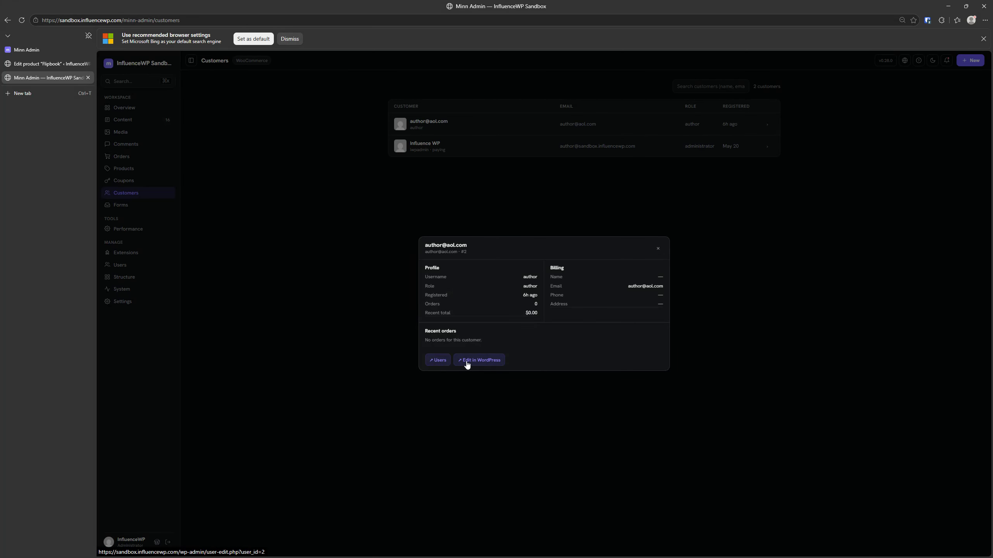
left_click(332, 246)
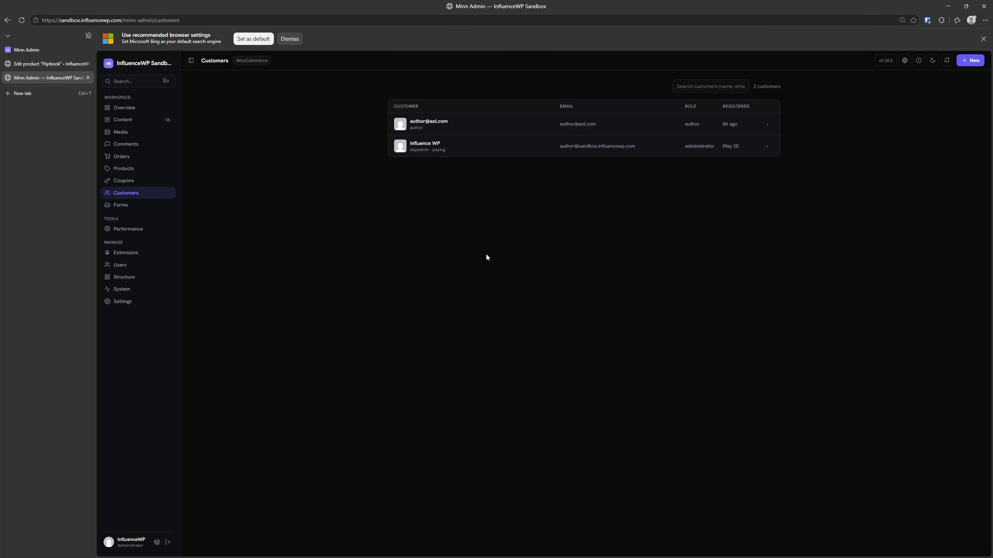
Step: View the Forms page and its form plugin choices, keeping Elementor selected
left_click(120, 206)
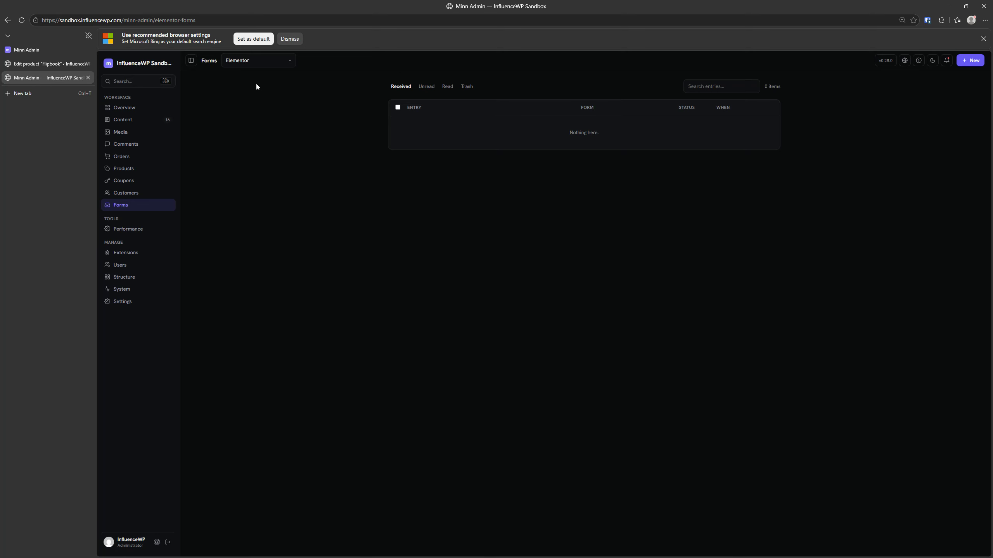
left_click(252, 60)
left_click(283, 178)
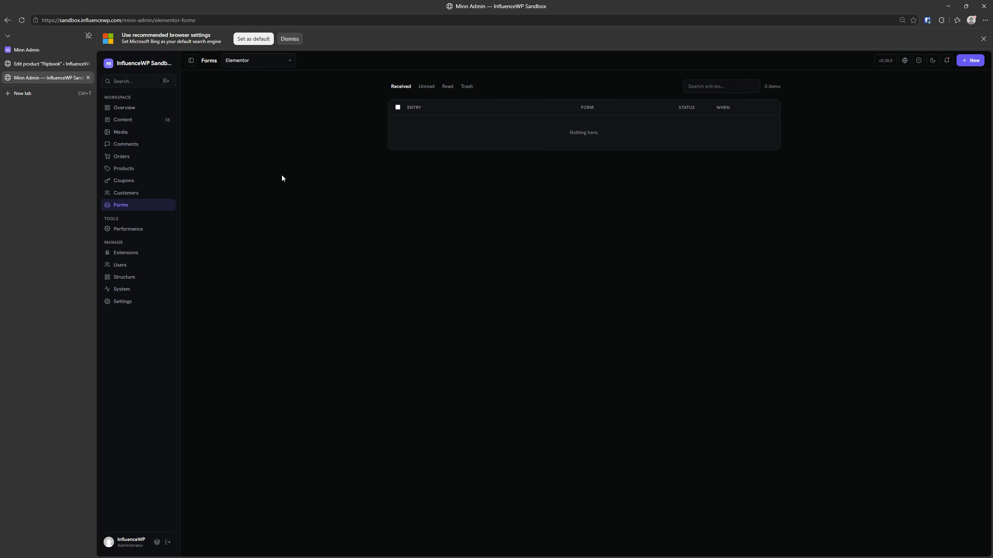
left_click(239, 63)
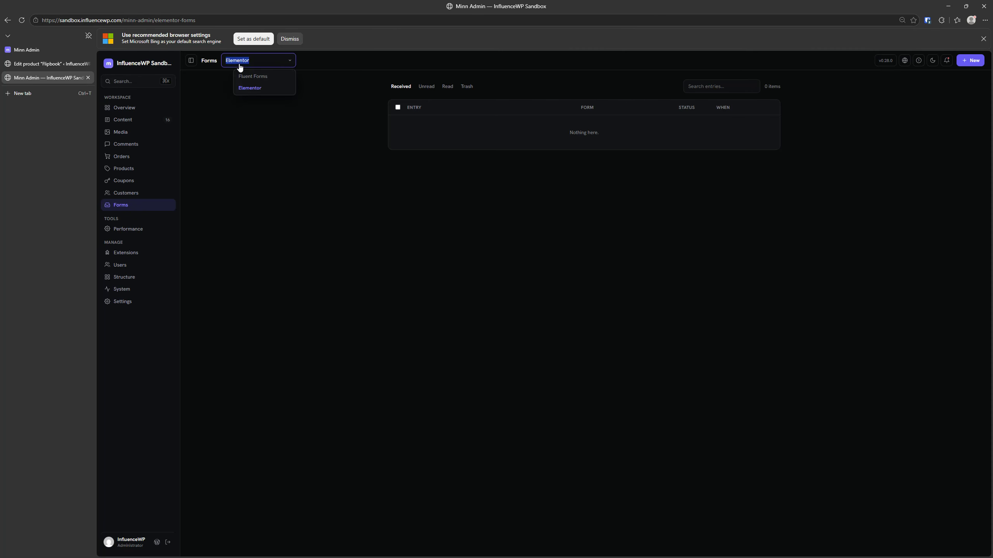
left_click(341, 215)
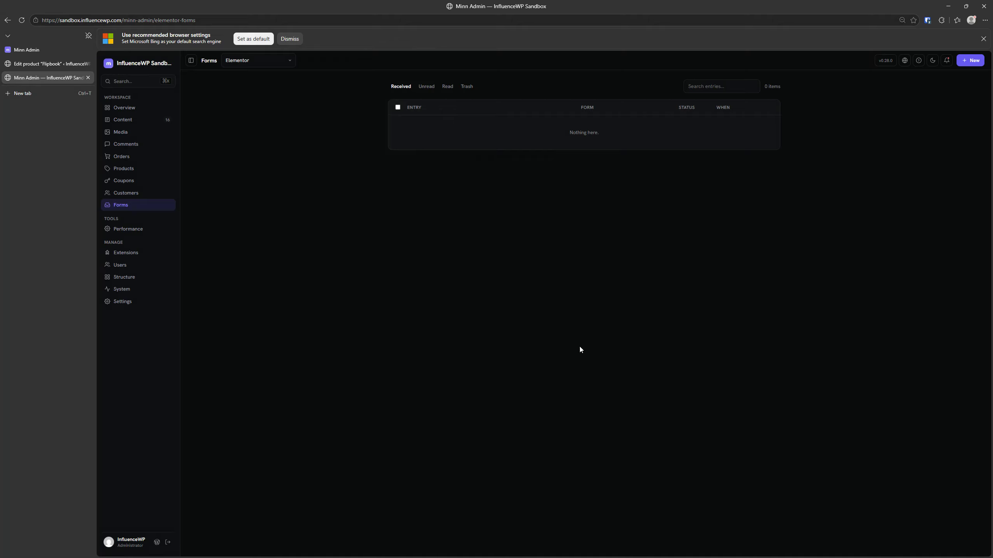
Step: Search the command palette for "form" and "element", close it without running a command, and dismiss the browser settings banner
key("ctrl+k")
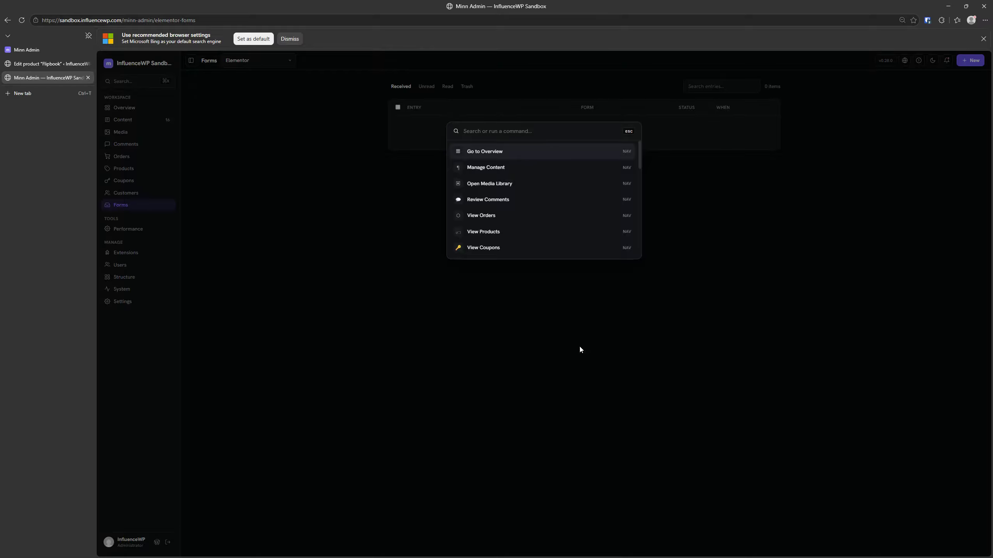
type("form")
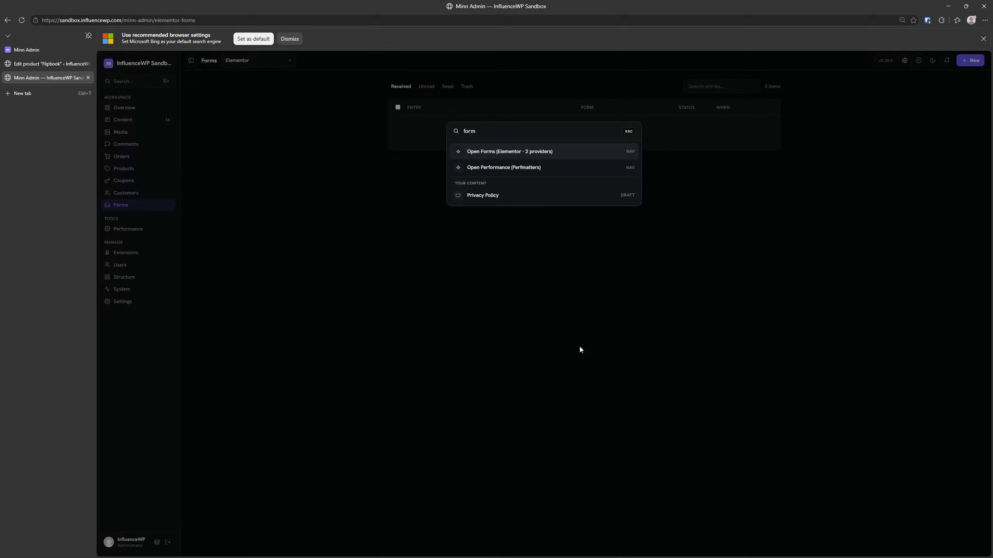
key("BackSpace")
key("BackSpace")
key("BackSpace")
key("BackSpace")
type("element")
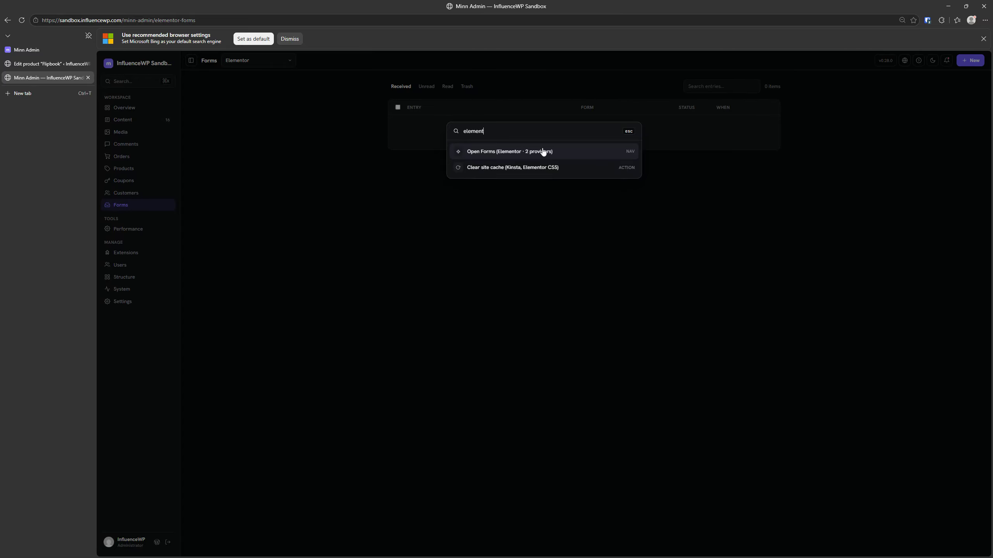
left_click(563, 200)
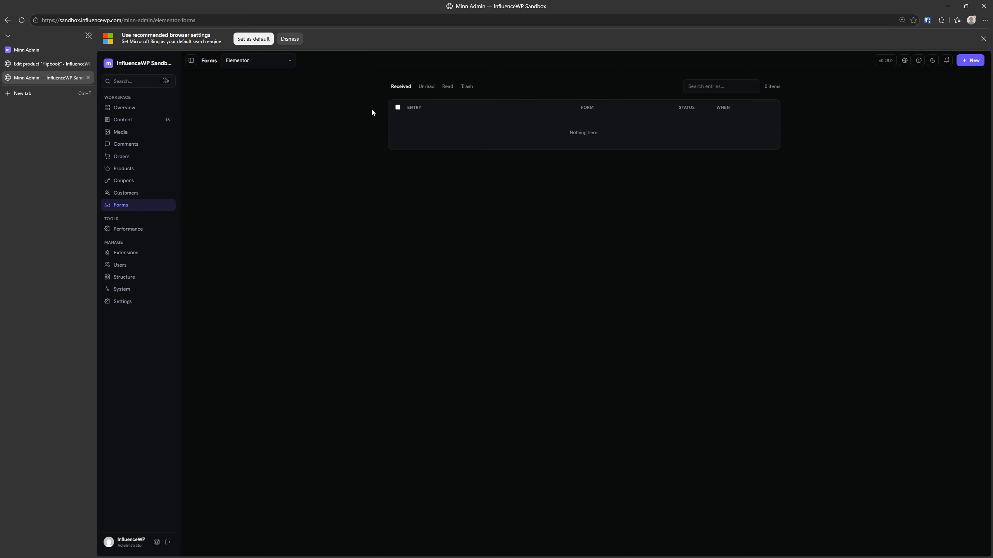
left_click(984, 39)
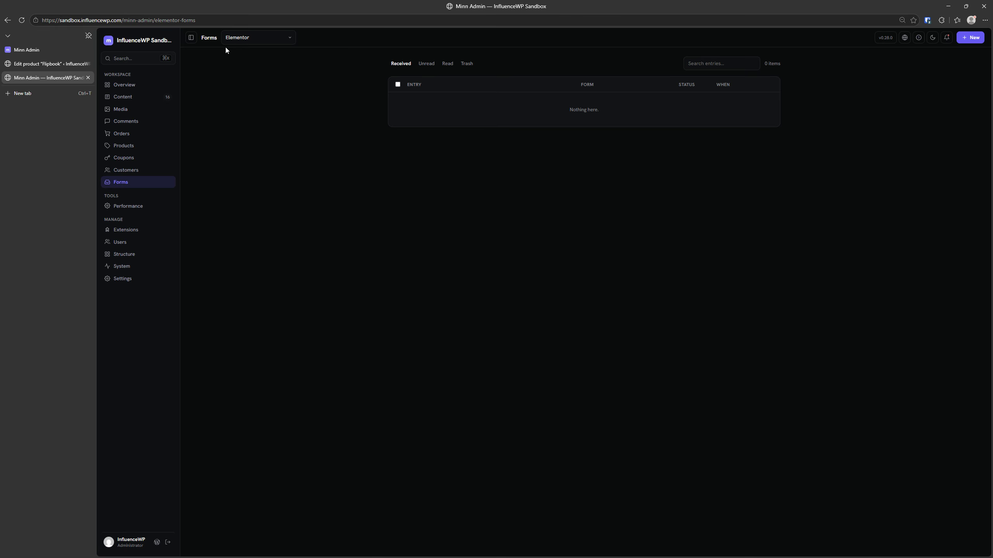
Step: Switch the Forms page to Fluent Forms, view its forms list and the Contact Form Demo details, and close the details window
left_click(234, 39)
left_click(244, 62)
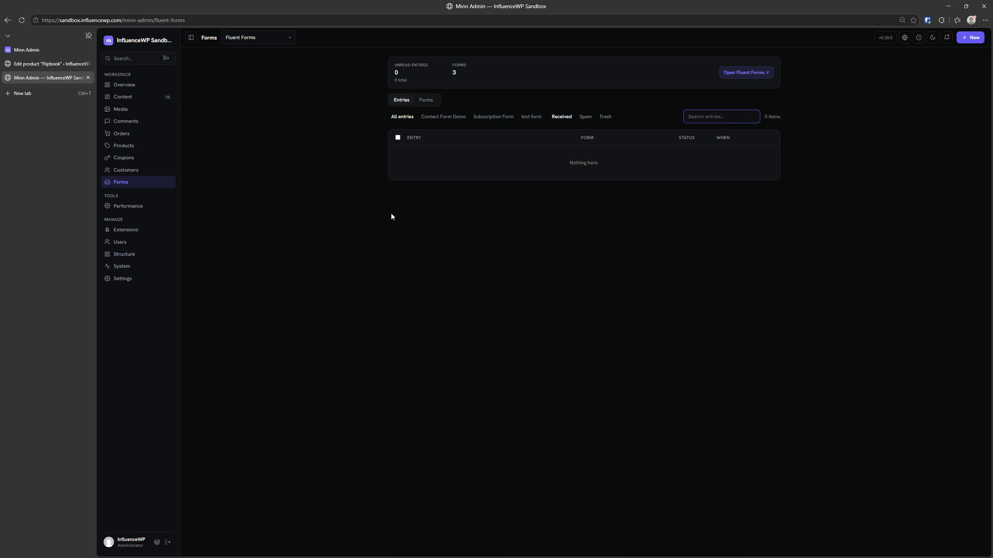
left_click(425, 100)
left_click(439, 103)
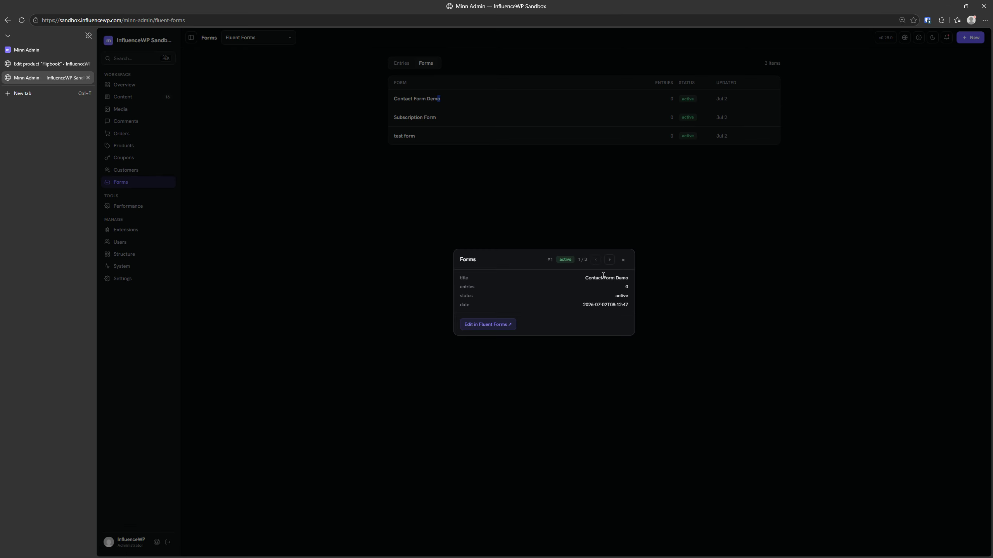
left_click(709, 156)
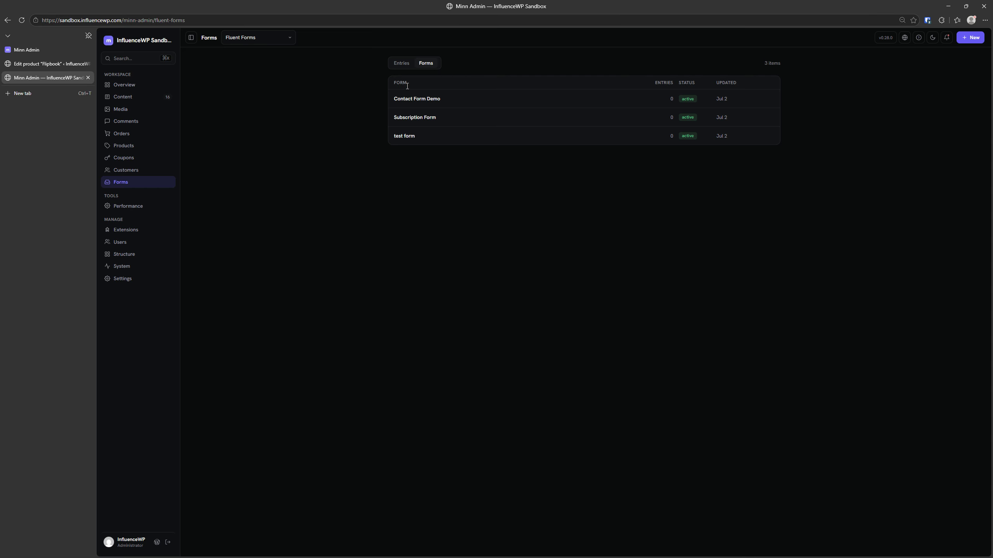
Step: Open Contact Form Demo in the Fluent Forms editor from its row actions, and close the editor's browser tab
left_click(770, 101)
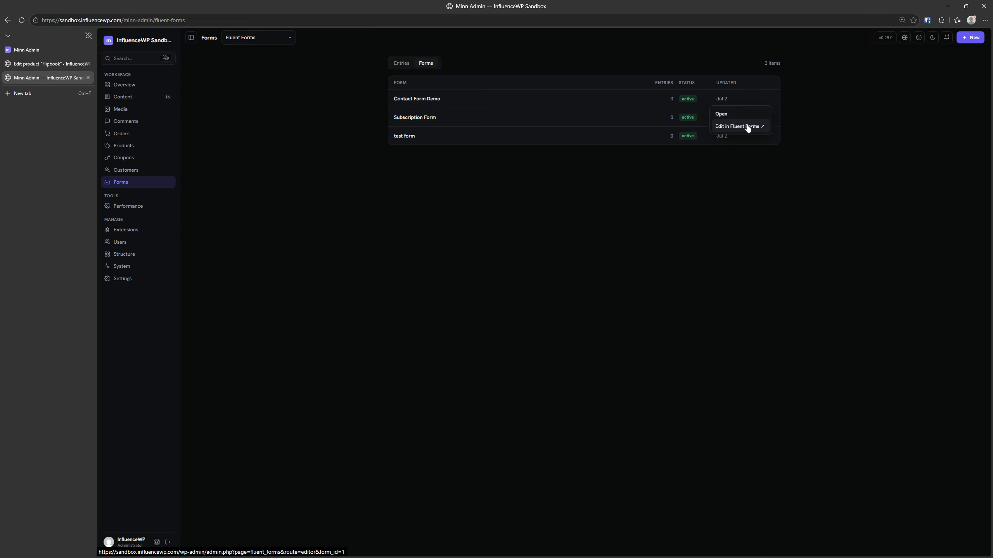
left_click(736, 126)
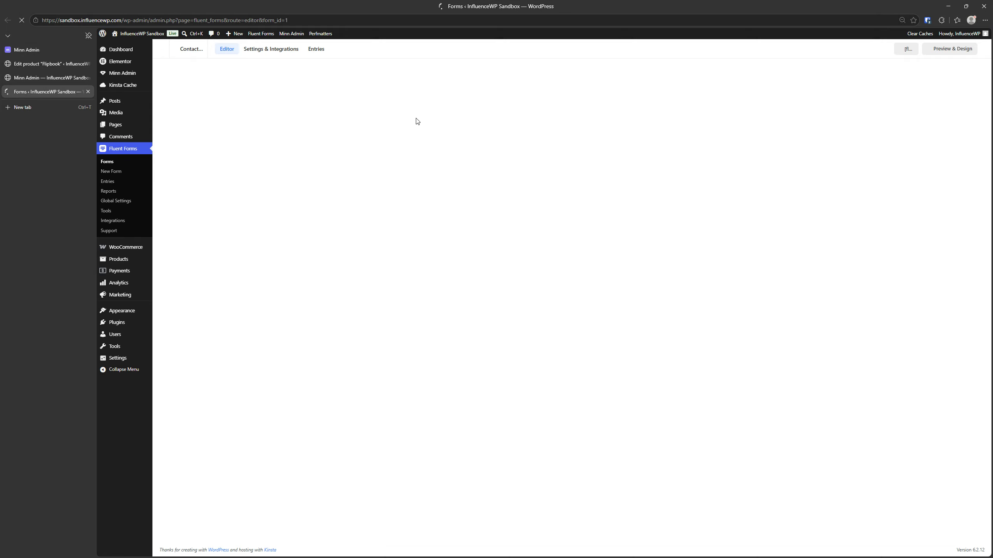
left_click(88, 92)
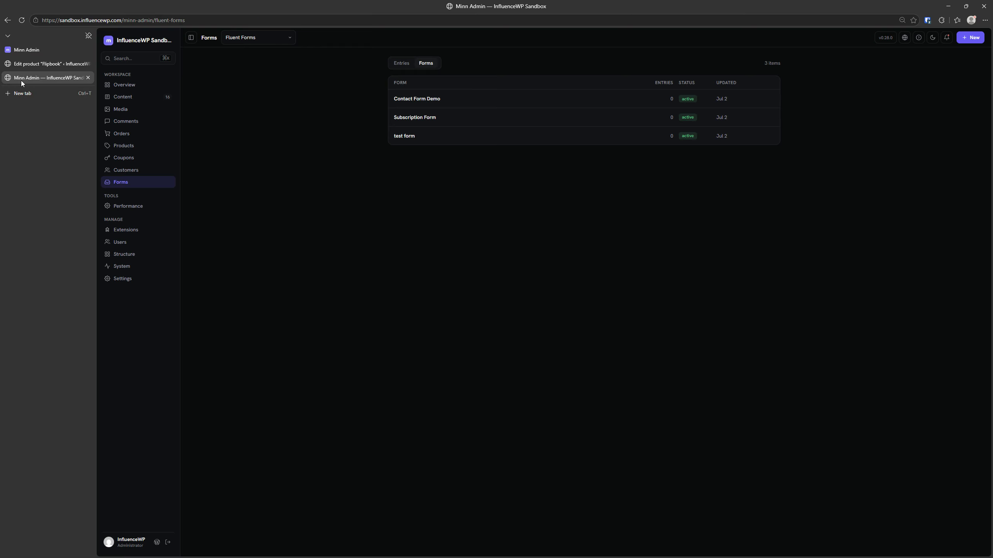
Step: Switch the Forms page back to Elementor and review the available form plugin choices
left_click(227, 39)
left_click(247, 56)
left_click(249, 39)
left_click(251, 65)
left_click(696, 231)
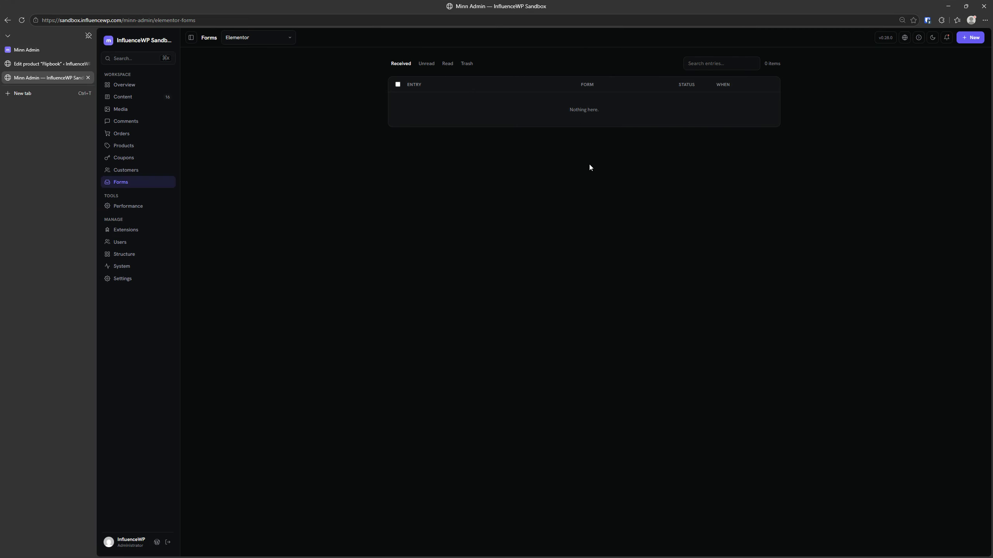
Step: Switch to the standard WordPress dashboard and view Elementor's Submissions page
left_click(64, 67)
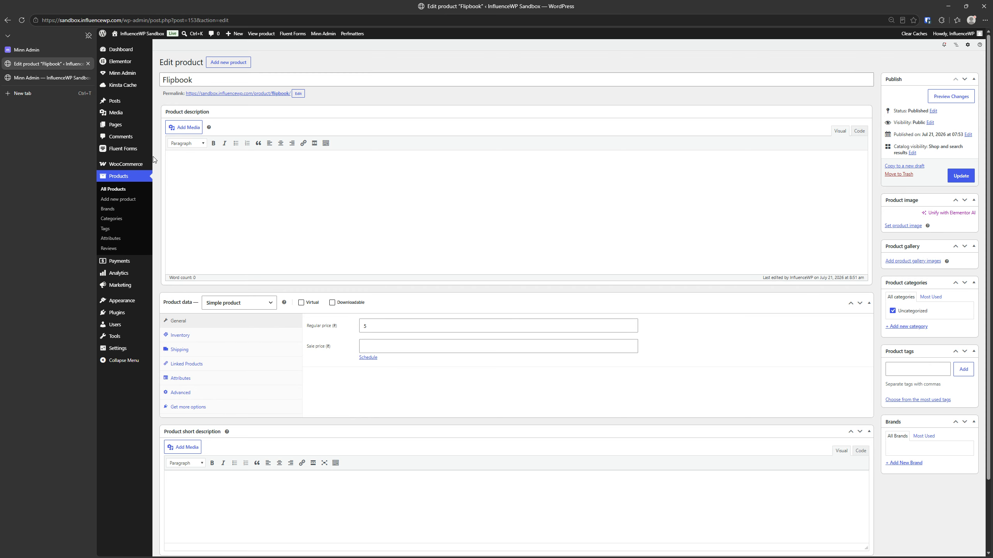
left_click(116, 54)
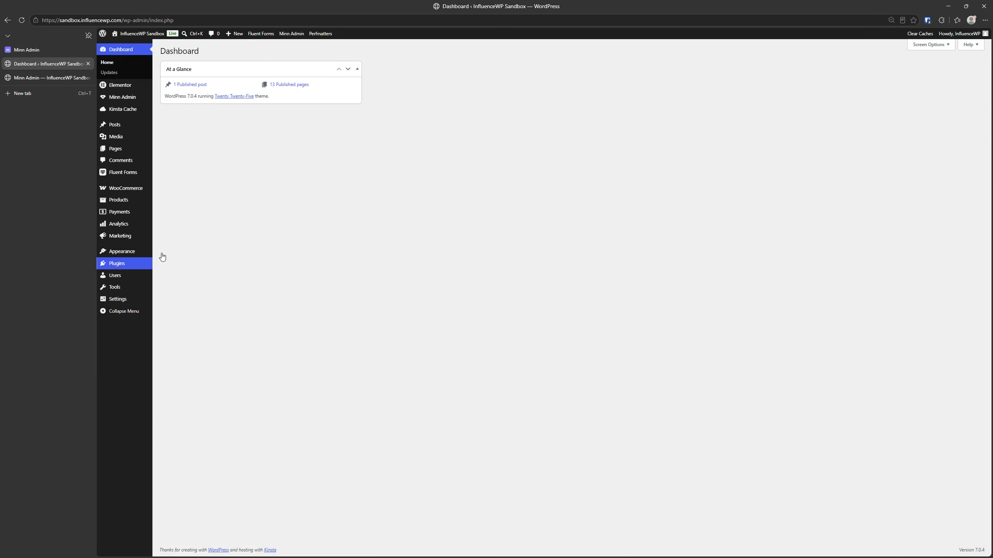
mouse_move(126, 87)
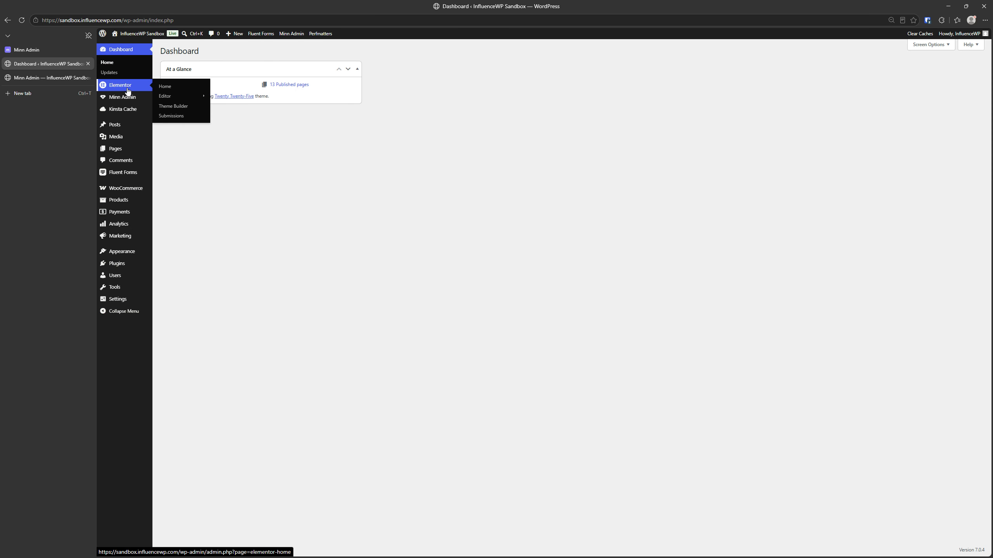
left_click(172, 116)
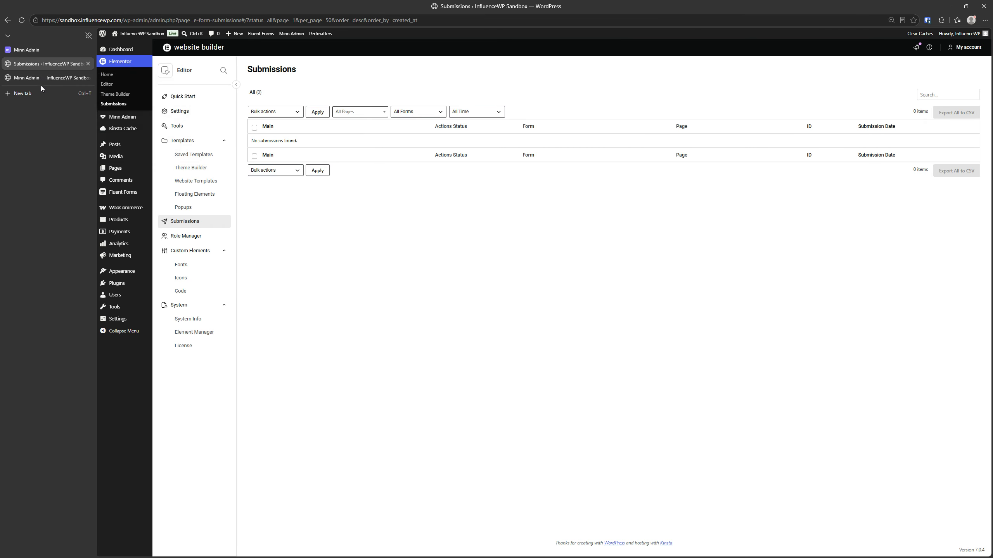
Step: Return to Minn Admin and look through the General Perfmatters settings on the Performance page
left_click(43, 78)
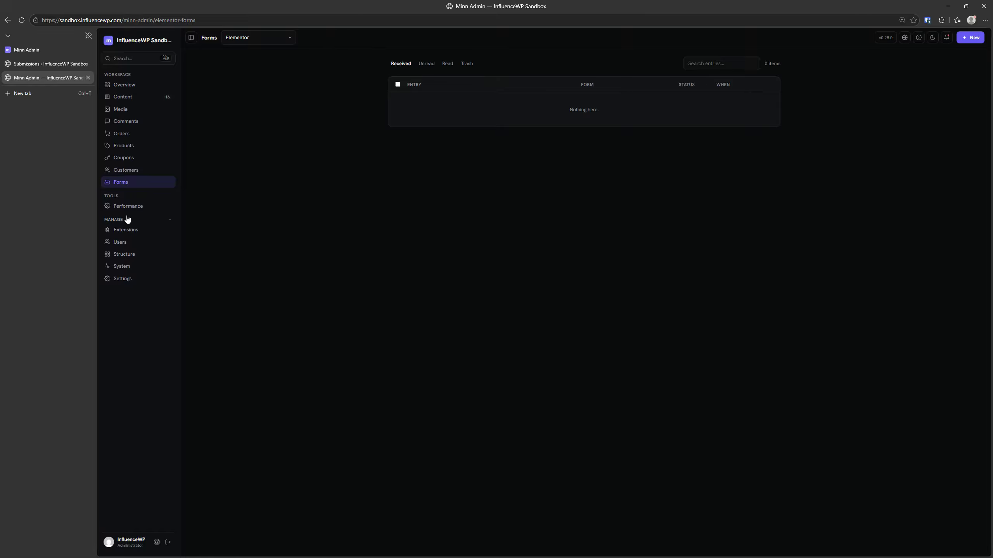
left_click(138, 207)
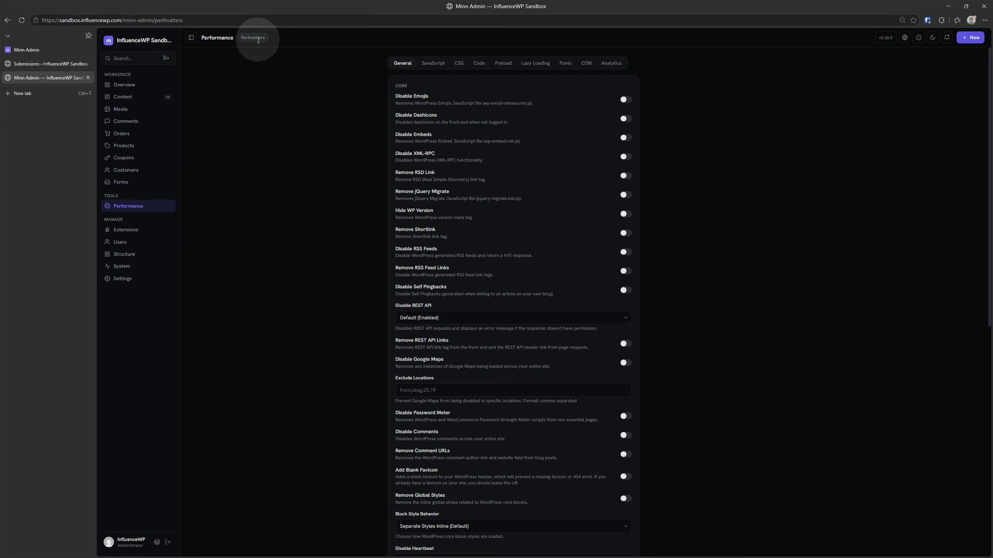
scroll(570, 241, "down", 10)
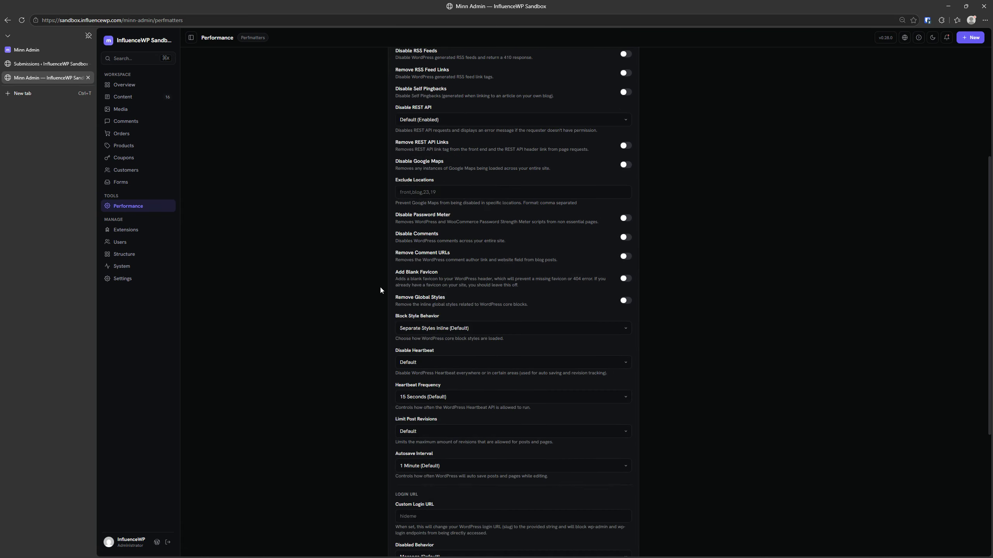
scroll(317, 278, "up", 10)
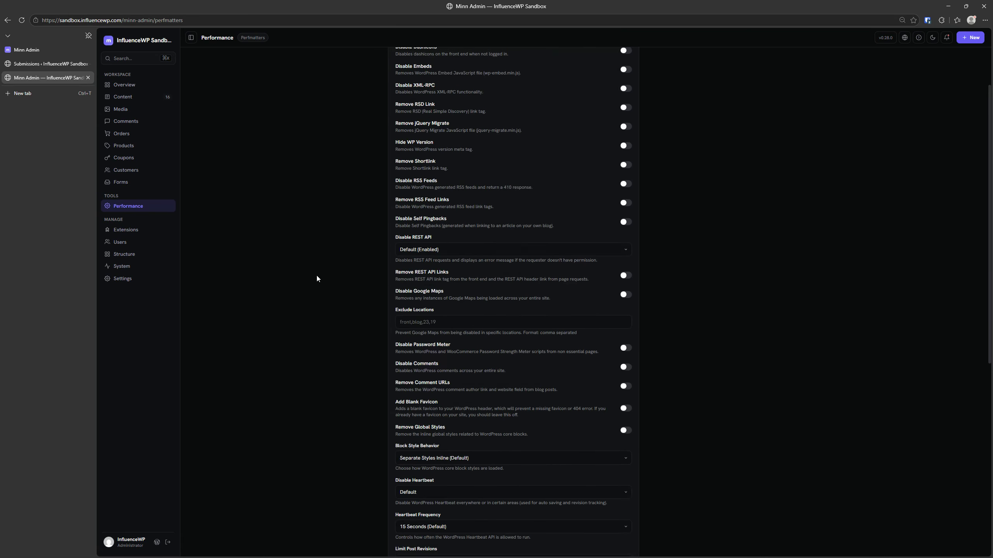
Step: Switch to the standard dashboard and look through the General settings of the Perfmatters plugin
left_click(63, 65)
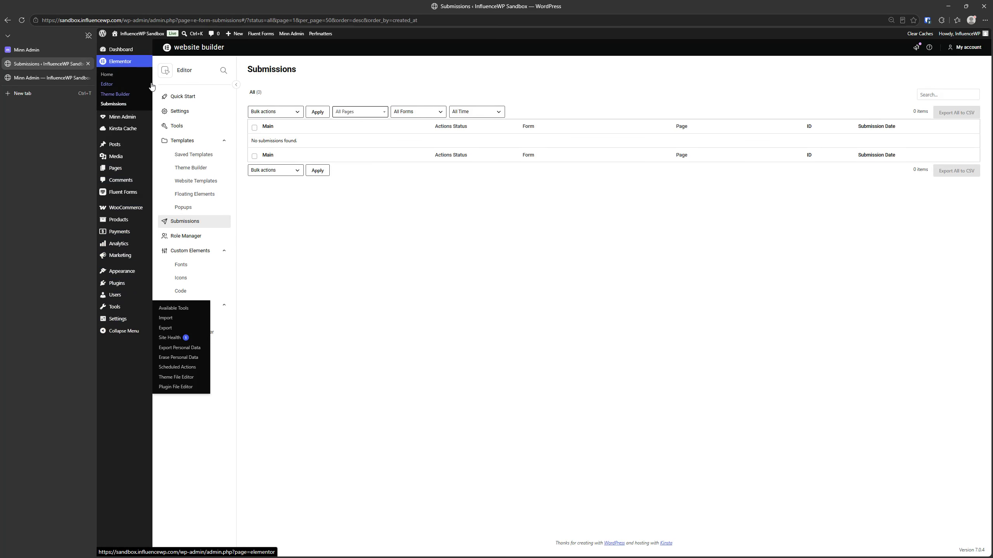
mouse_move(117, 319)
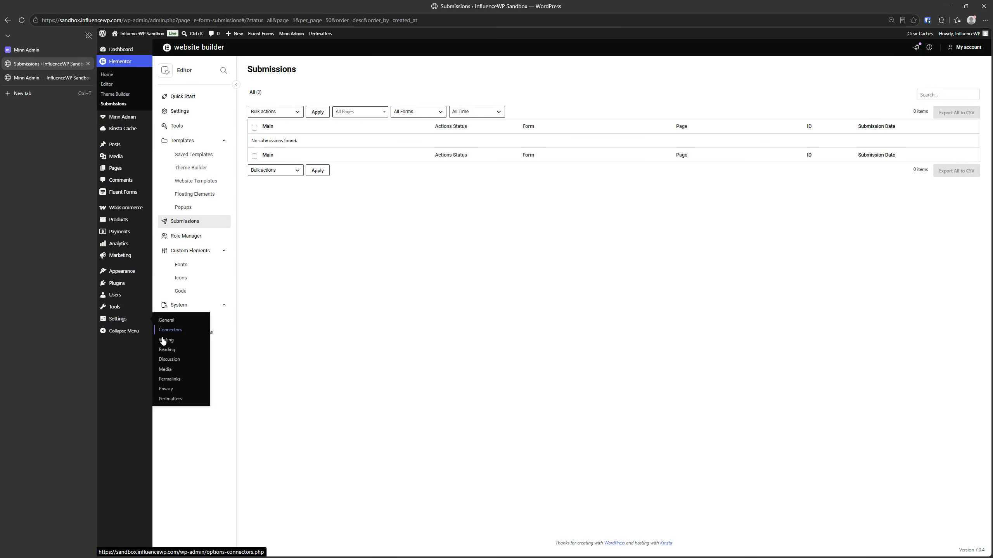
left_click(177, 399)
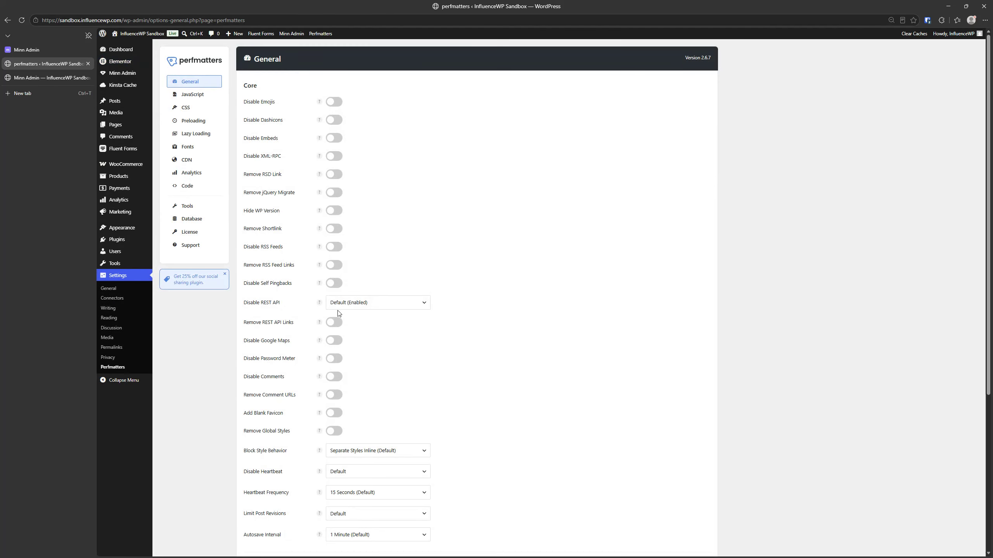
scroll(454, 284, "down", 5)
scroll(463, 308, "up", 5)
Step: View Perfmatters' JavaScript, CSS, Preloading, CDN, Code and Tools sections in the standard dashboard without changing any settings
left_click(187, 94)
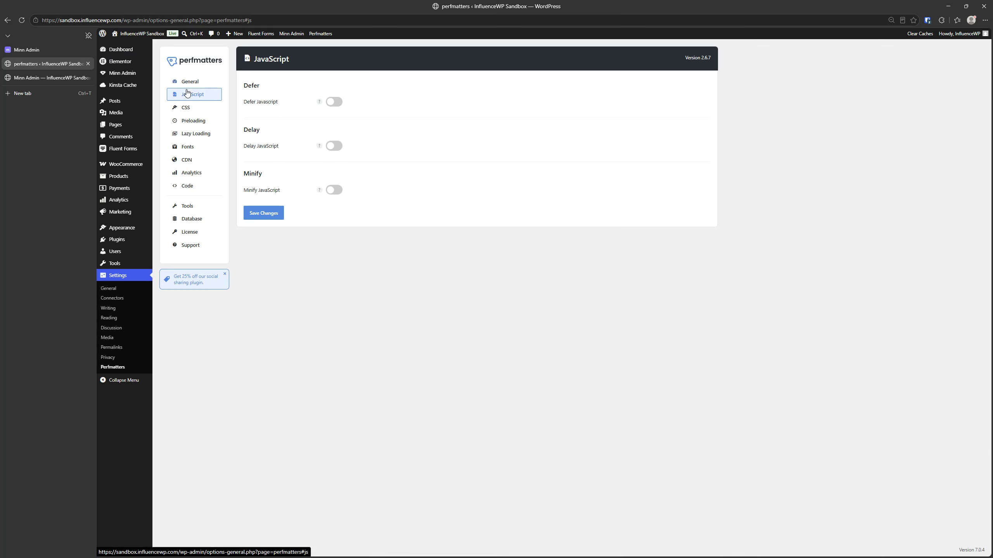
left_click(184, 110)
left_click(188, 121)
left_click(187, 160)
left_click(188, 186)
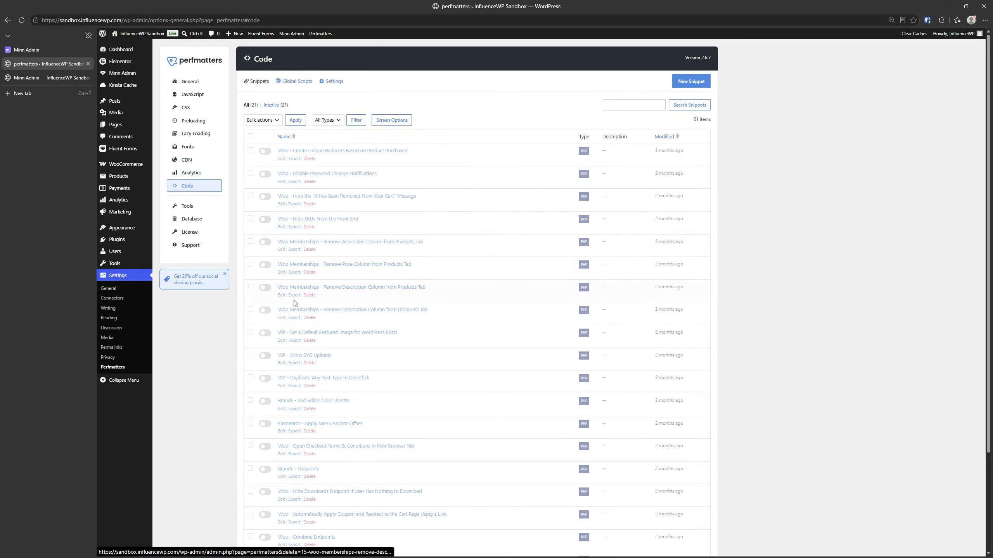
left_click(200, 205)
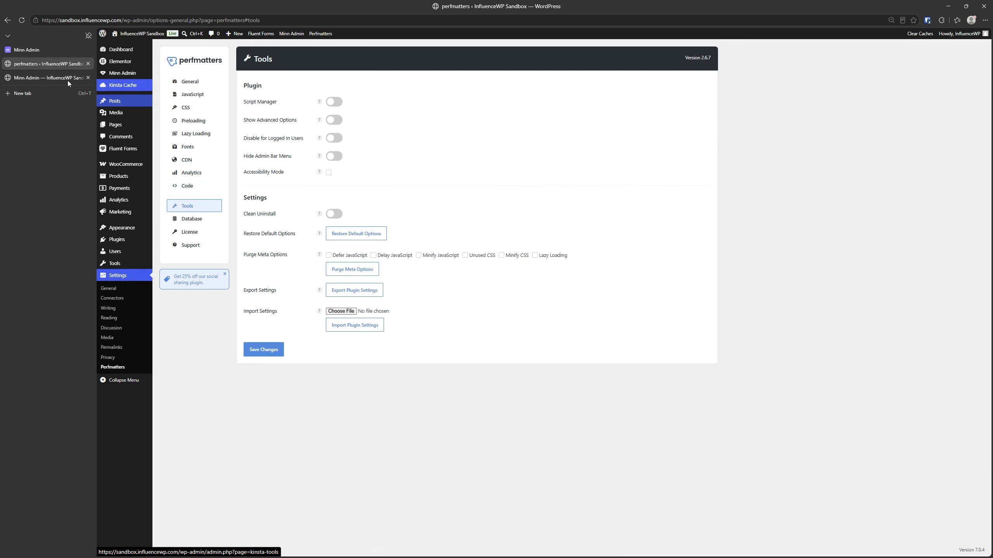
Step: Return to Minn Admin's Performance page and view the General, JavaScript and CSS settings for comparison
left_click(46, 77)
scroll(448, 191, "down", 10)
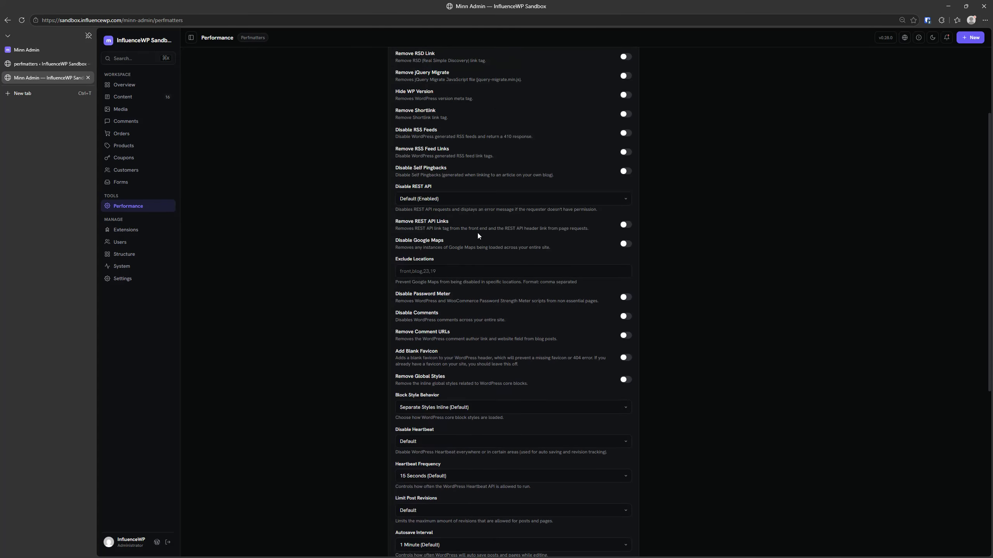
scroll(477, 235, "down", 1)
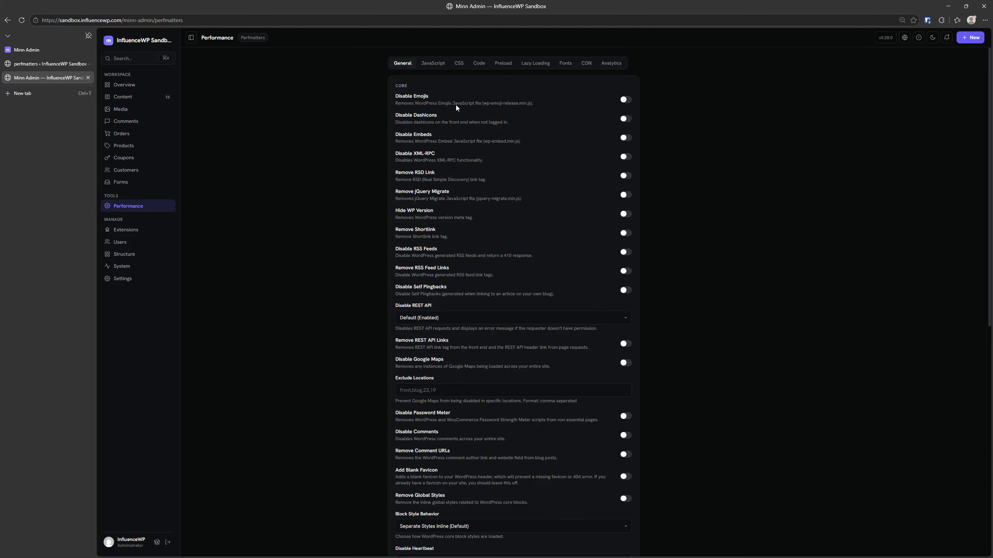
left_click(431, 67)
left_click(454, 67)
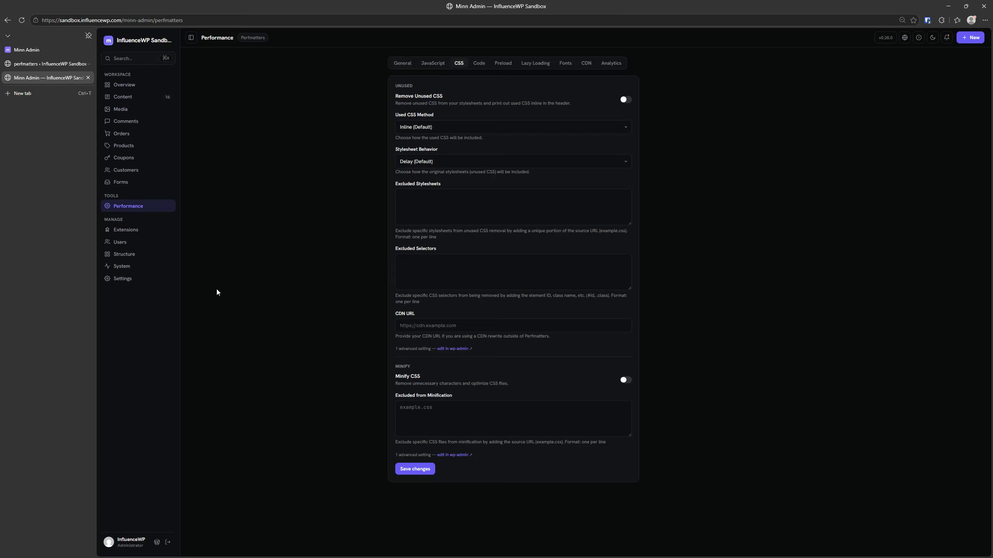
Step: View the installed plugins and their controls on Minn Admin's Extensions page, followed by the installed themes
left_click(125, 231)
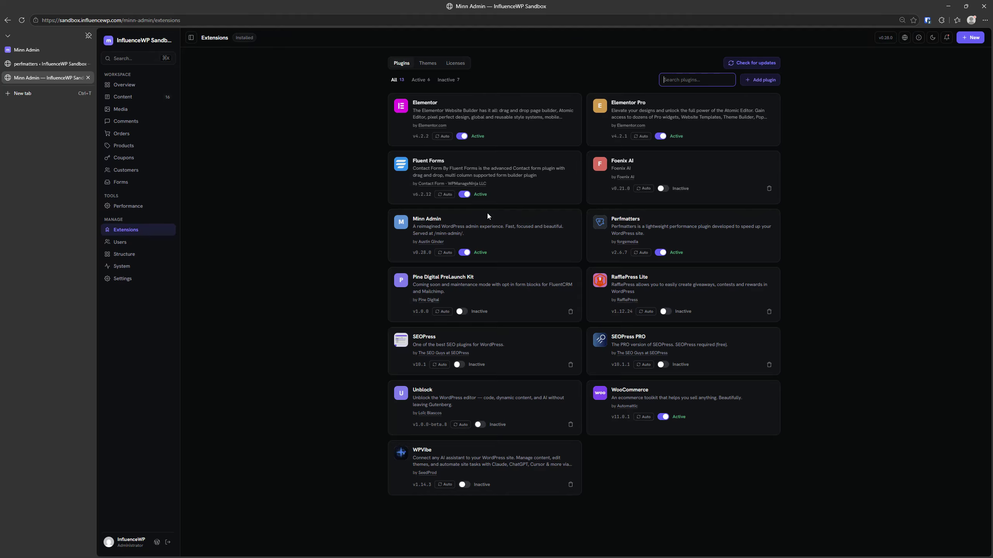
left_click(444, 195)
left_click(425, 196)
left_click(768, 189)
left_click(760, 81)
left_click(427, 65)
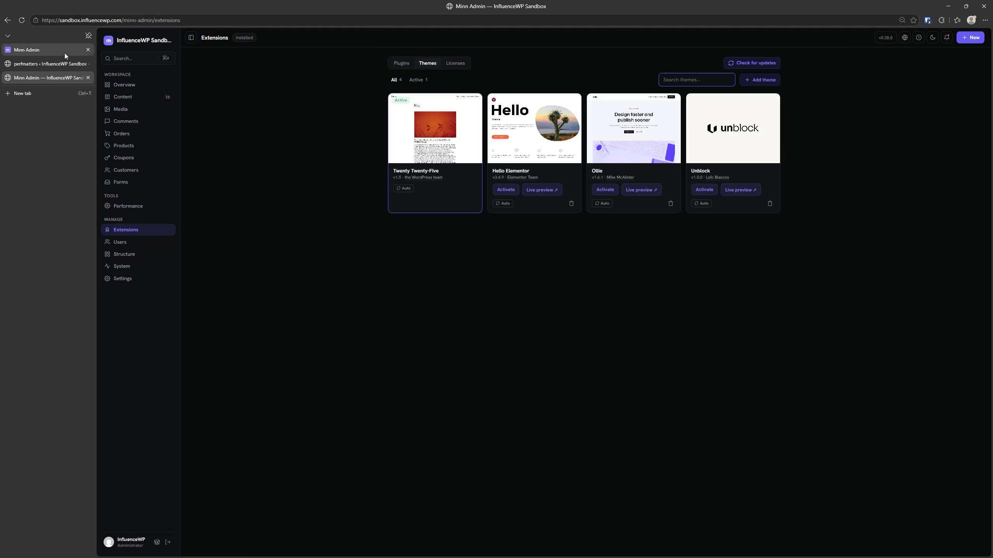
Step: Switch to the standard WordPress dashboard and view its installed plugins list
left_click(53, 63)
left_click(117, 61)
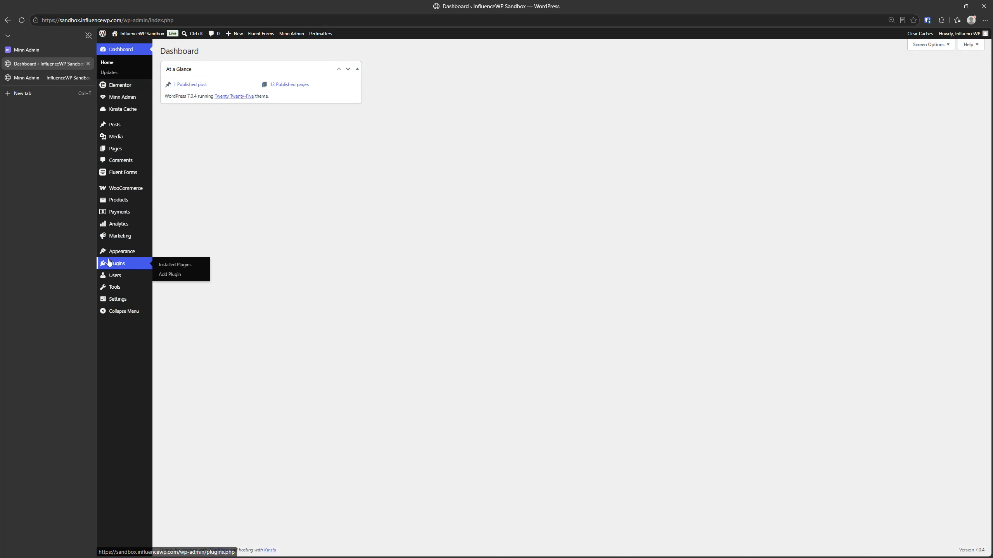
left_click(111, 261)
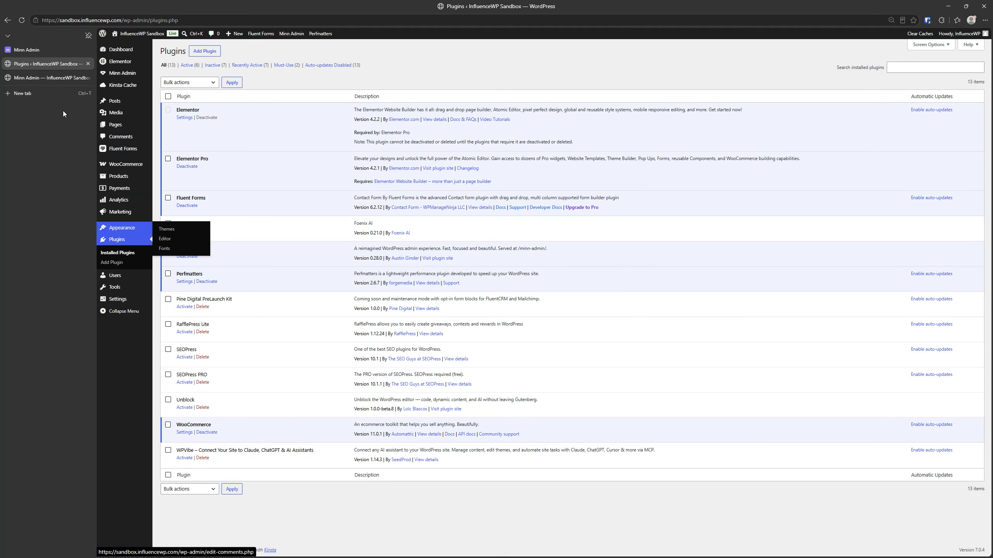
Step: Return to Minn Admin's Extensions page and compare its plugins and themes views
left_click(44, 79)
left_click(406, 64)
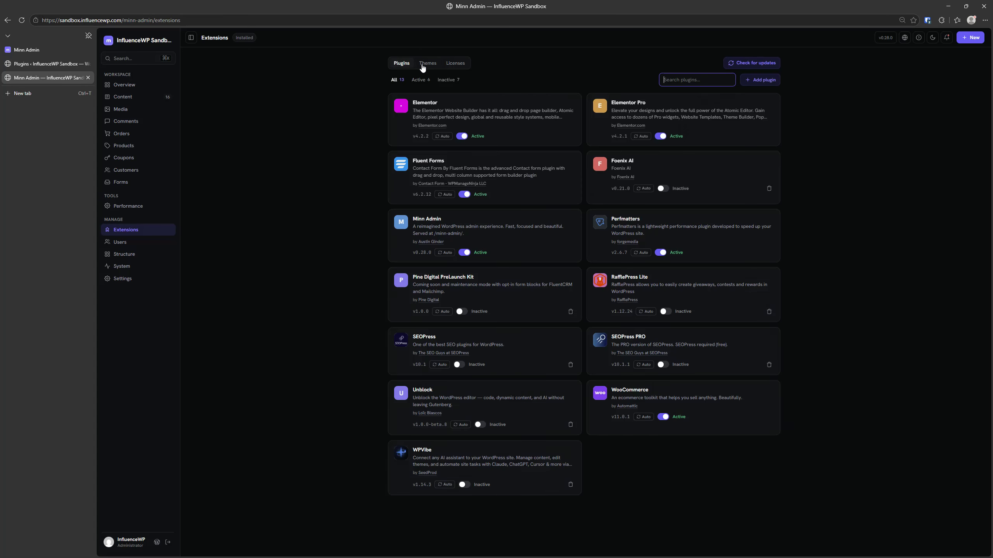
left_click(424, 66)
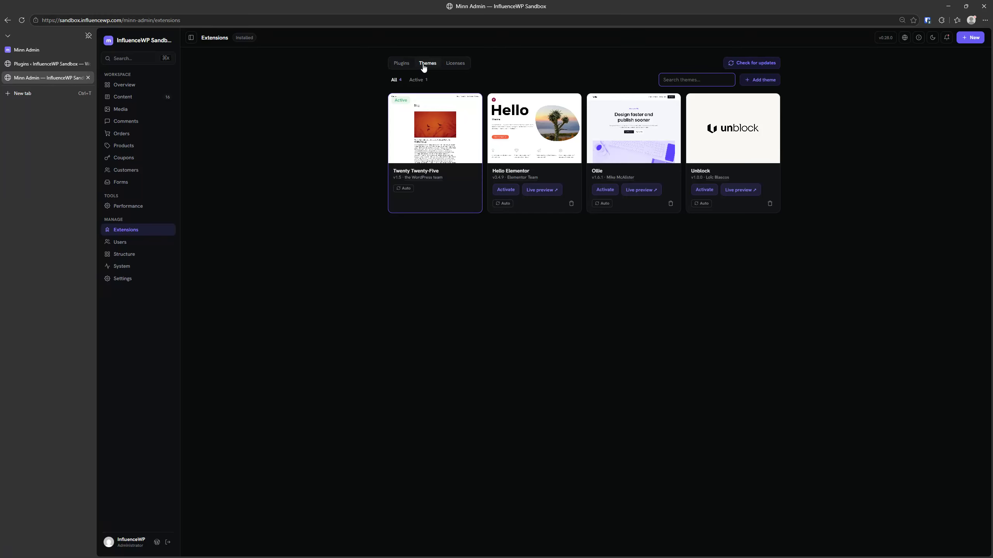
Step: Switch to the standard WordPress dashboard and view its installed themes
left_click(509, 338)
left_click(48, 62)
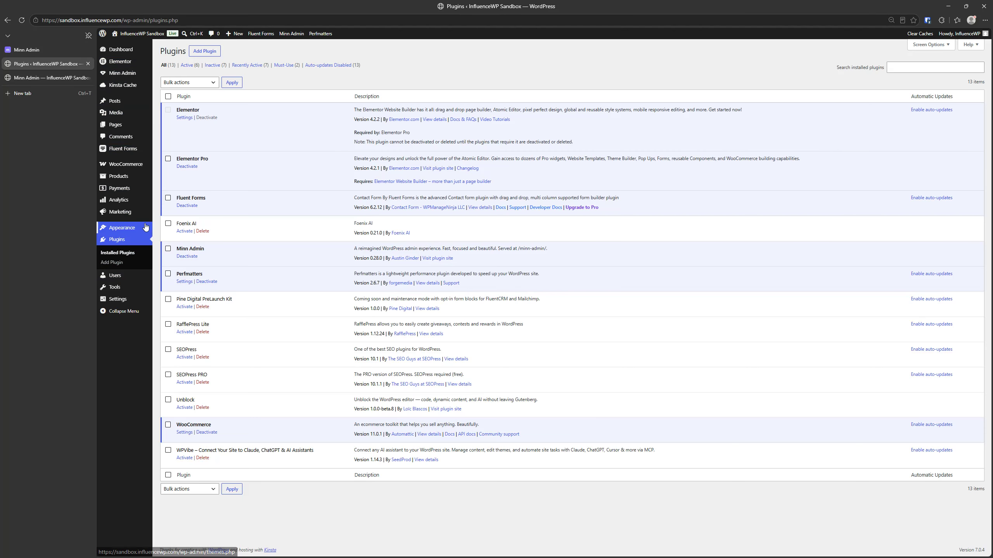
mouse_move(143, 227)
left_click(173, 229)
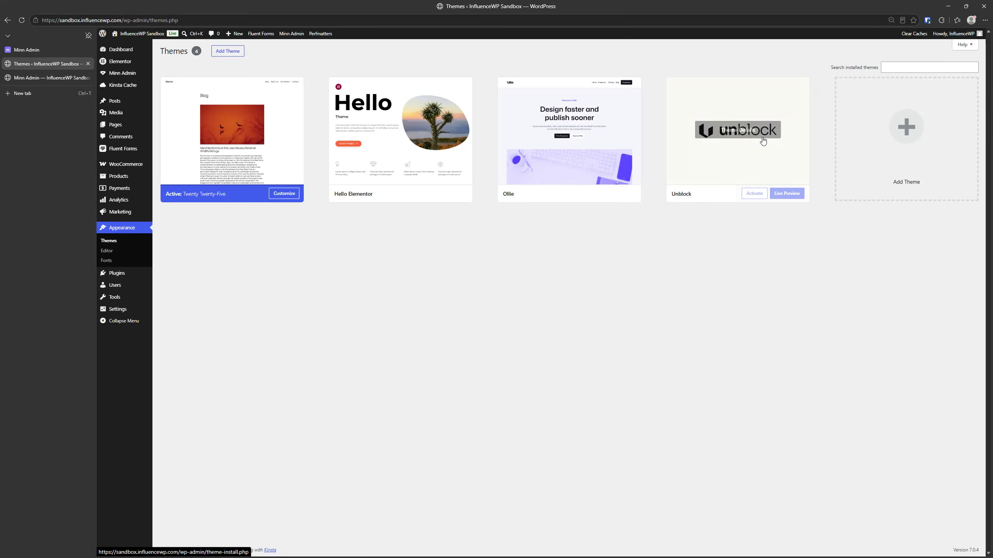
Step: Open the Unblock theme's details, check the delete confirmation, and cancel back to the themes list
left_click(751, 141)
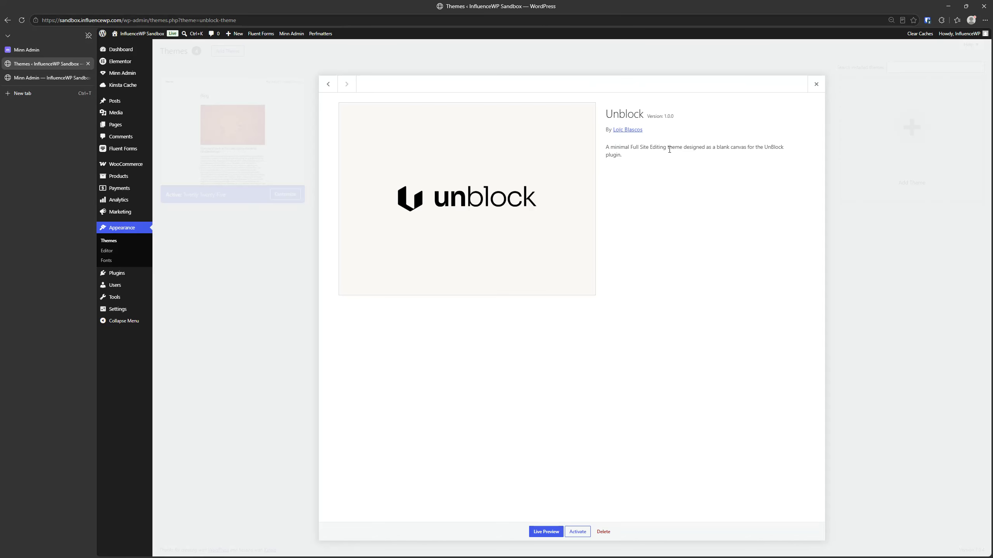
left_click(604, 531)
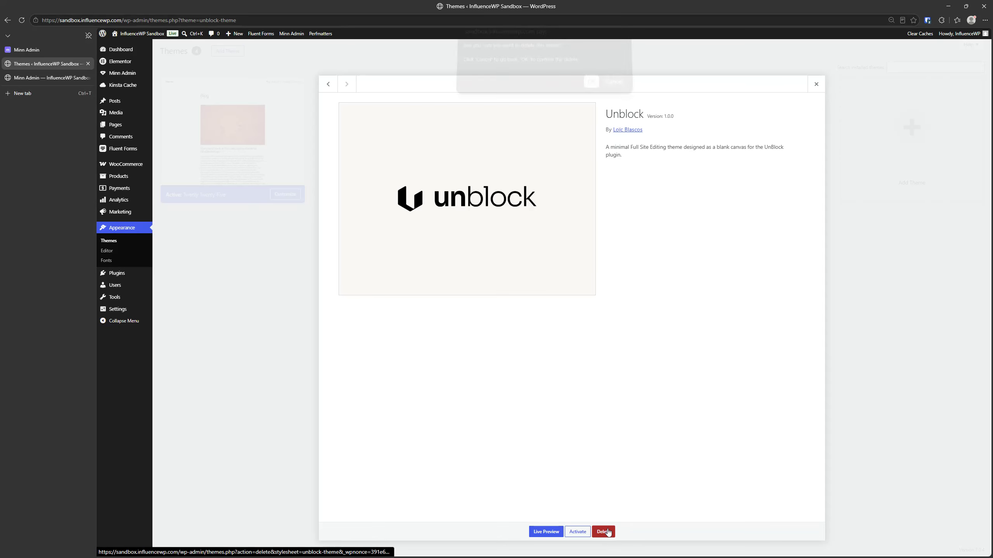
left_click(613, 90)
left_click(816, 85)
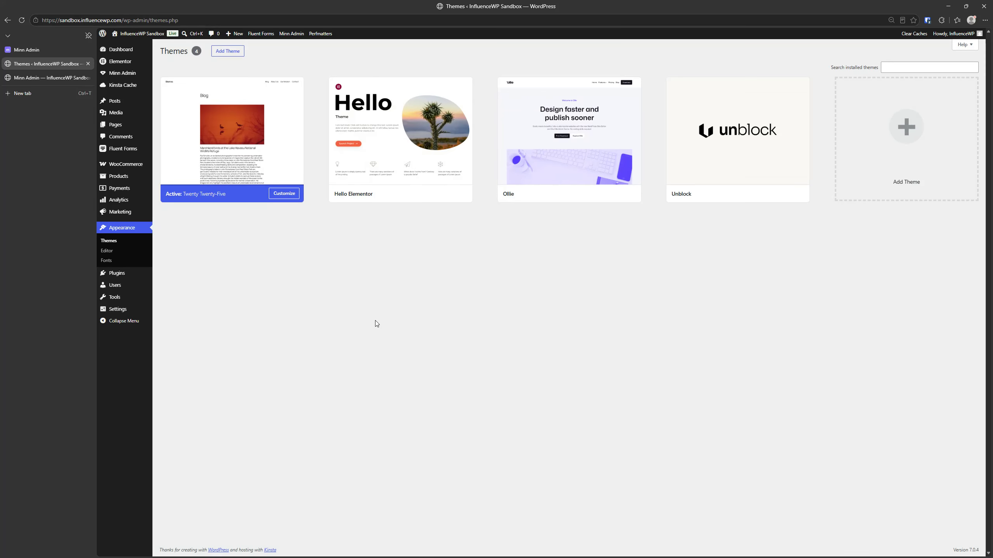
Step: Return to Minn Admin's Extensions page and delete the Unblock theme
left_click(23, 78)
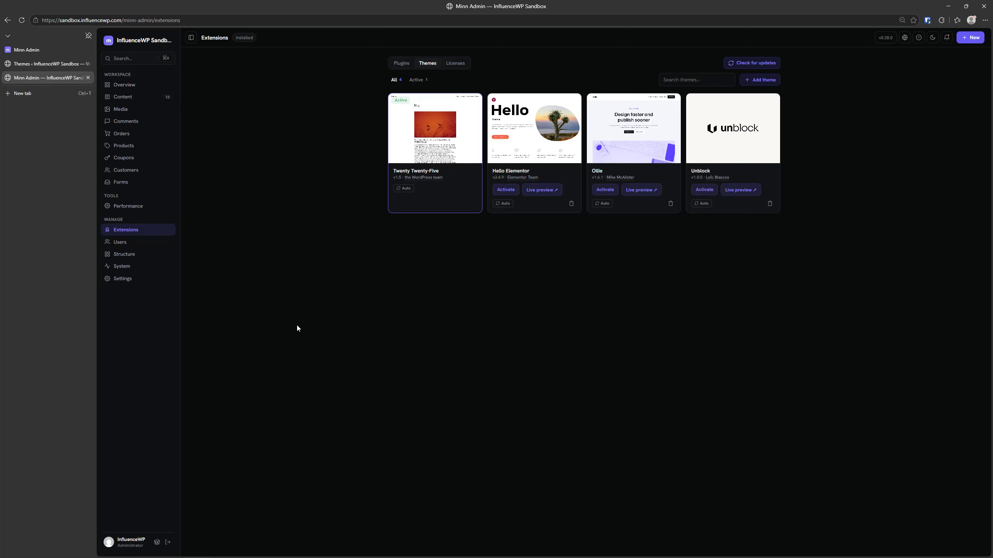
left_click(769, 204)
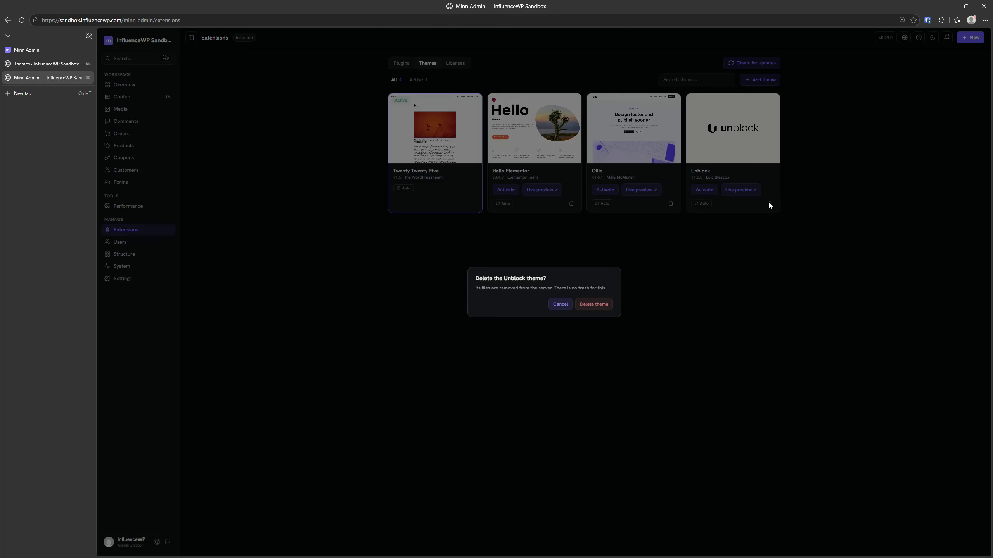
left_click(602, 304)
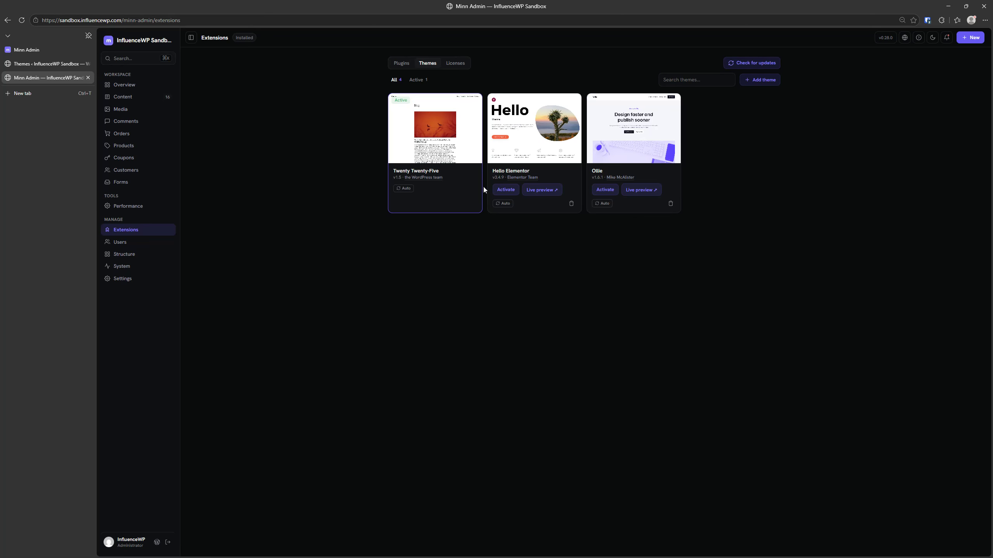
Step: View the Twenty Twenty-Five theme's WordPress.org page, close it, and view the Licenses section of Minn Admin's Extensions page
left_click(624, 191)
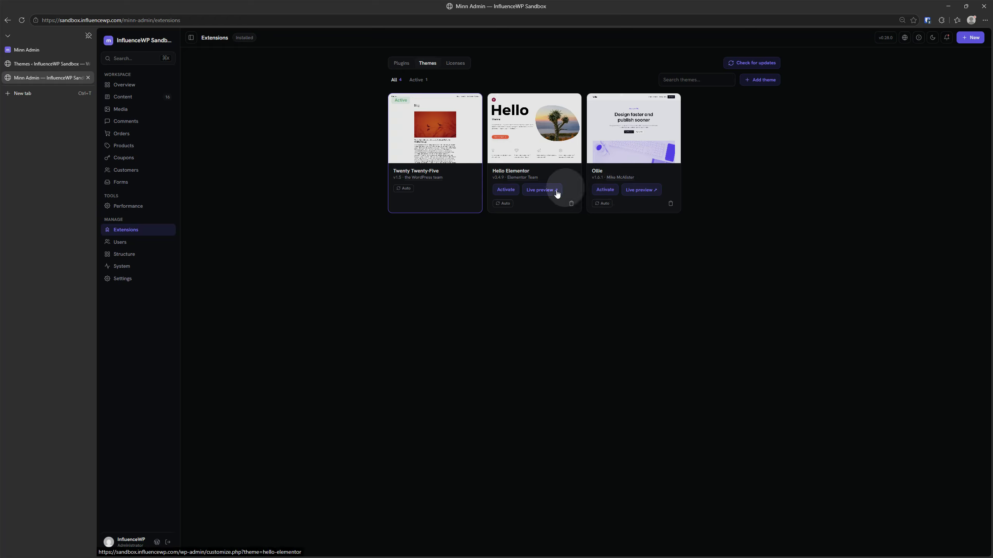
left_click(505, 204)
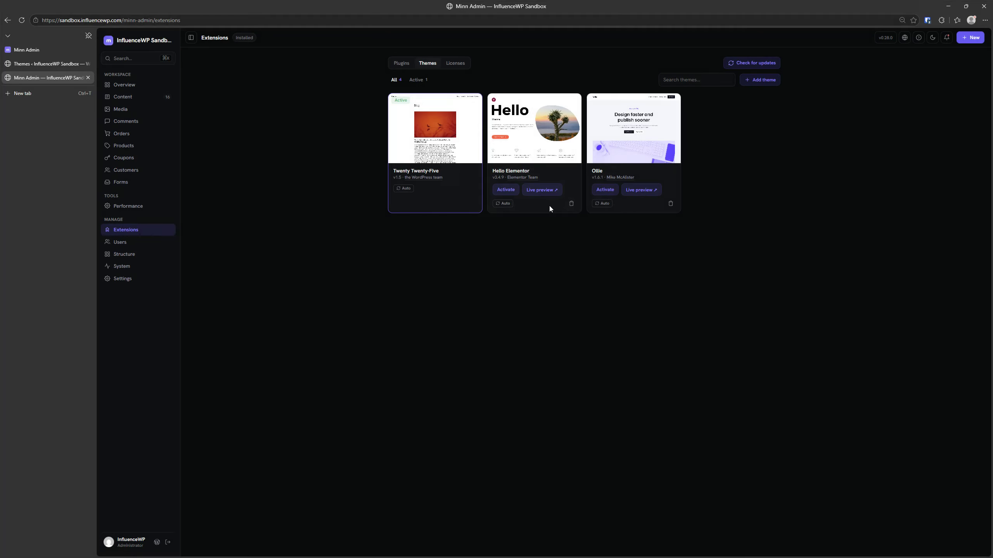
left_click(443, 125)
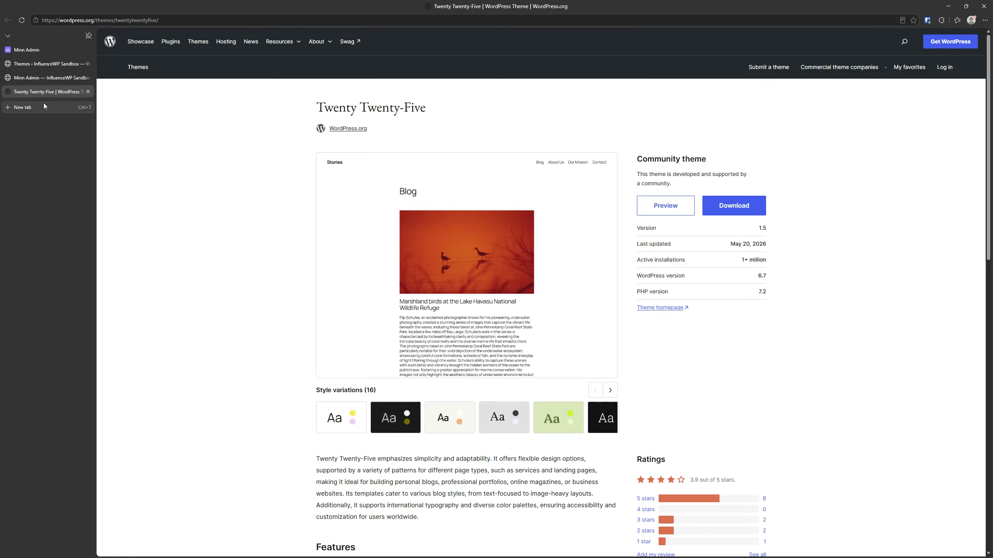
left_click(88, 91)
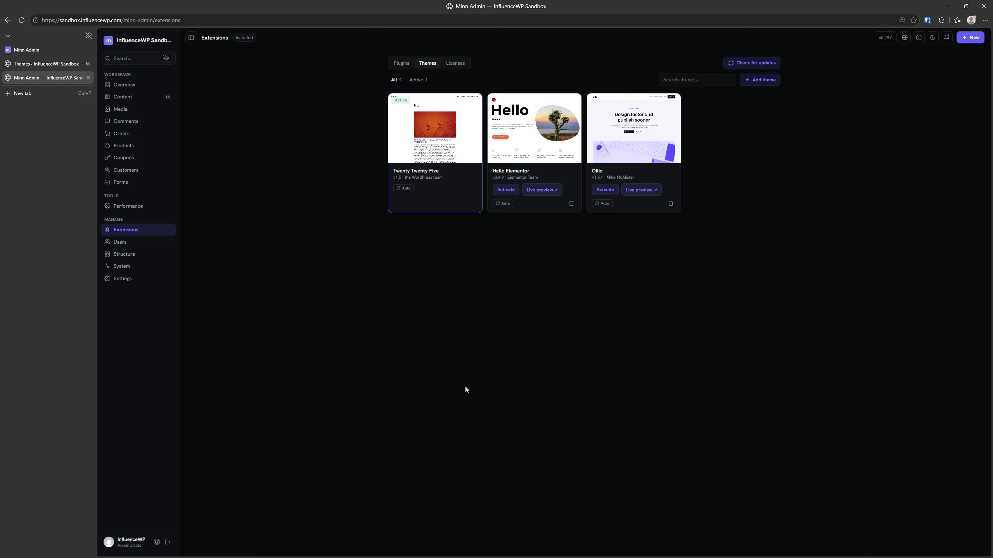
left_click(458, 64)
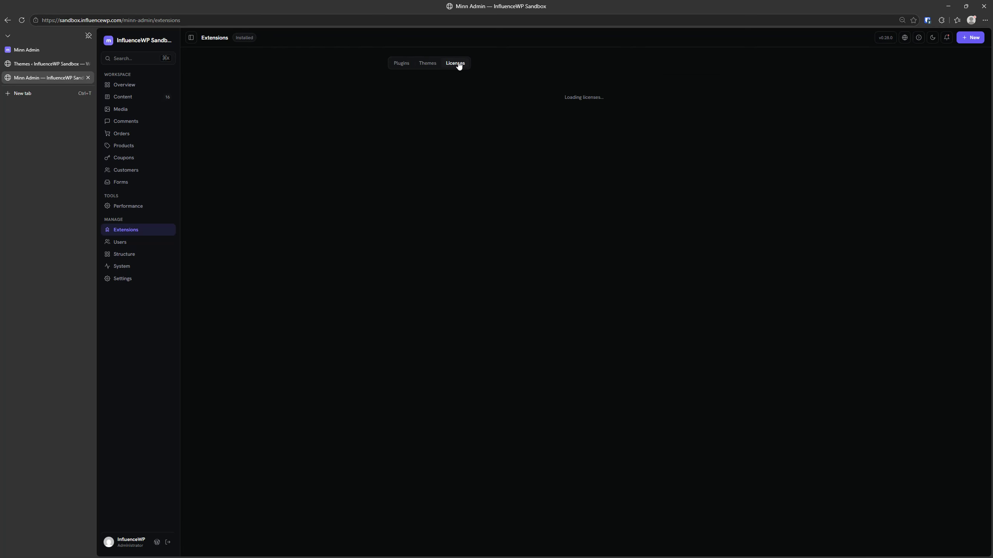
left_click(458, 64)
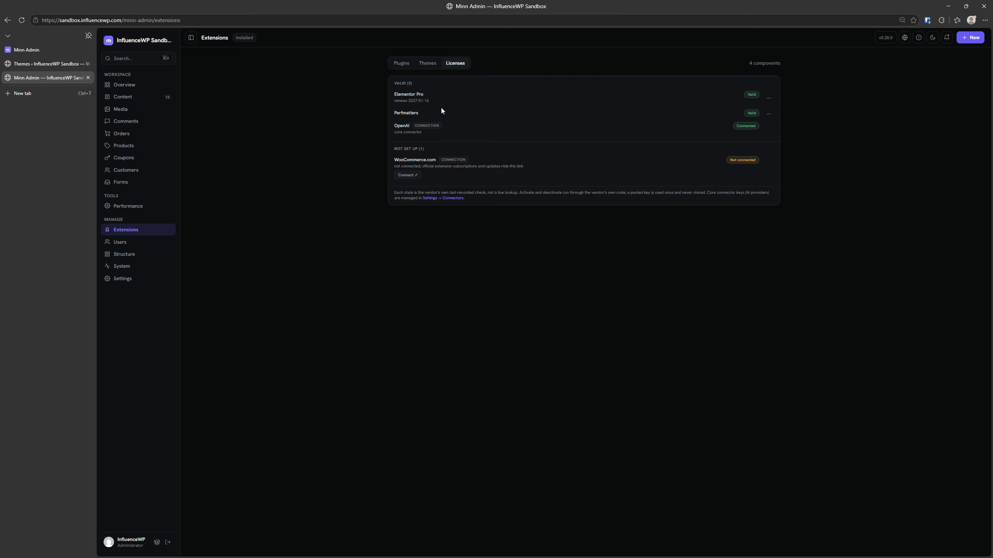
Step: Go to Minn Admin's Users page, select all users to view the bulk role options, and clear the selection
left_click(138, 242)
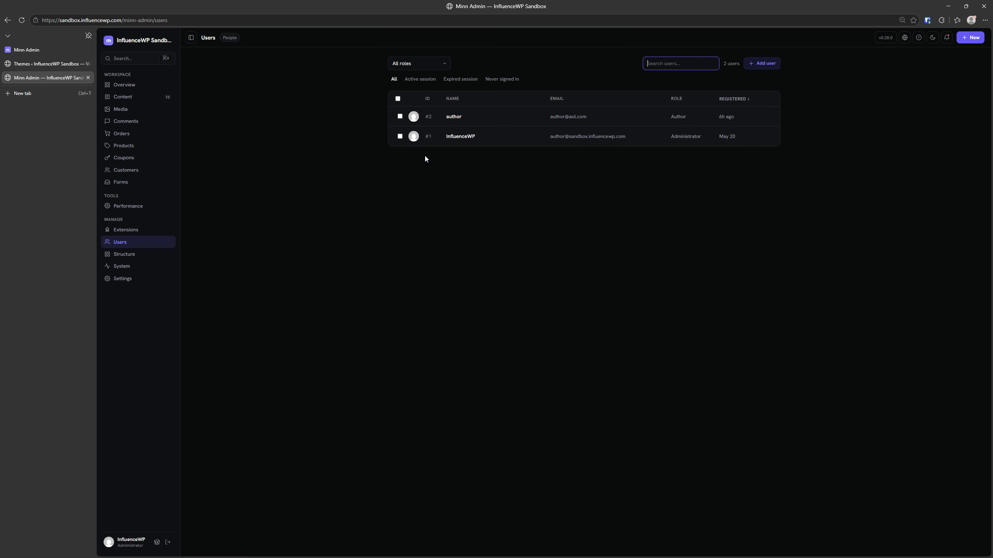
left_click(397, 99)
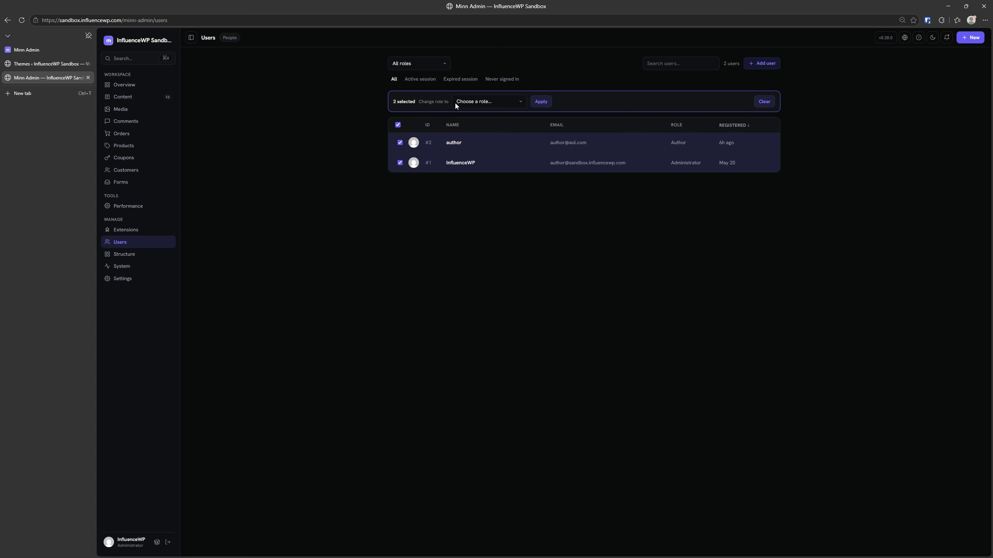
left_click(475, 102)
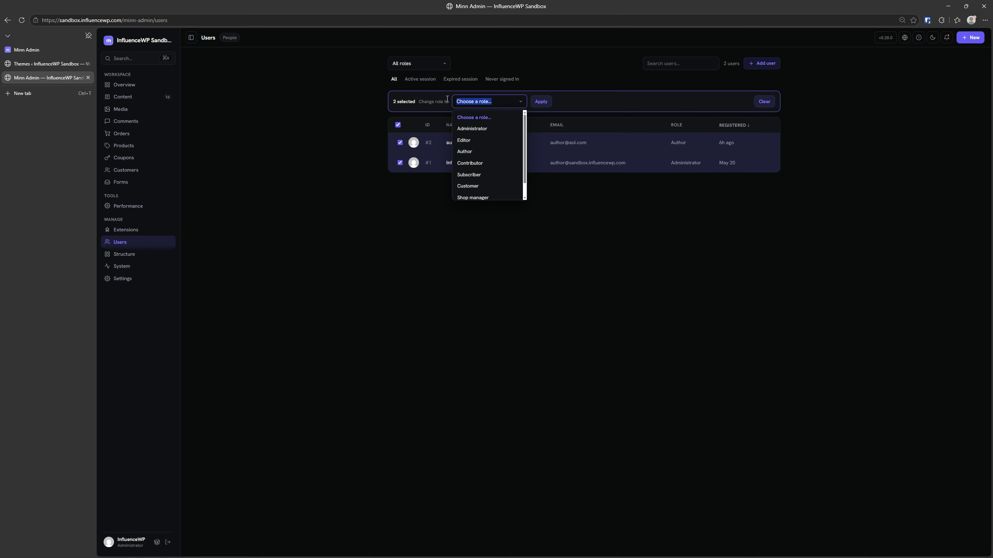
left_click(512, 277)
left_click(398, 125)
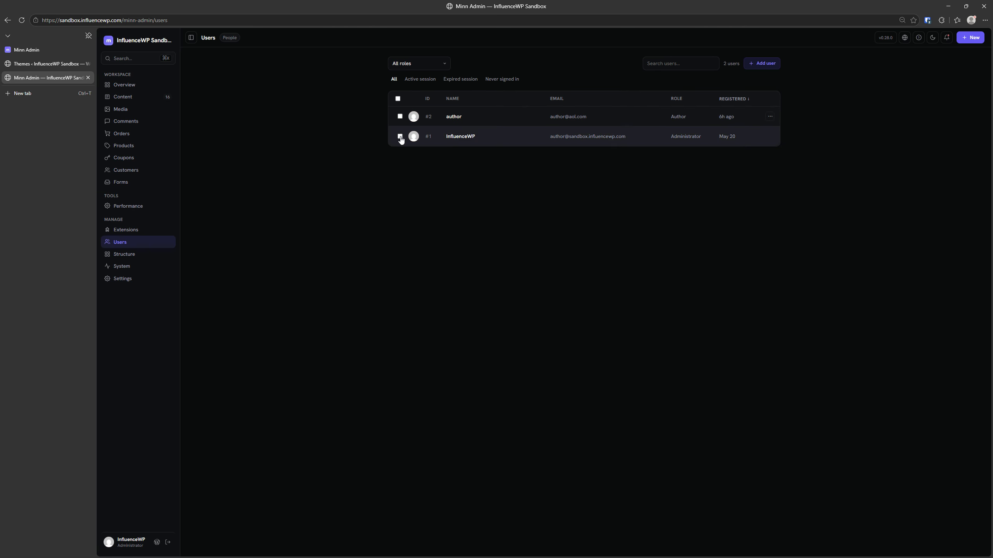
Step: View users by active session, expired session and never signed in, look at the Add user form, and return to all users
left_click(418, 84)
left_click(465, 81)
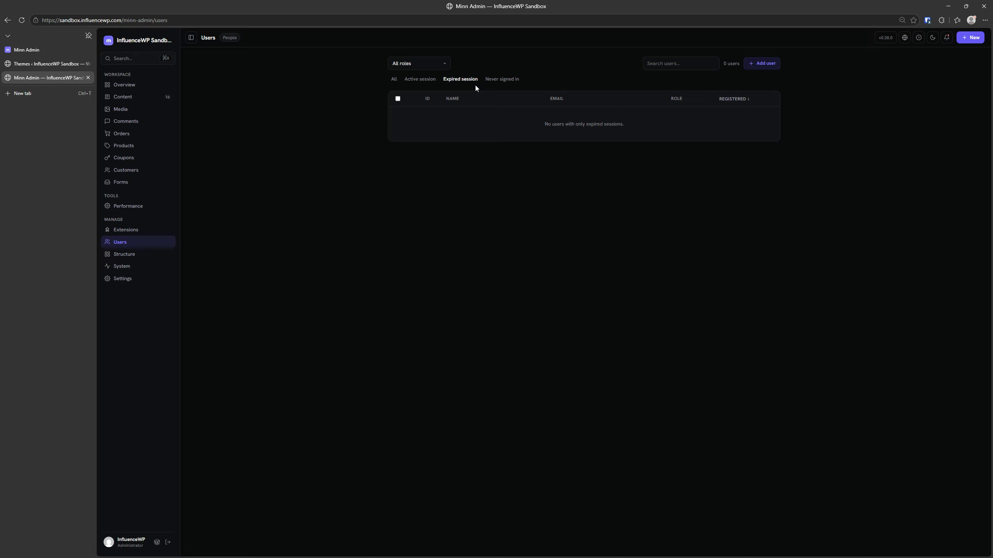
left_click(493, 83)
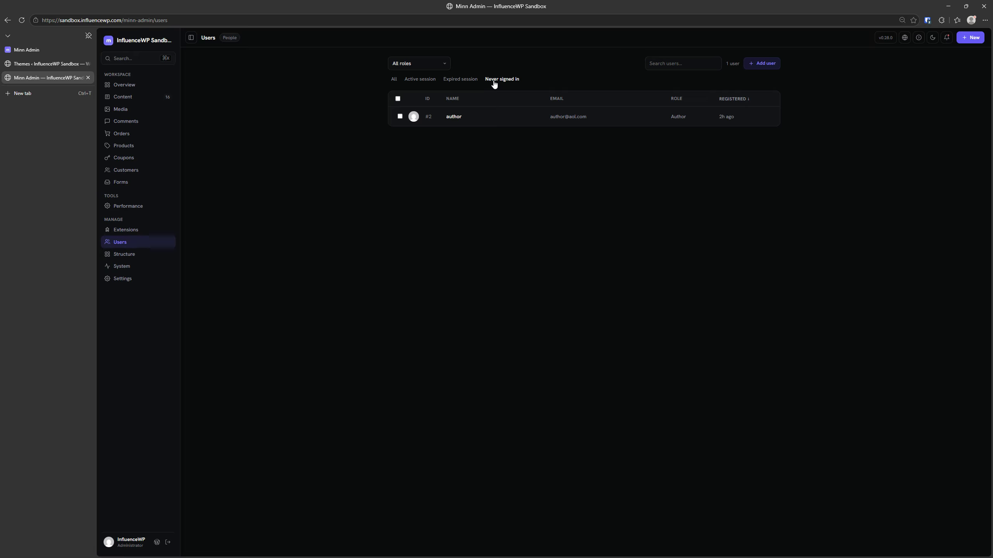
left_click(762, 62)
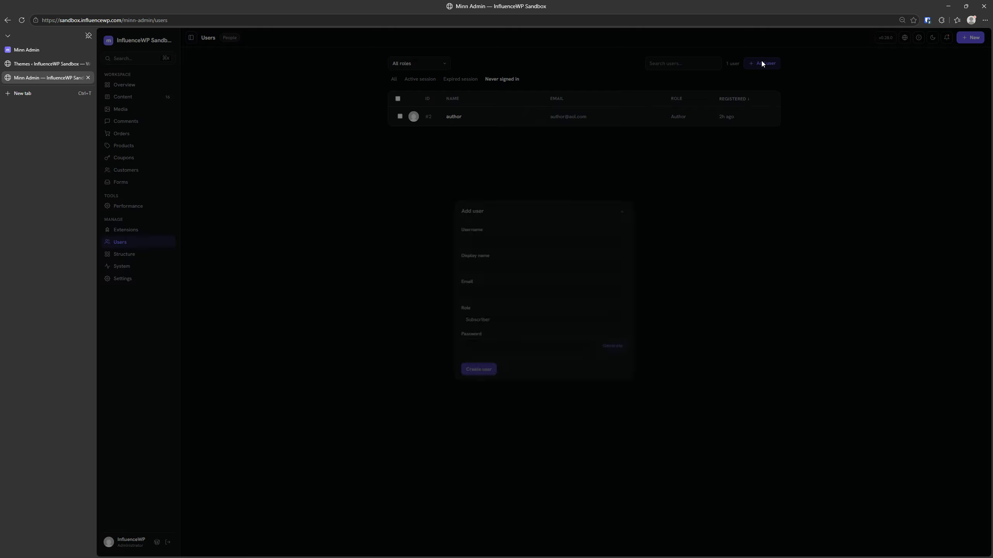
left_click(707, 250)
left_click(394, 80)
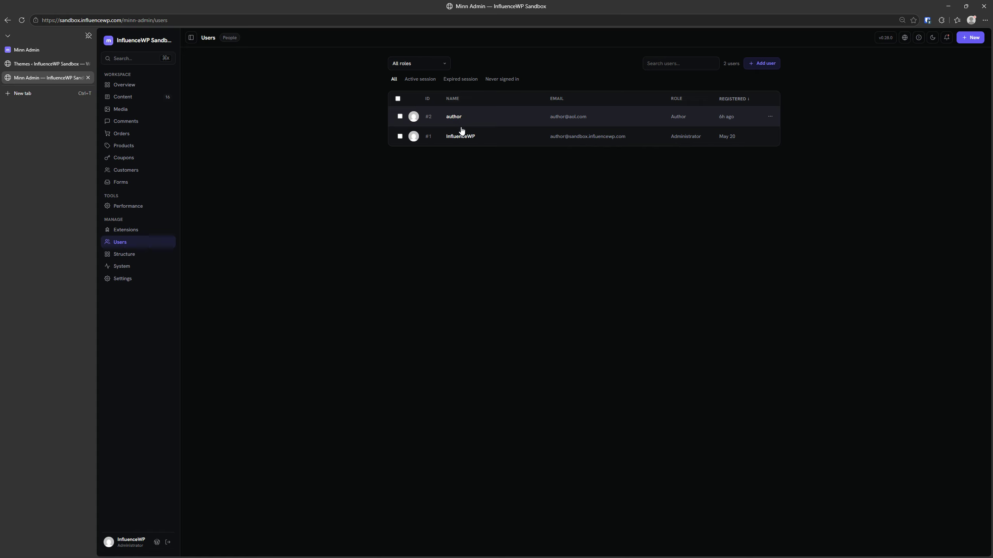
Step: Compare the administrator's profile page in Minn Admin with the same user's profile in the standard WordPress dashboard
left_click(462, 135)
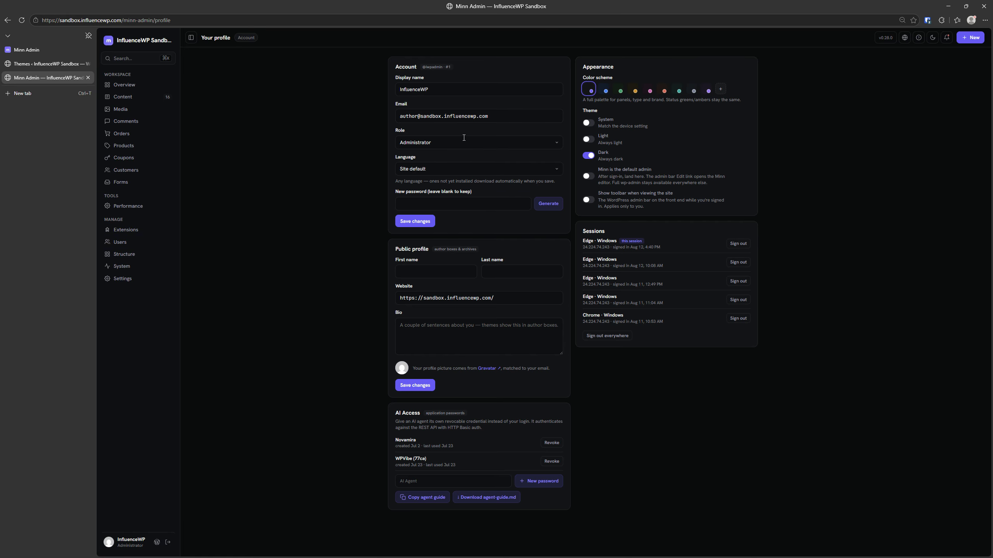
left_click(35, 62)
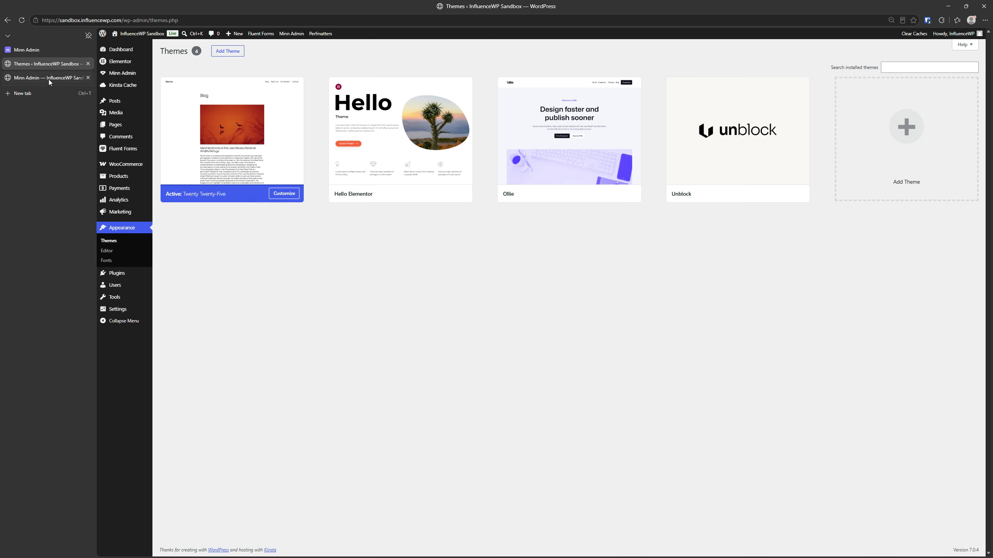
mouse_move(125, 288)
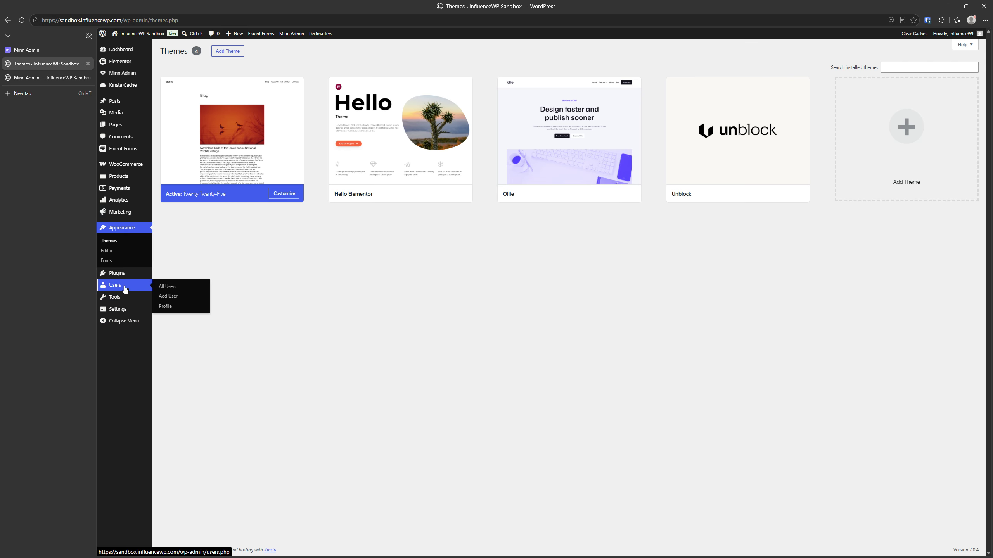
left_click(166, 287)
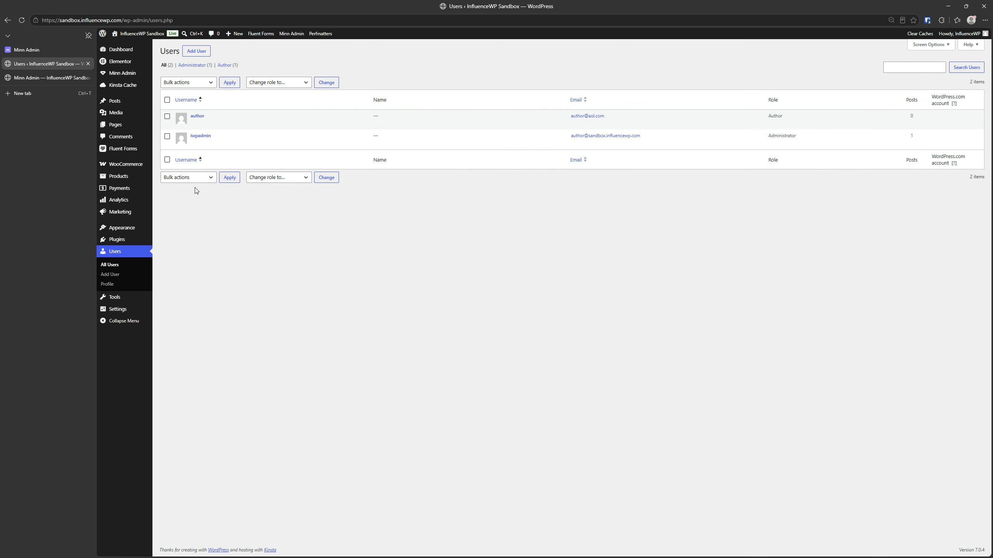
left_click(202, 137)
scroll(604, 277, "down", 15)
scroll(603, 280, "up", 15)
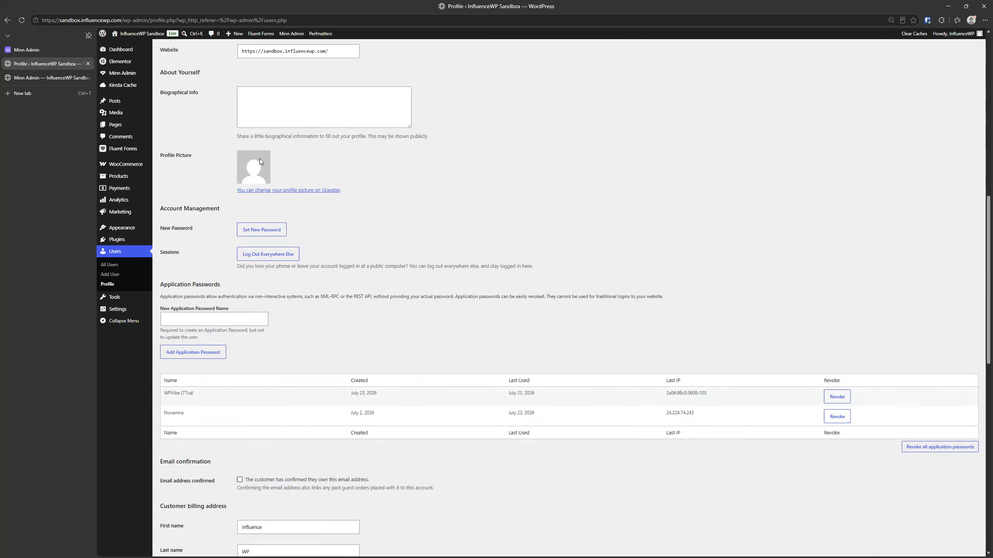
left_click(64, 83)
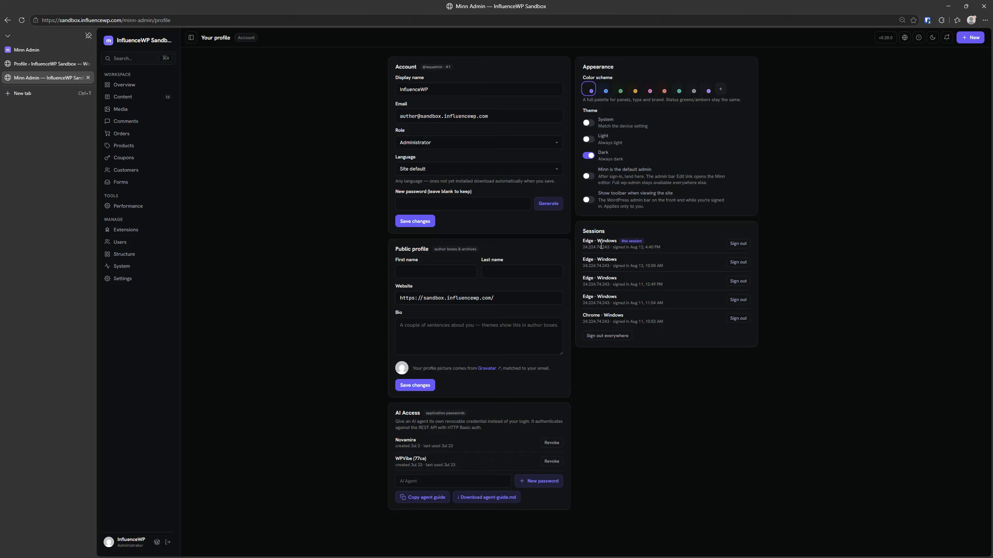
left_click(738, 263)
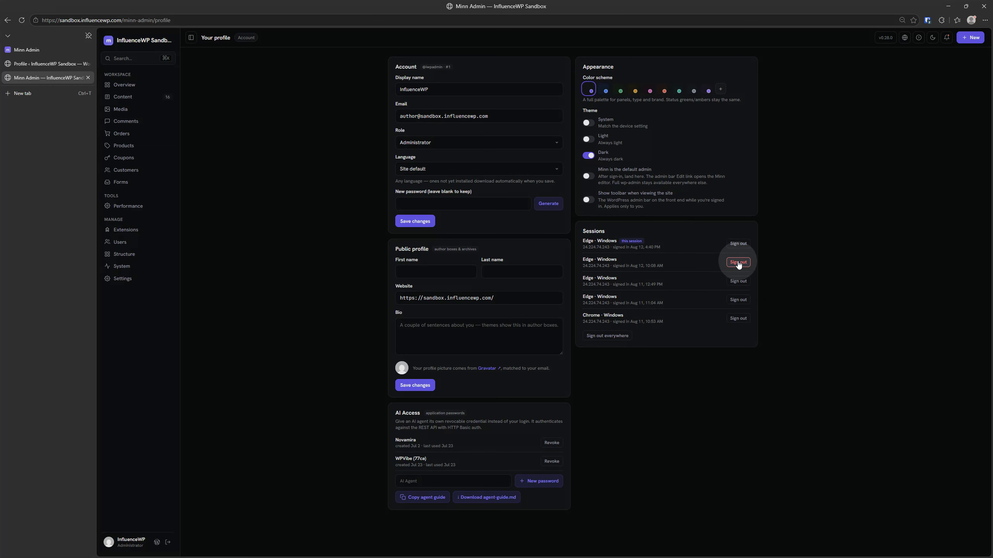
left_click(47, 63)
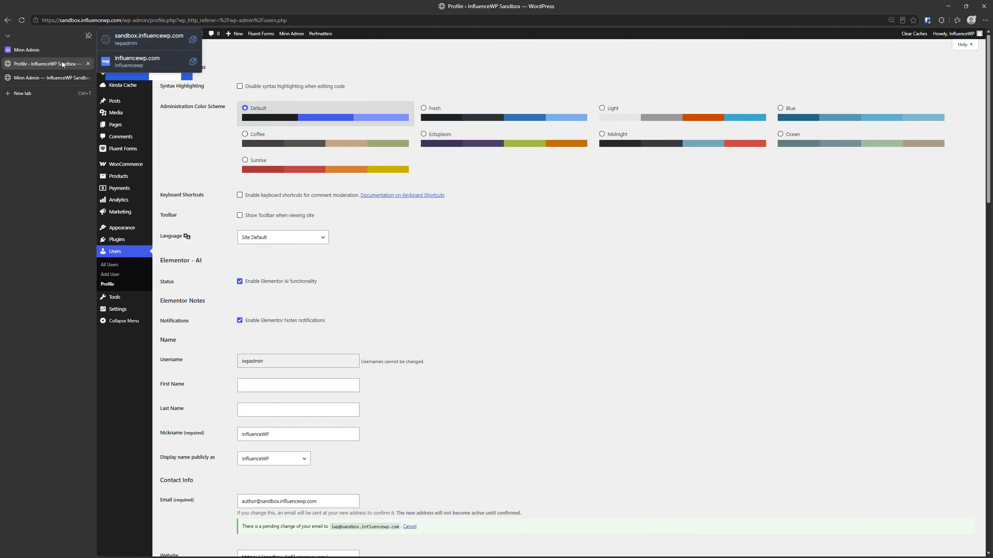
scroll(389, 254, "down", 10)
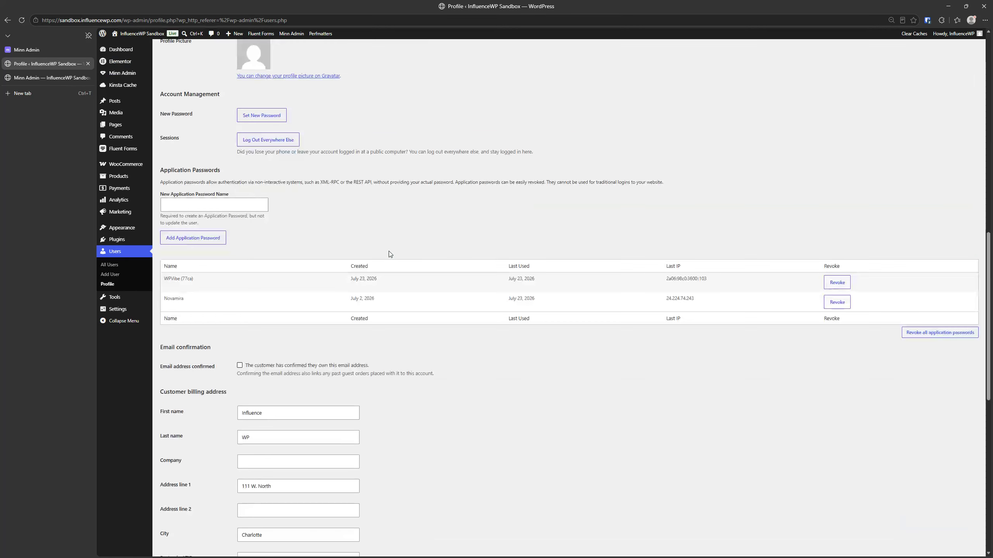
scroll(389, 253, "down", 5)
scroll(390, 255, "up", 6)
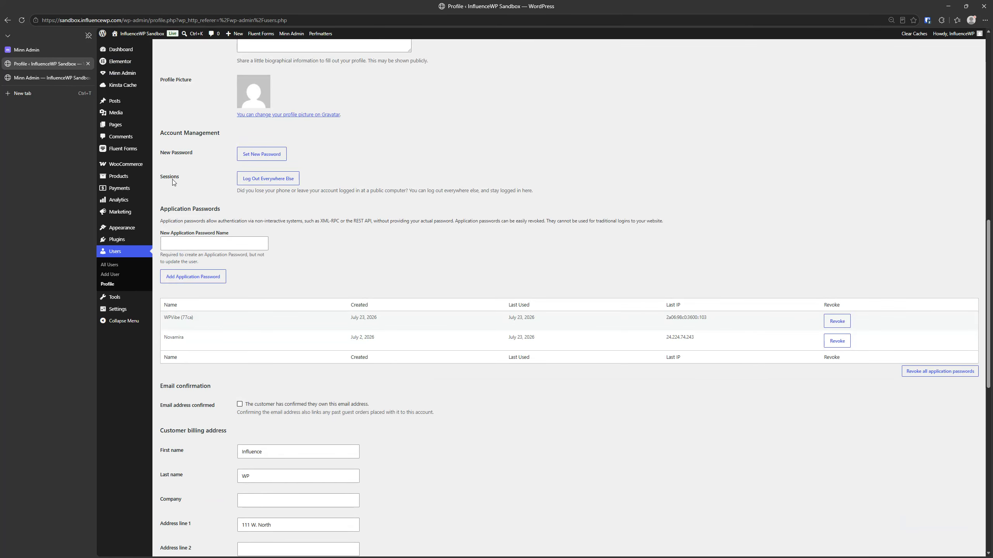
key("ctrl")
key("ctrl")
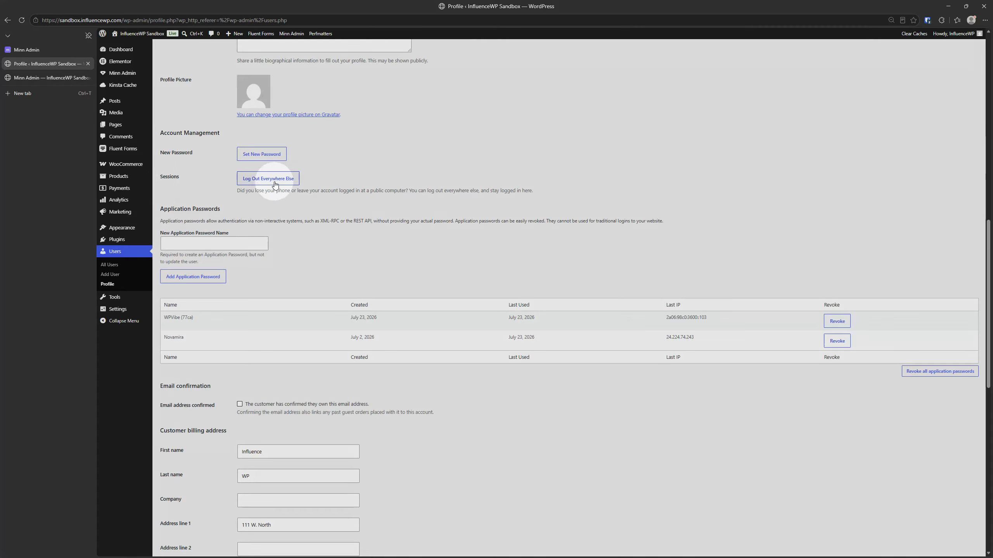
key("ctrl")
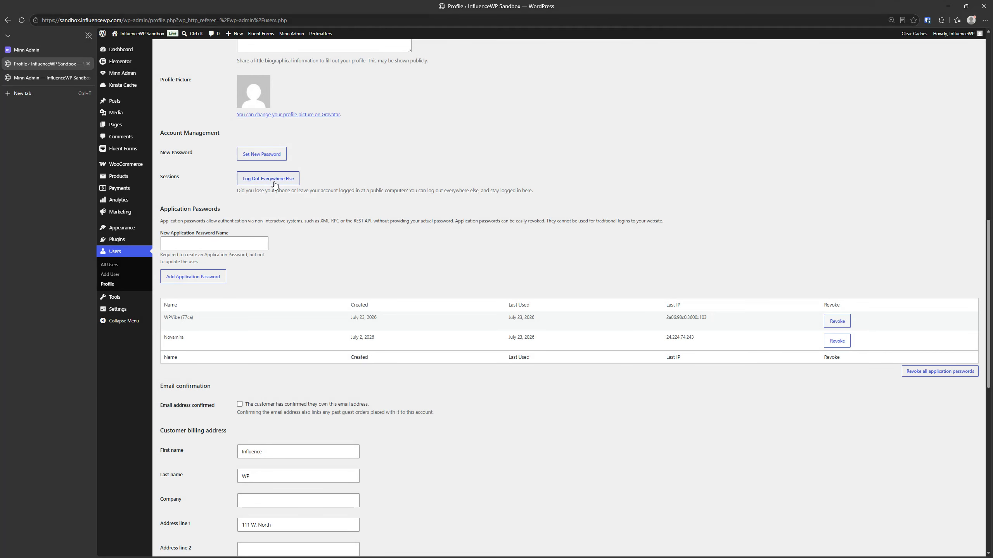
scroll(288, 233, "down", 10)
scroll(291, 237, "up", 20)
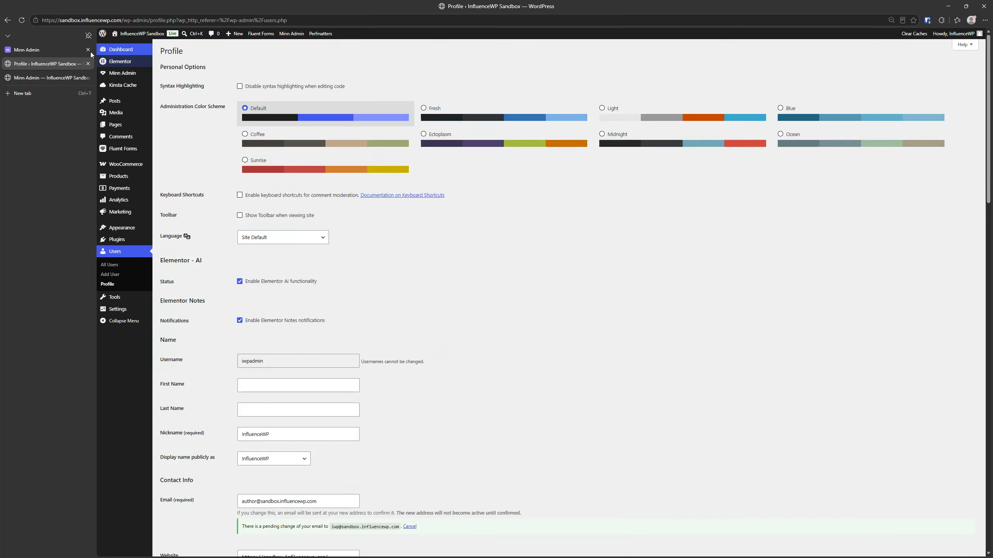
Step: Return to the administrator's Minn Admin profile, review the sign-out and theme options, and set the color scheme to blue
left_click(61, 78)
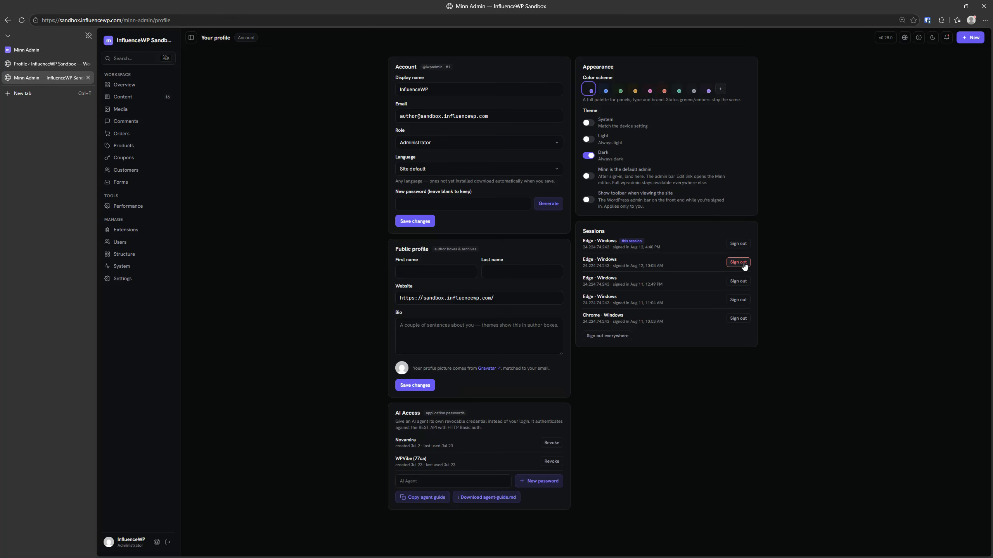
key("ctrl")
key("ctrl")
left_click(618, 337)
left_click(592, 125)
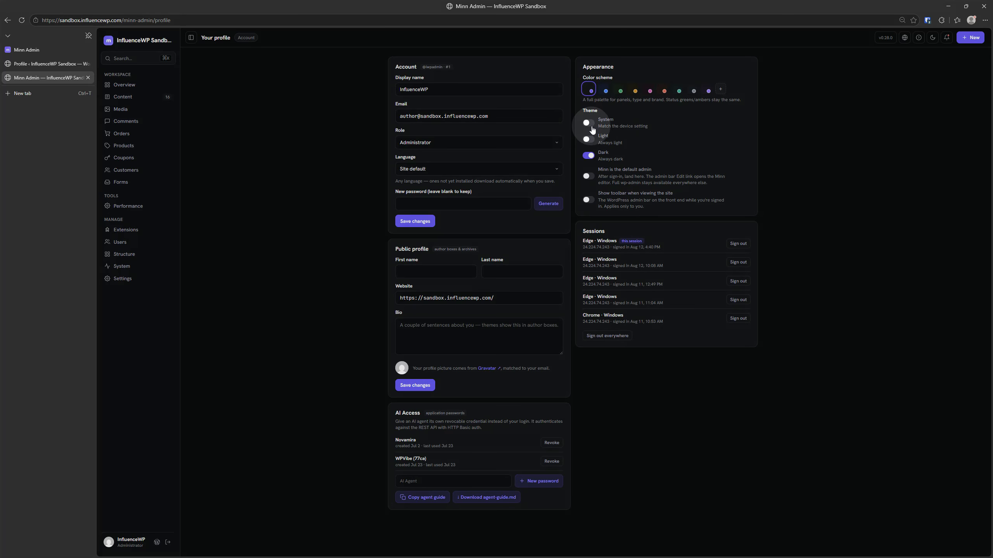
left_click(605, 93)
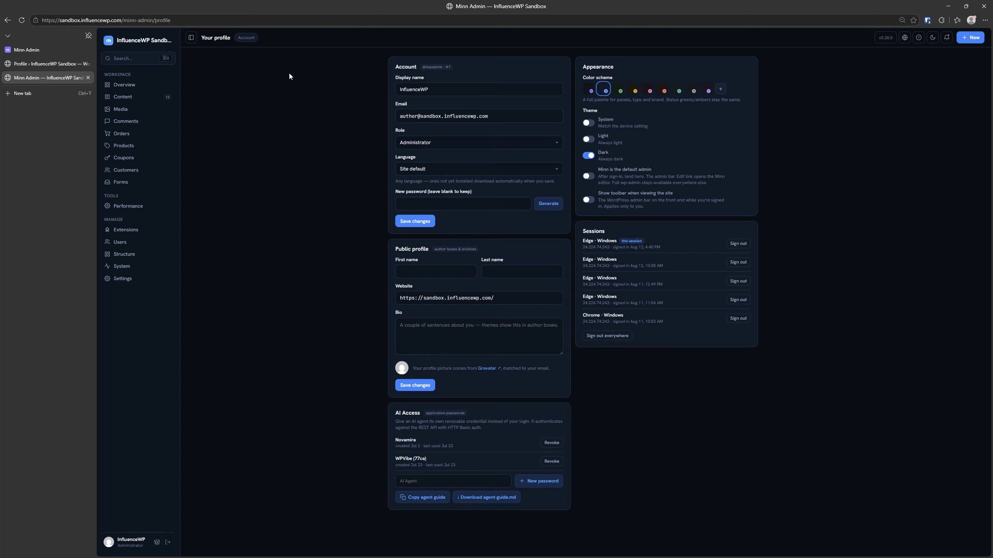
Step: From the Users list, explore the author account's color scheme and default-admin options, and return to the administrator's profile
left_click(7, 20)
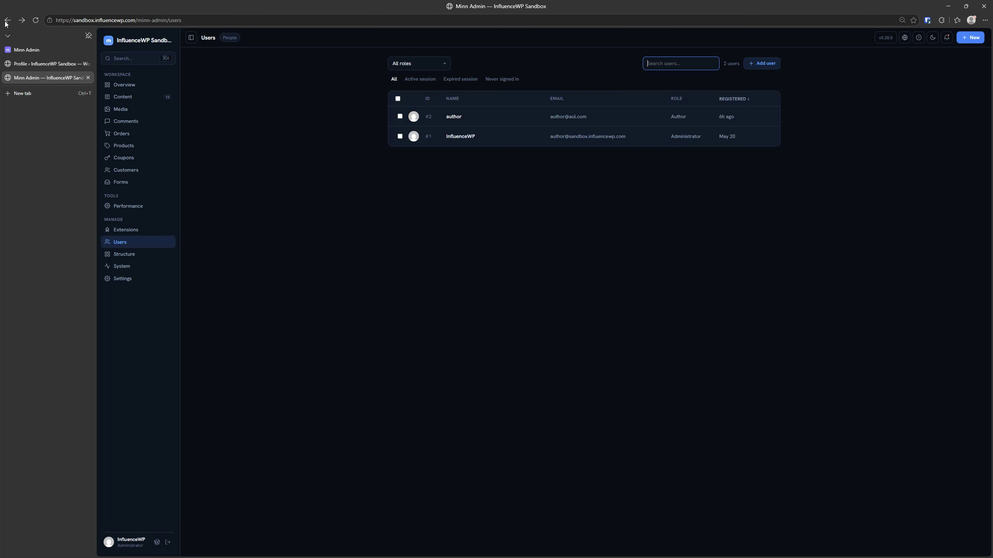
left_click(453, 118)
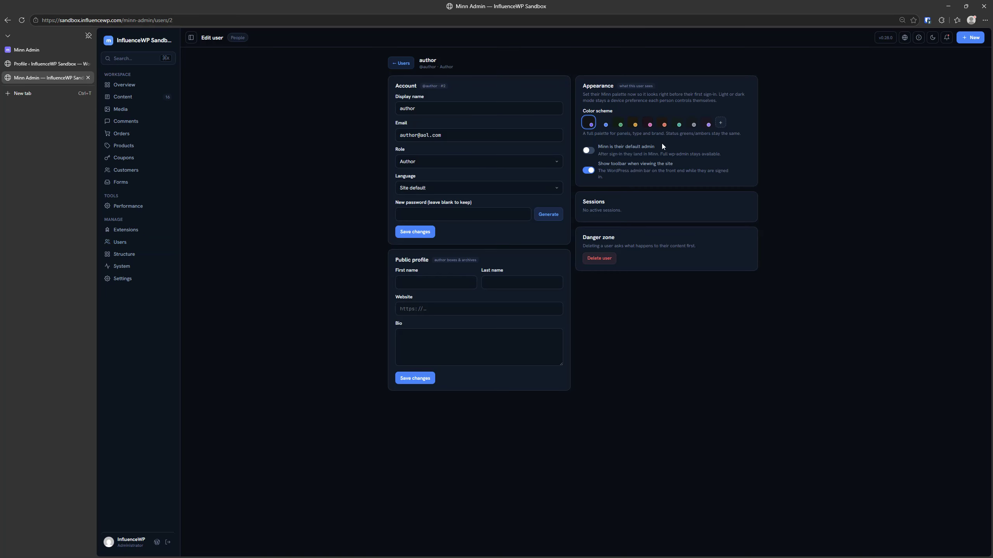
left_click(622, 125)
left_click(609, 150)
left_click(588, 152)
left_click(589, 156)
left_click(605, 128)
left_click(394, 64)
left_click(469, 139)
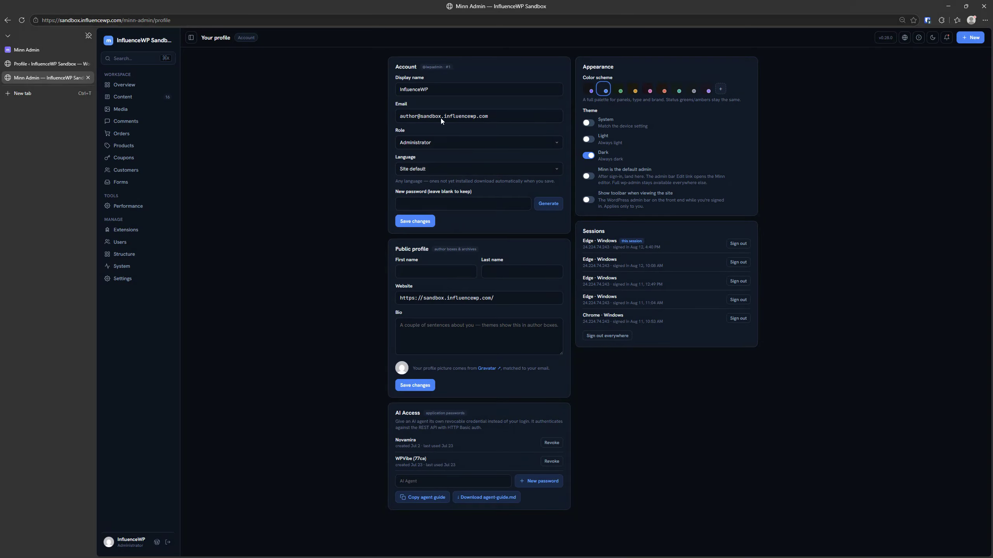
Step: Go to Structure and view the settings of the Posts, Pages, Floating Elements and Products post types
left_click(126, 255)
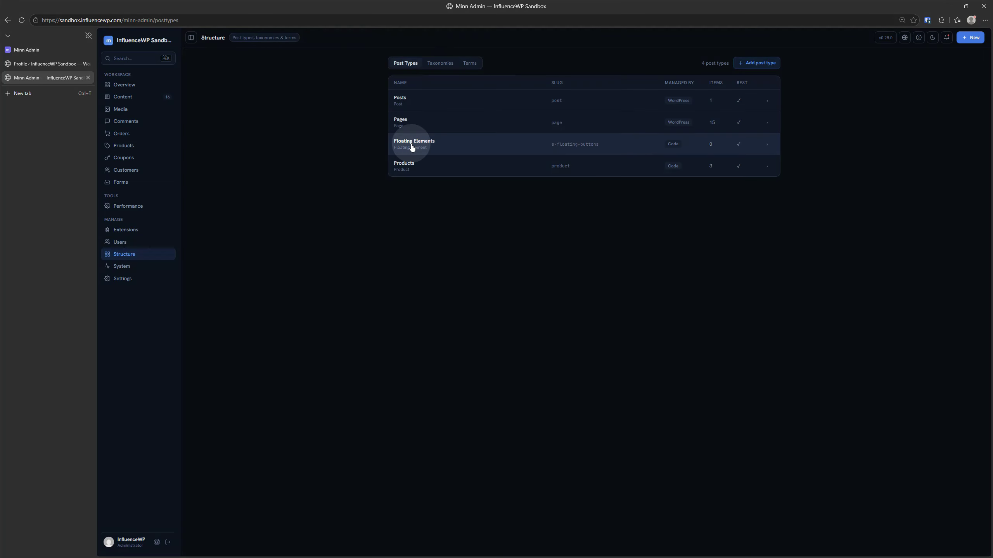
left_click(405, 100)
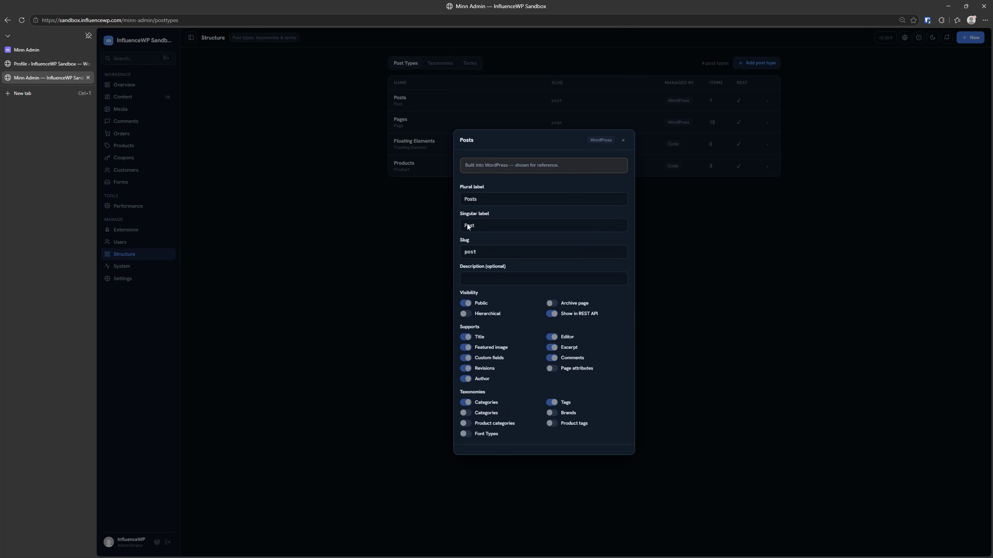
left_click(395, 194)
left_click(404, 131)
left_click(424, 167)
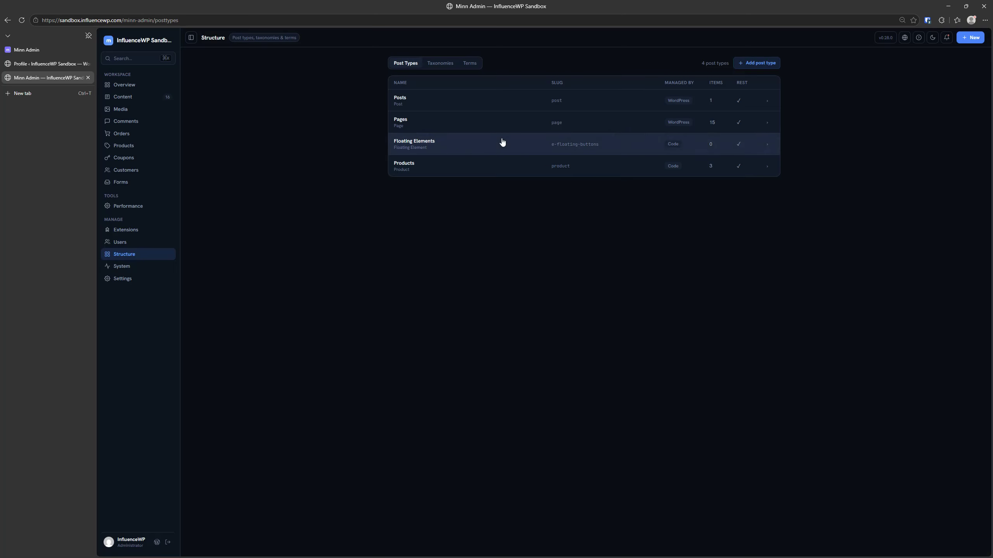
left_click(428, 150)
left_click(406, 298)
left_click(412, 174)
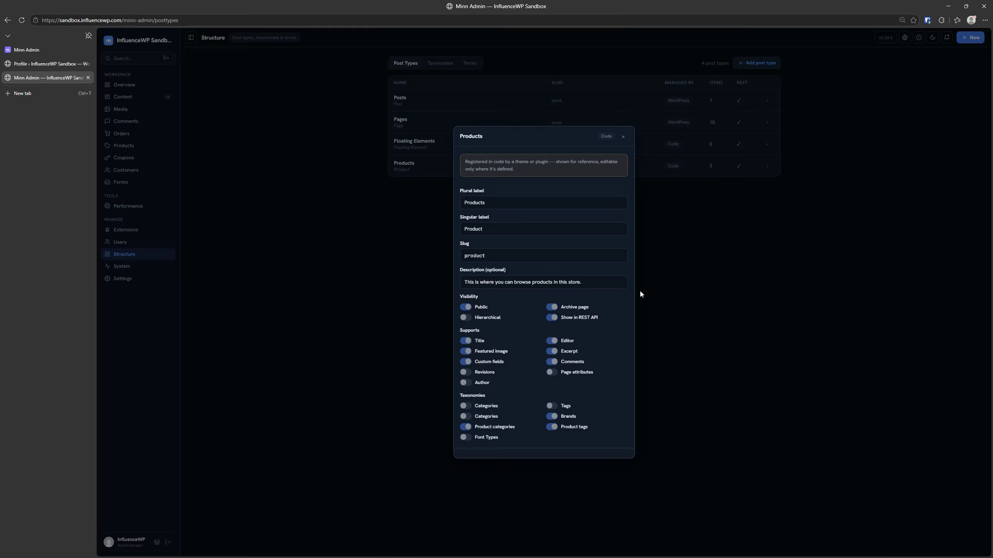
left_click(368, 340)
Step: View the taxonomies and terms with their Add taxonomy and Add category forms, and return to the post types
left_click(442, 63)
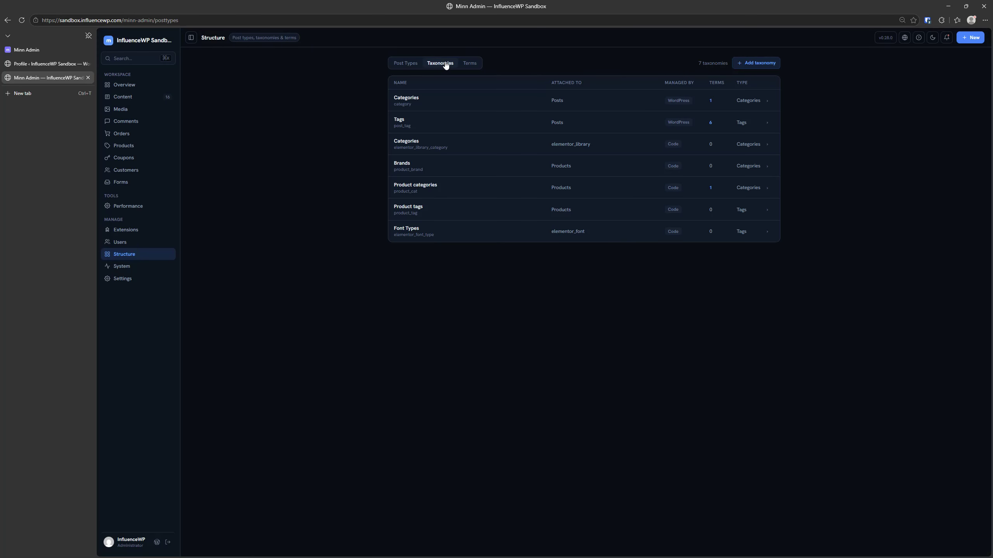
left_click(751, 65)
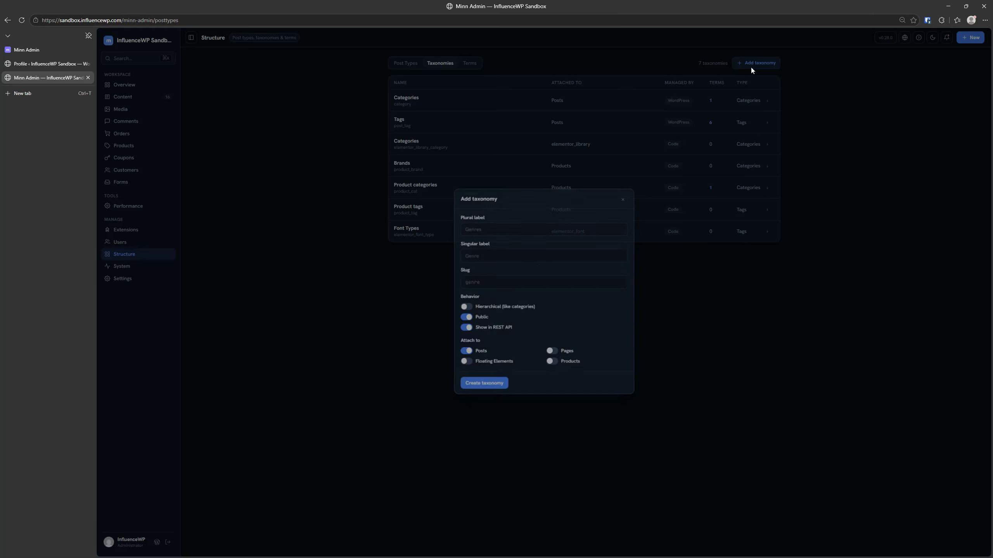
left_click(367, 296)
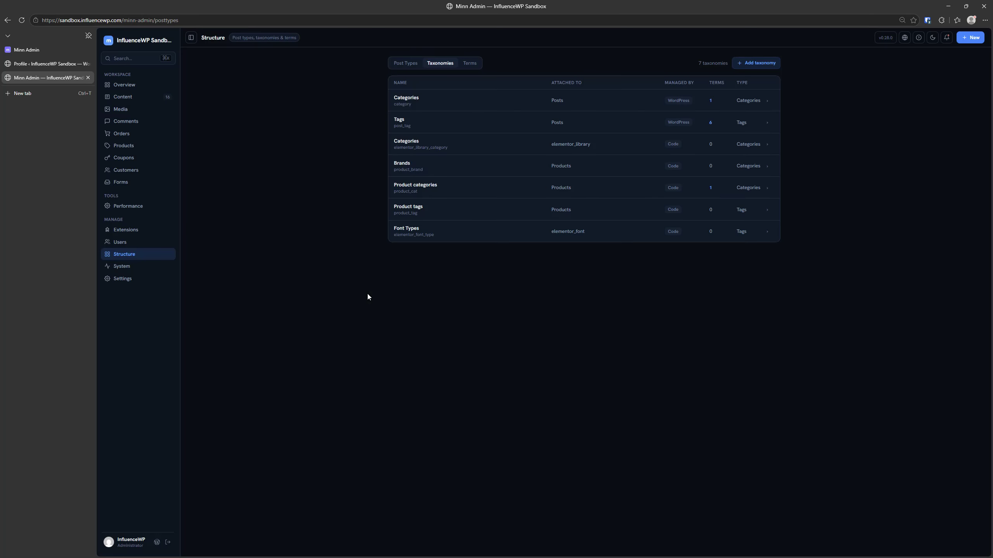
left_click(469, 64)
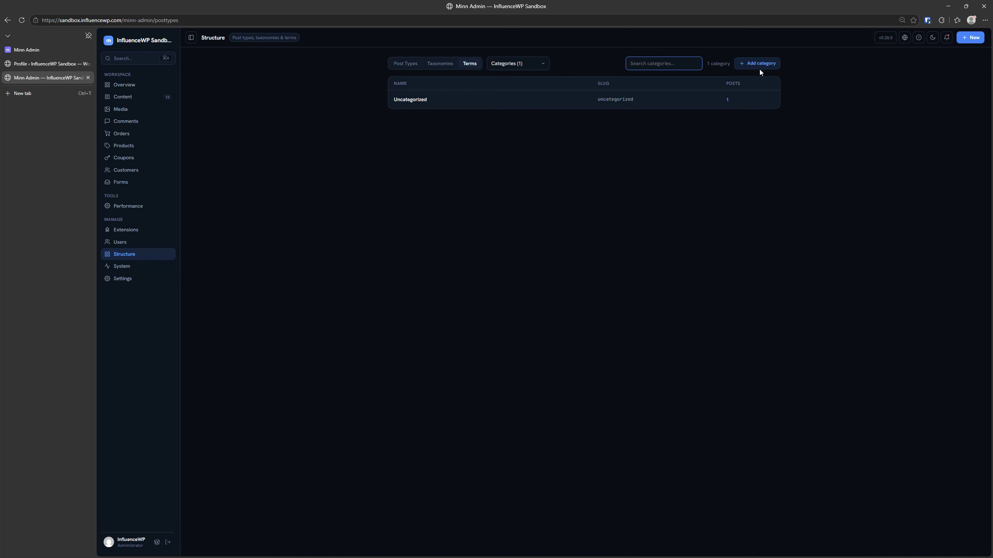
left_click(764, 67)
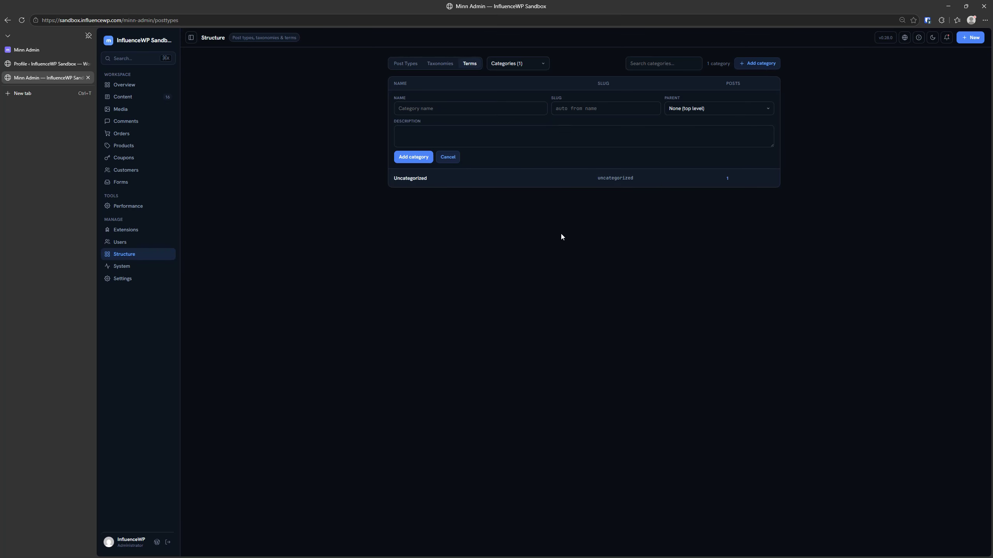
left_click(438, 63)
left_click(406, 62)
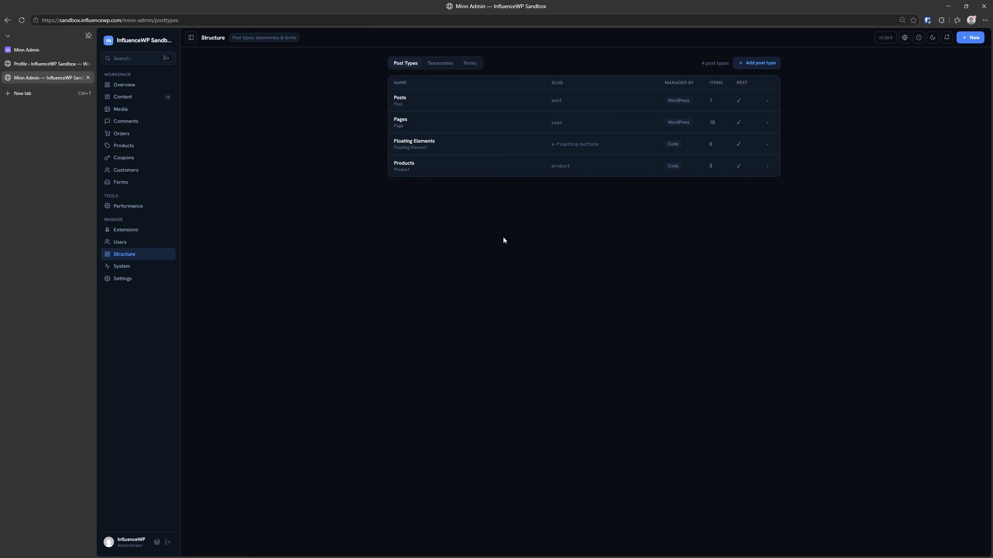
Step: Start a new post type and set its plural label to Recipes
left_click(760, 64)
left_click(513, 180)
type("Reci")
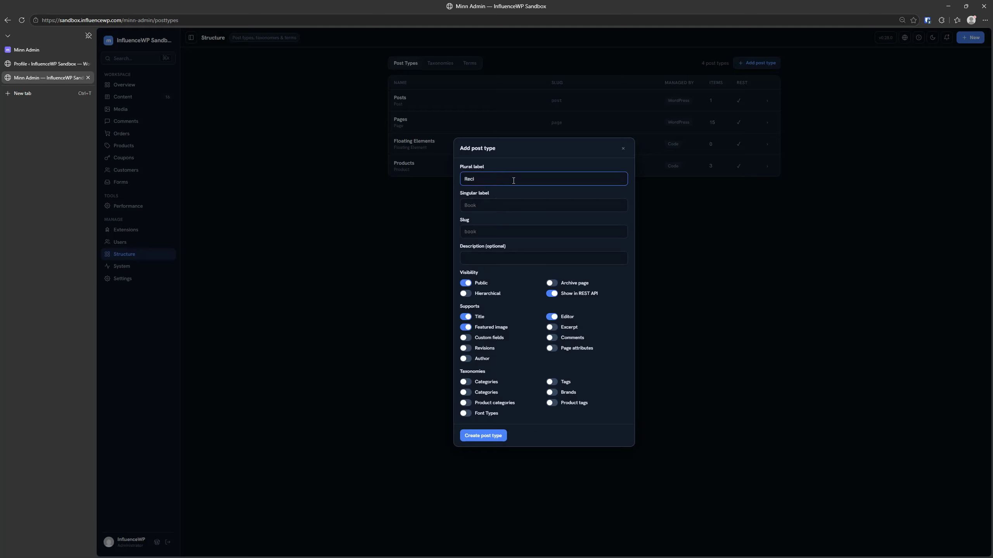
double_click(511, 181)
type("s")
key("BackSpace")
type("rec")
key("BackSpace")
key("BackSpace")
key("BackSpace")
type("Recipes")
Step: Set the new post type's singular label to Recipe and its slug to recipes
double_click(513, 179)
key("ctrl+c")
left_click(481, 205)
key("ctrl+v")
key("BackSpace")
left_click(495, 232)
key("ctrl+v")
type("s")
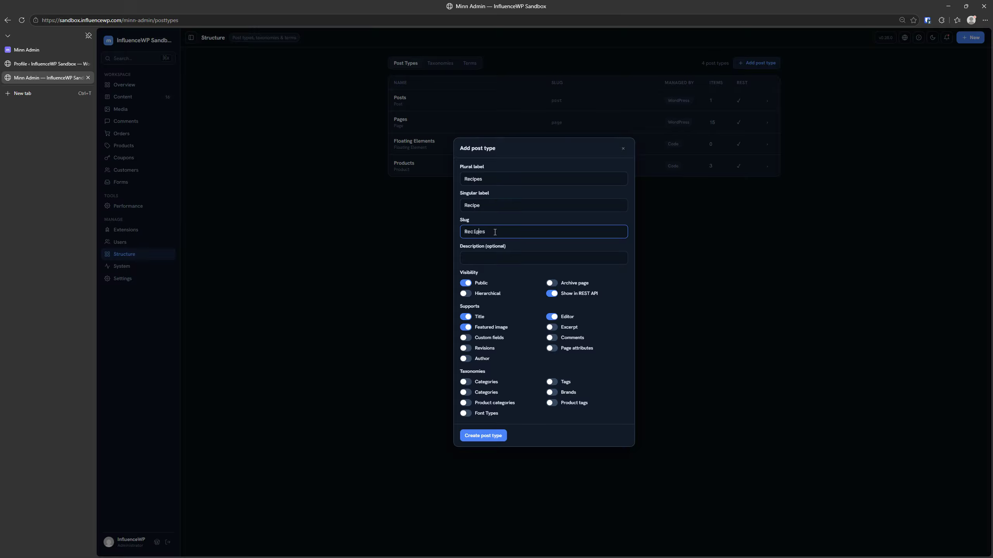
key("BackSpace")
type("r")
Step: Create the post type without a description, and open and close its entry in the post type list
left_click(507, 258)
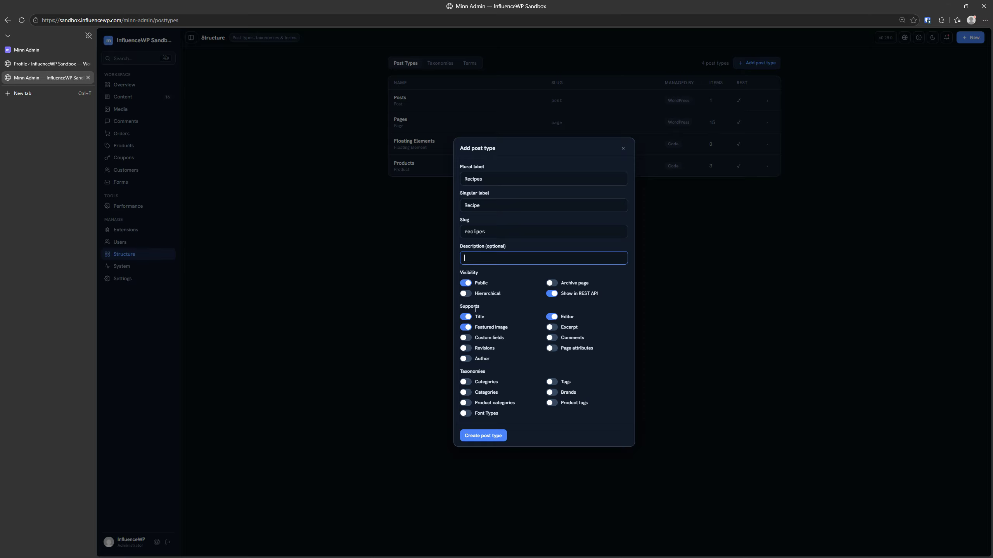
left_click(495, 438)
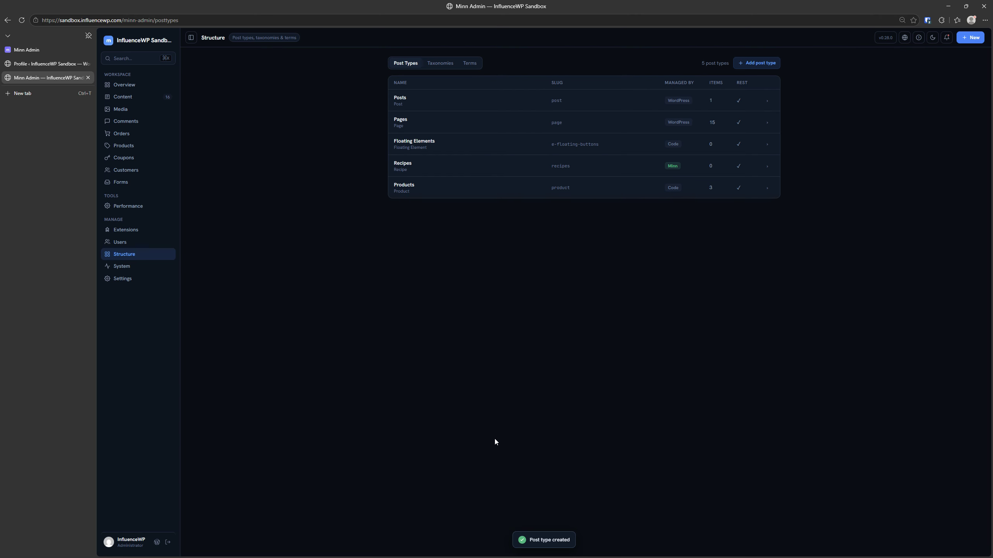
left_click(456, 172)
left_click(346, 319)
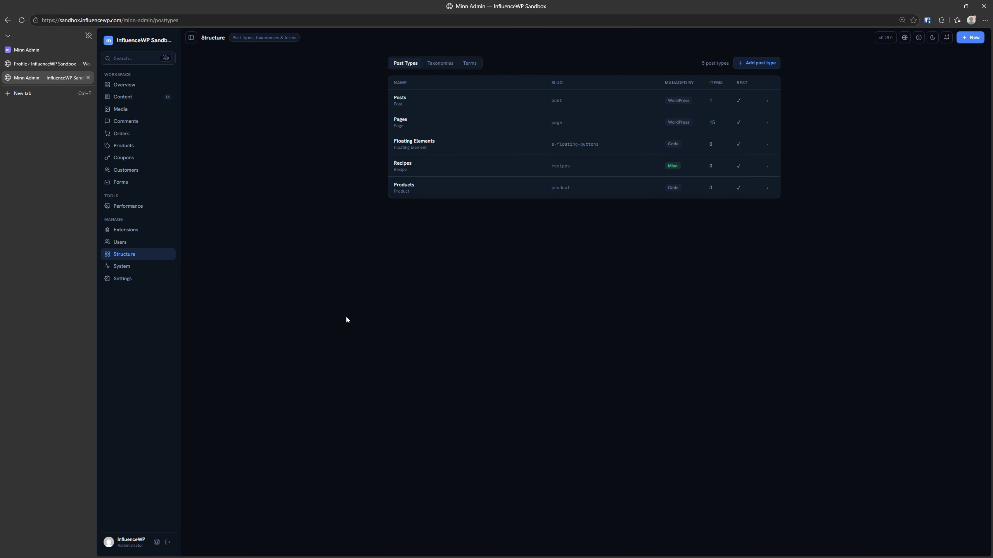
Step: Go to the System page and look through its health checks, debug tools, and WordPress, PHP, database and server details
left_click(133, 268)
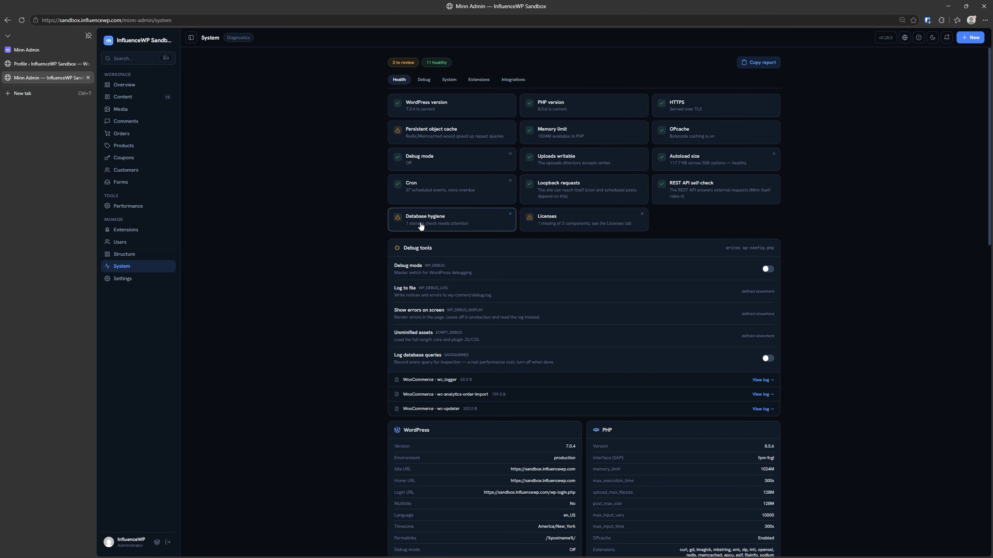
scroll(352, 324, "down", 8)
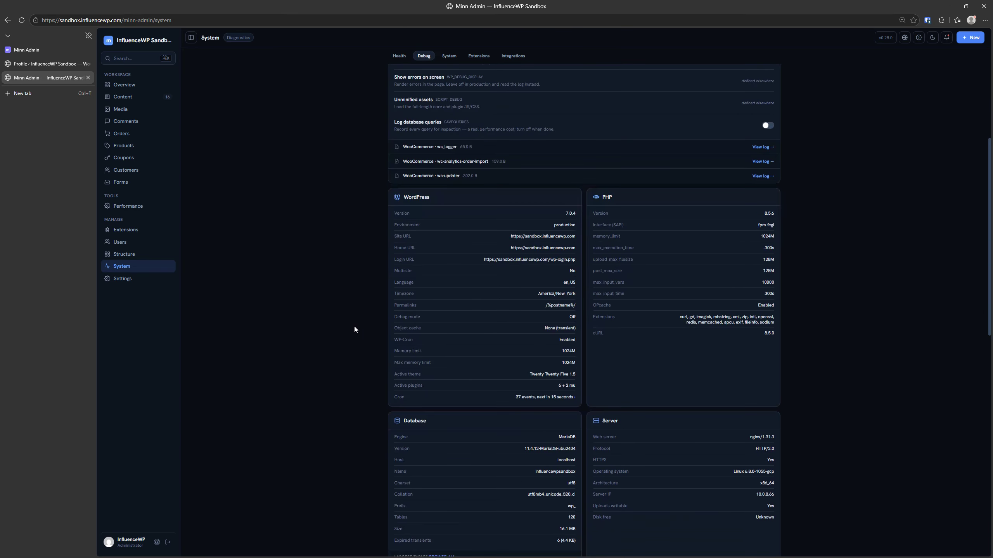
scroll(355, 328, "up", 2)
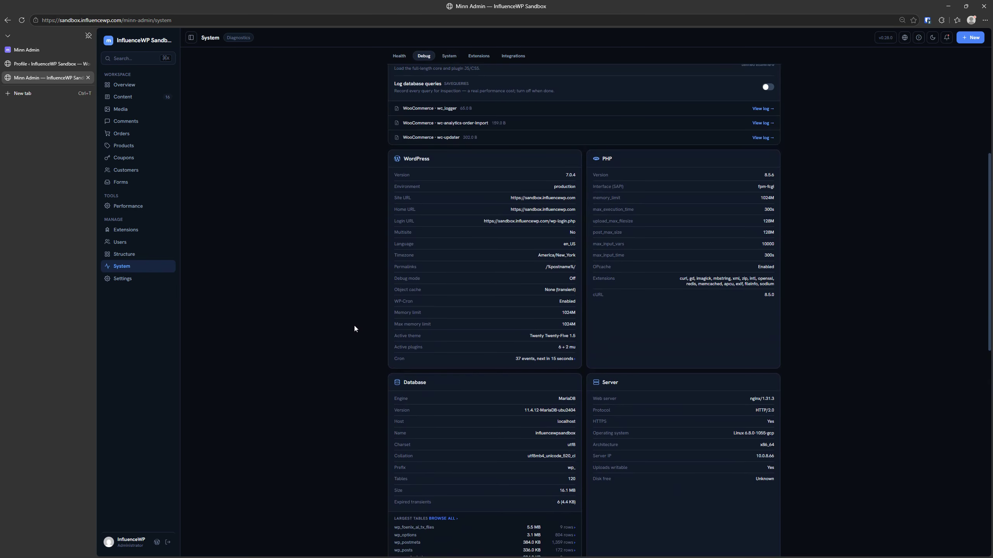
scroll(357, 327, "up", 3)
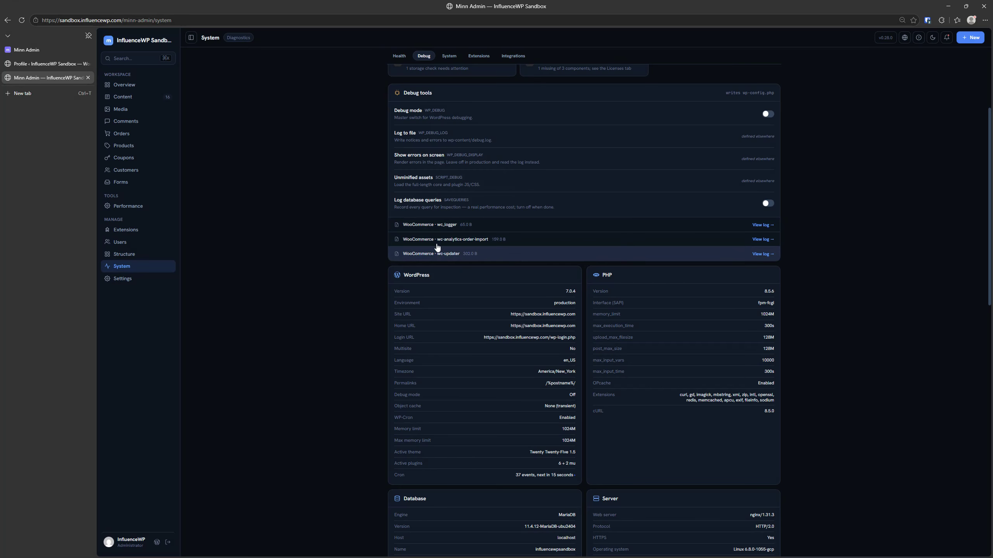
scroll(320, 234, "up", 1)
scroll(321, 235, "up", 2)
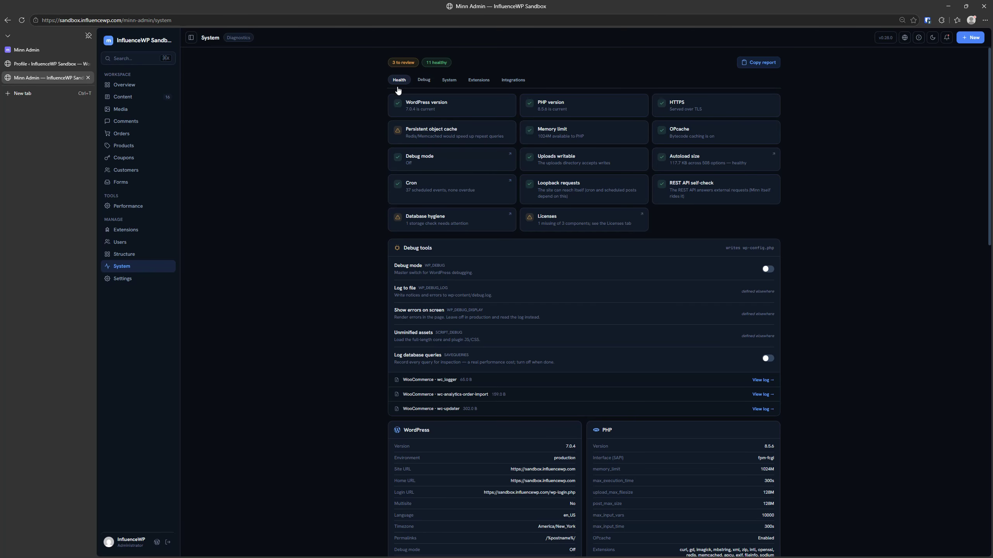
Step: Open the Database hygiene check and copy the command that adds the post meta lookup index
left_click(431, 222)
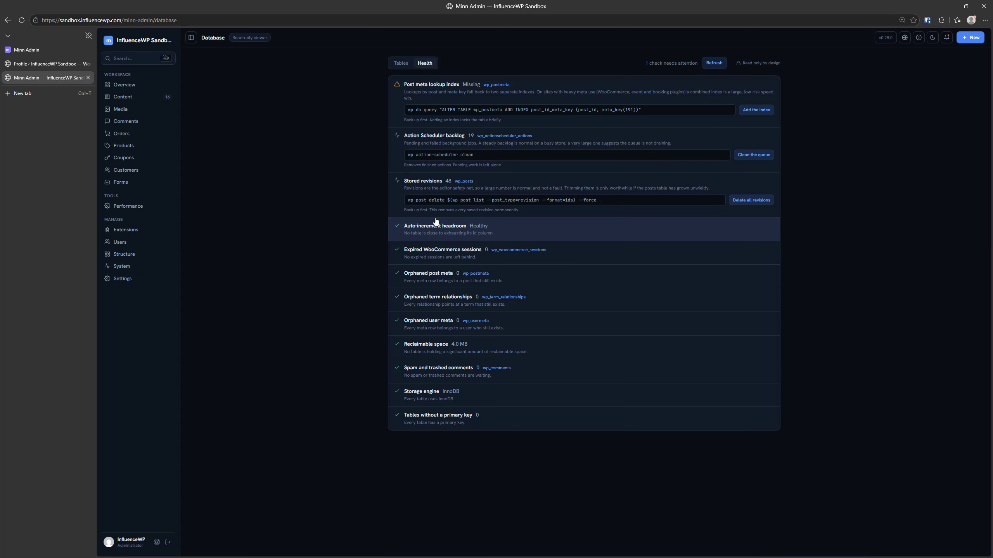
left_click(752, 112)
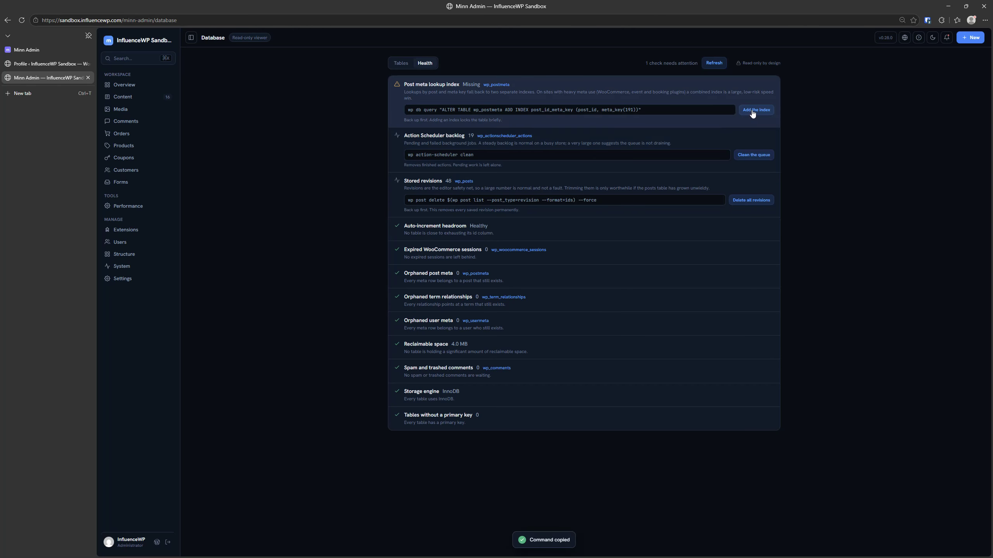
left_click(419, 108)
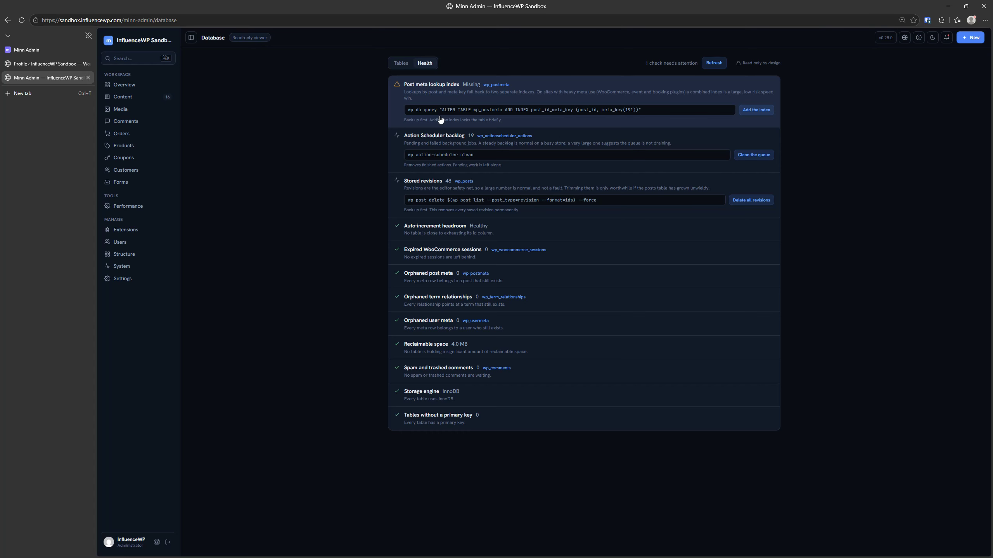
Step: View the database tables, sorting them by estimated rows and by size
left_click(401, 63)
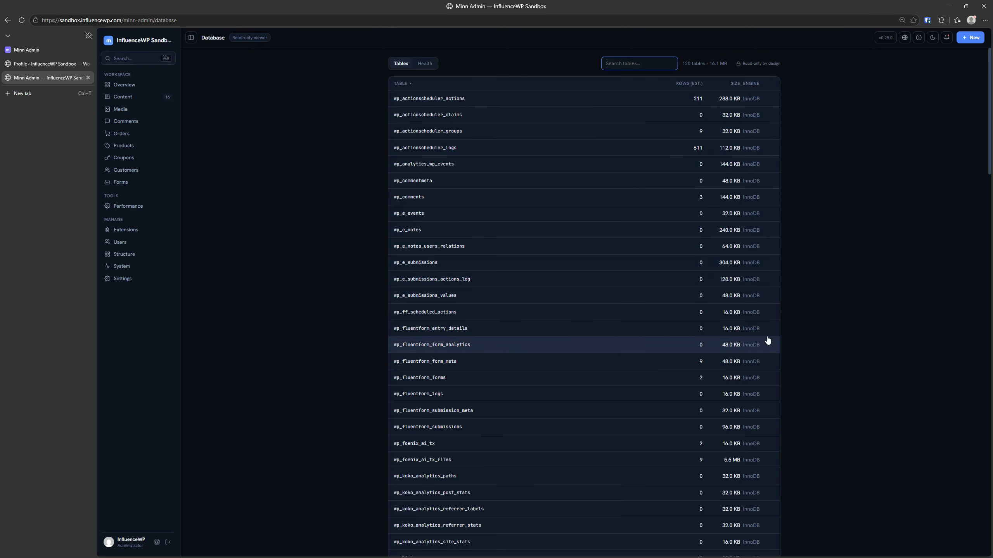
scroll(551, 328, "down", 8)
scroll(552, 306, "up", 8)
left_click(685, 84)
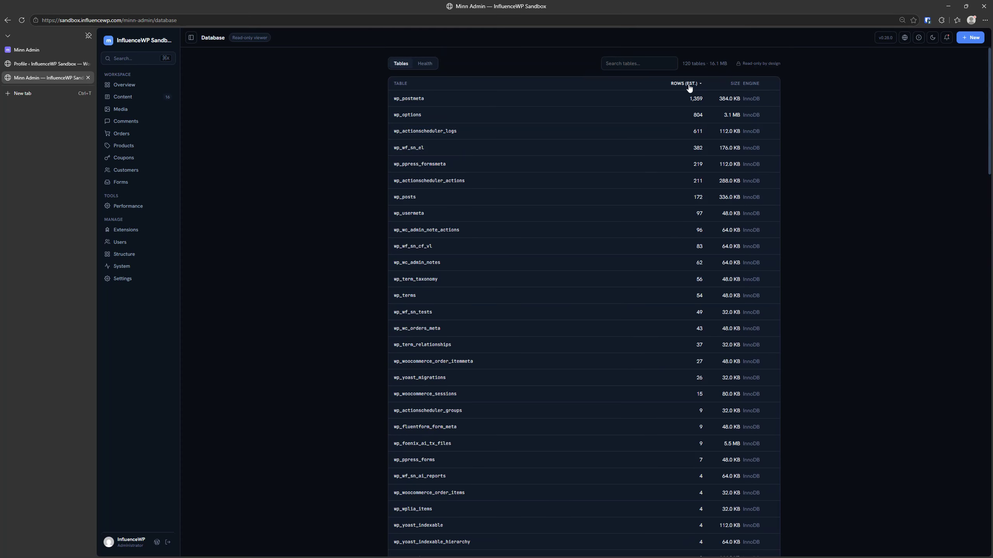
left_click(737, 84)
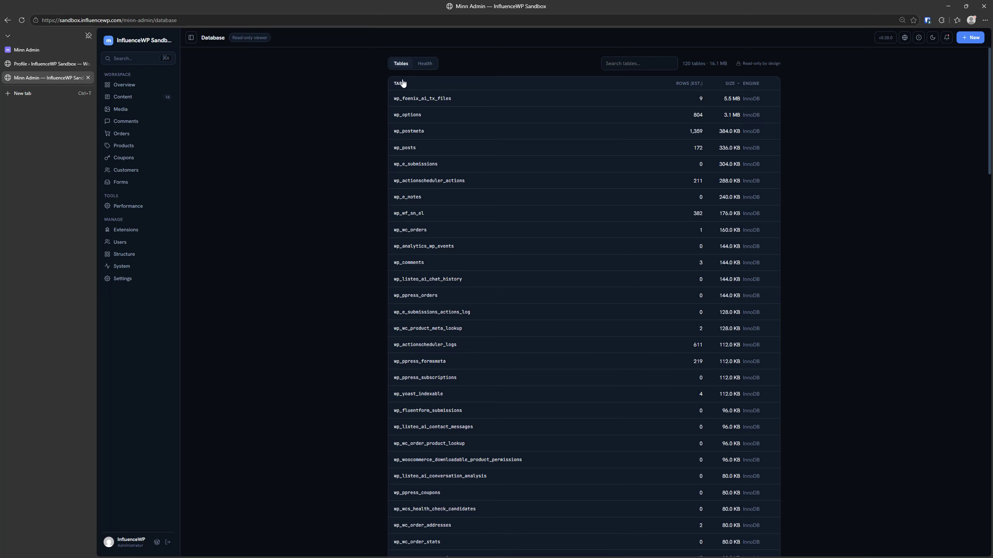
Step: Go back through the database health checks to the System page and view its Debug tools section
left_click(416, 66)
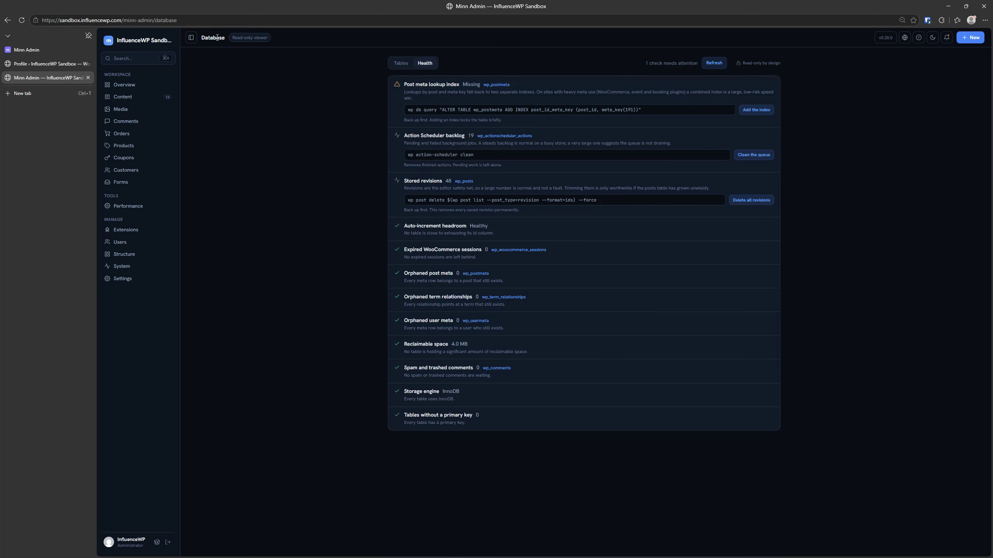
left_click(7, 19)
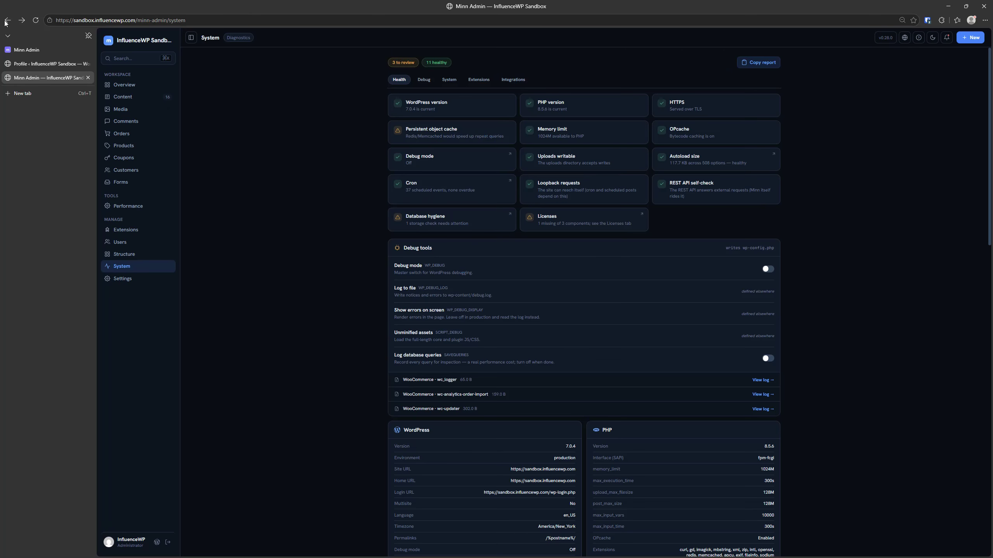
left_click(418, 80)
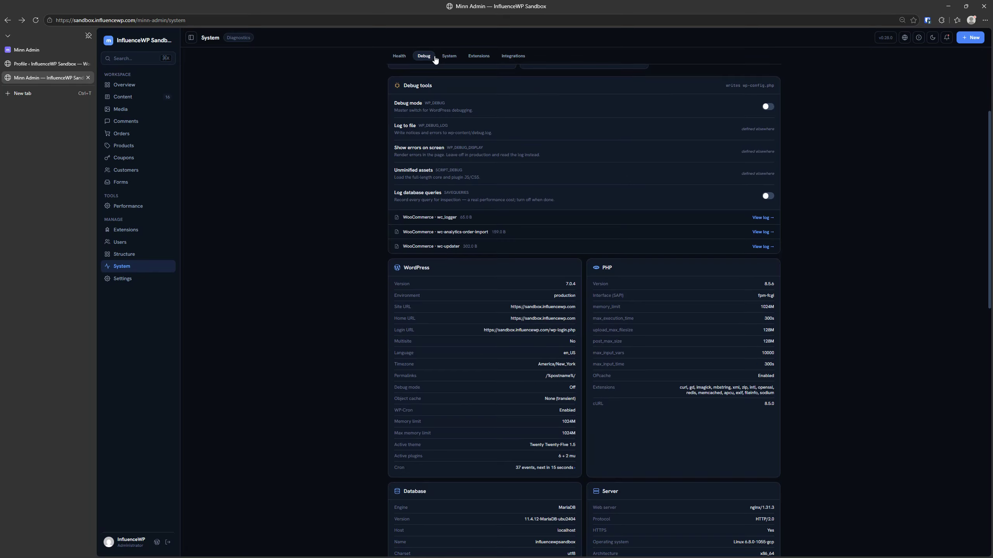
Step: View the System, Extensions and Integrations sections of the System page
left_click(445, 57)
left_click(478, 56)
left_click(512, 57)
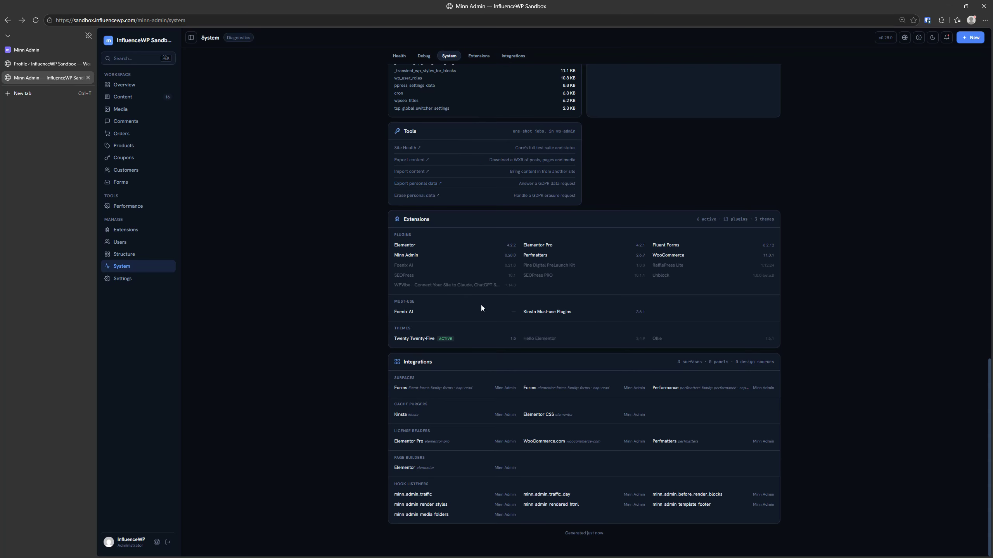
Step: Switch to the standard WordPress dashboard and open the Info view of Site Health
left_click(45, 64)
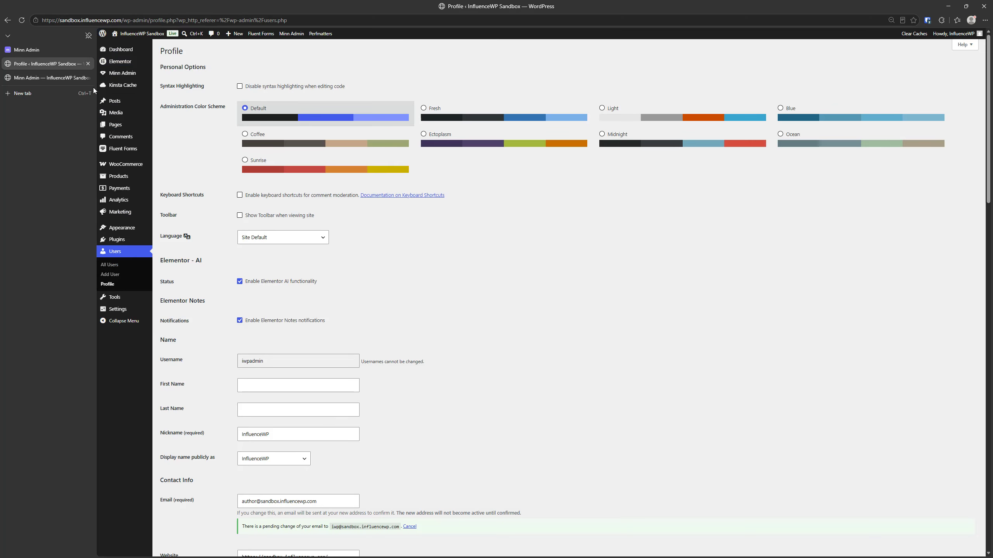
mouse_move(148, 301)
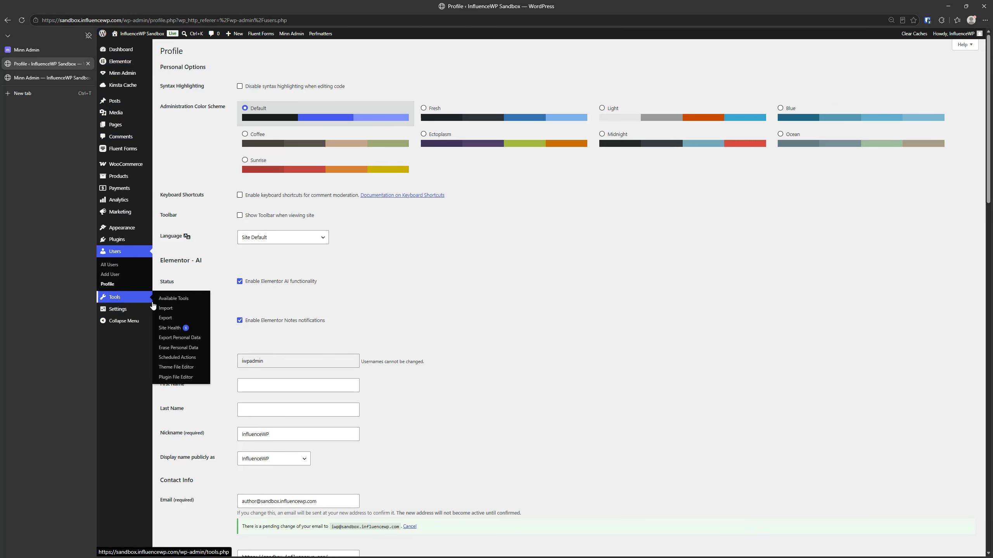
left_click(173, 327)
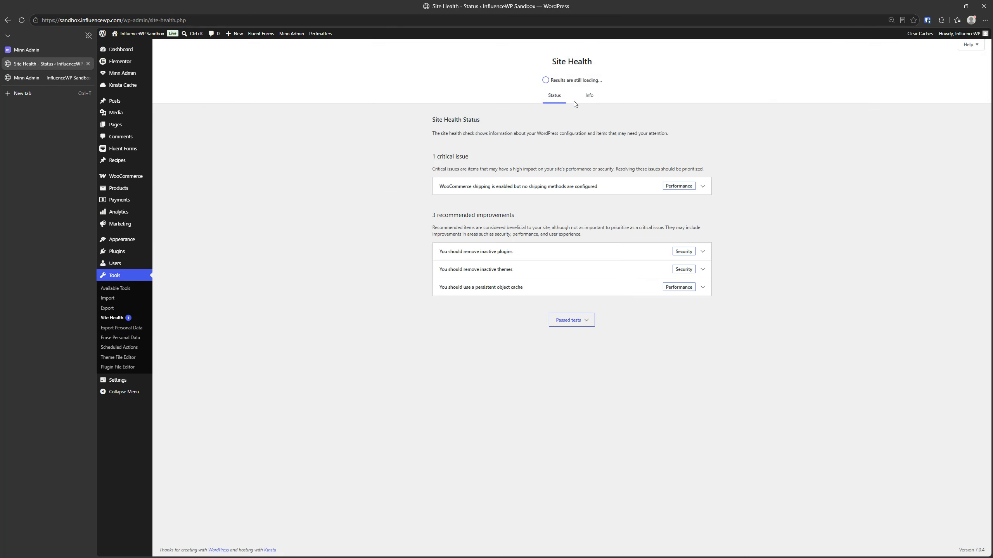
left_click(588, 101)
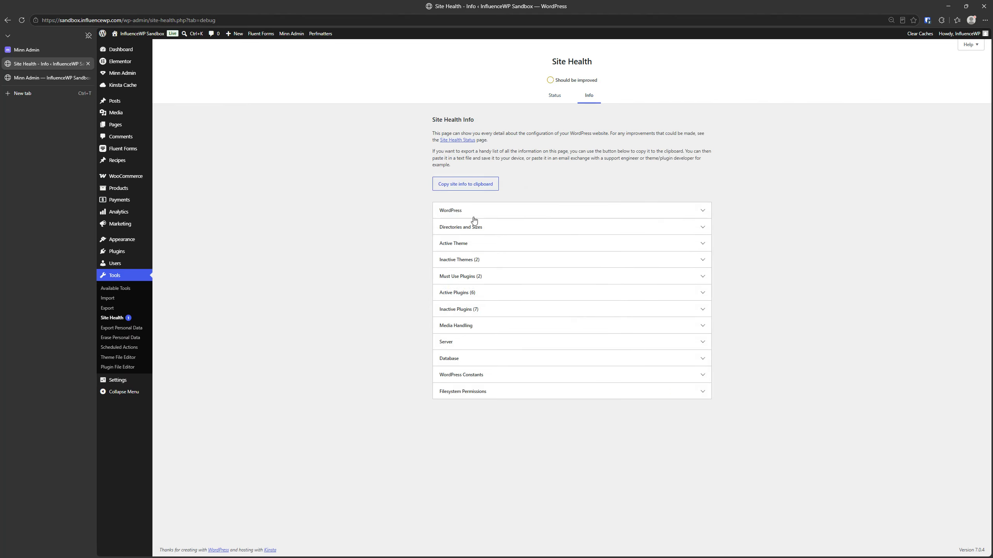
Step: Examine the Database and Server details in the Site Health info, collapsing the Server section when finished
left_click(490, 359)
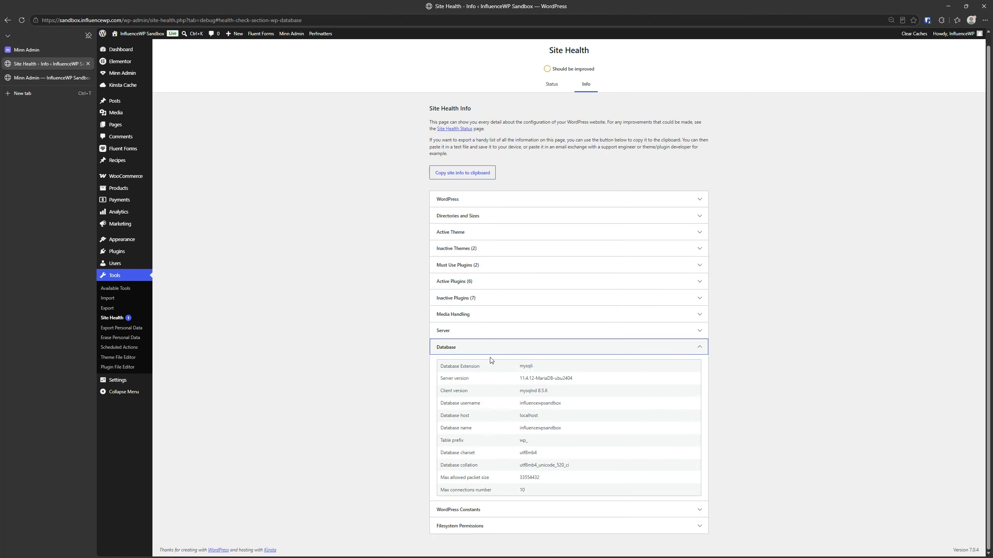
left_click(482, 331)
scroll(481, 332, "up", 7)
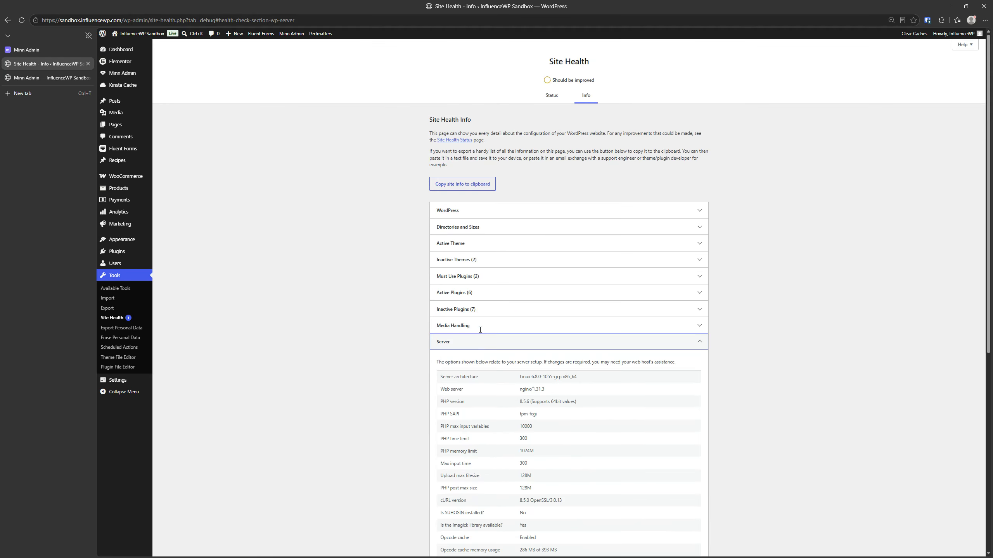
left_click(483, 341)
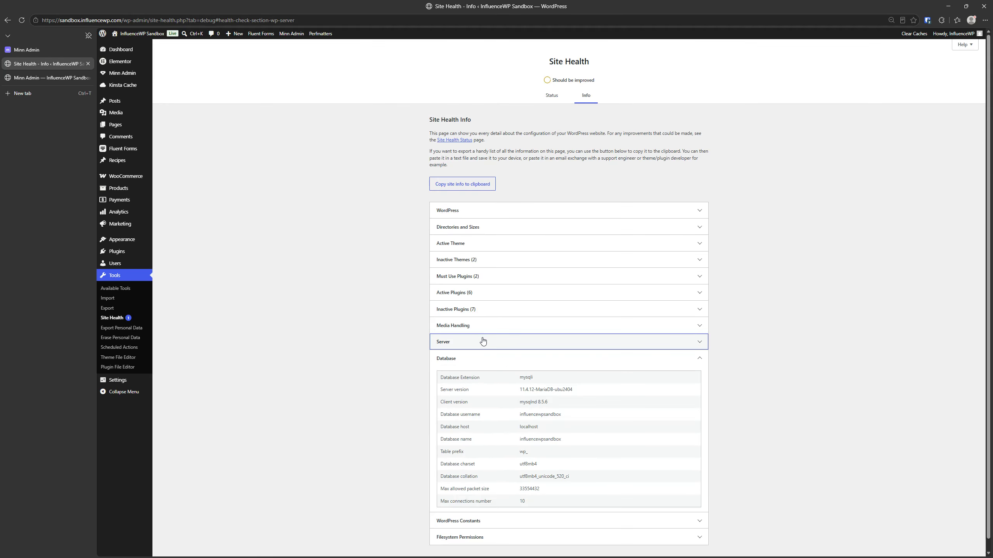
scroll(487, 335, "down", 2)
scroll(487, 335, "up", 2)
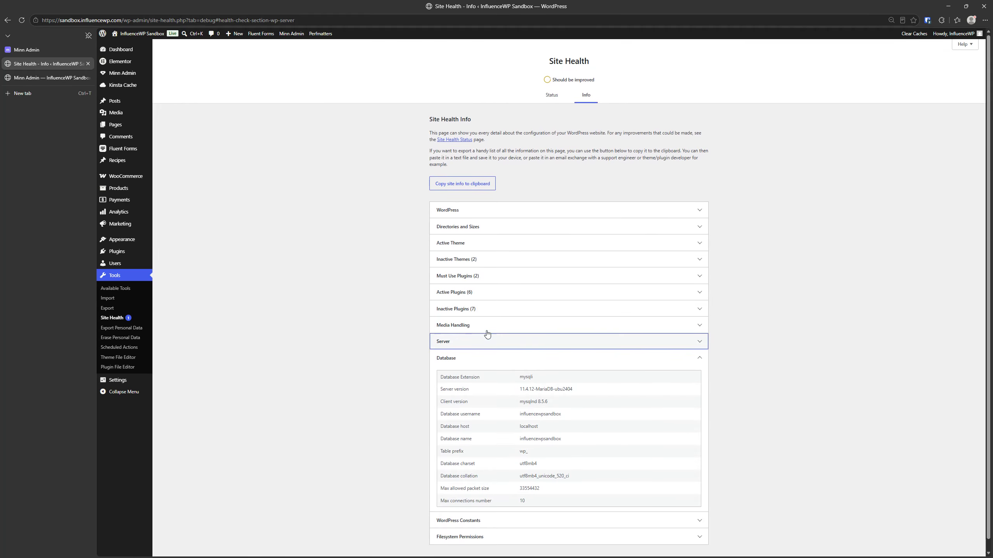
scroll(342, 388, "down", 1)
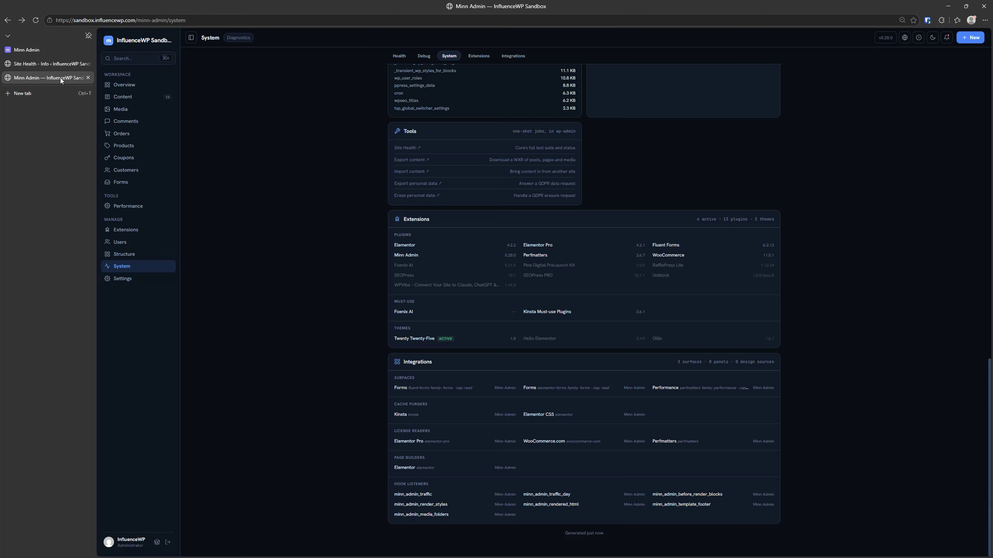
Step: Return to the Minn Admin System page and review its debug, WordPress, PHP, database and server details
left_click(63, 79)
scroll(311, 327, "up", 8)
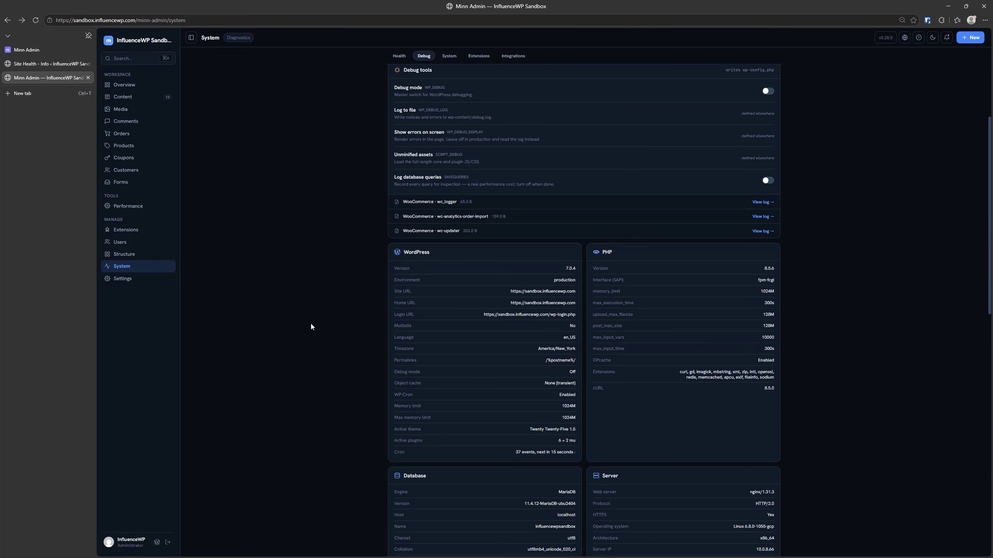
scroll(311, 325, "up", 5)
scroll(323, 326, "down", 10)
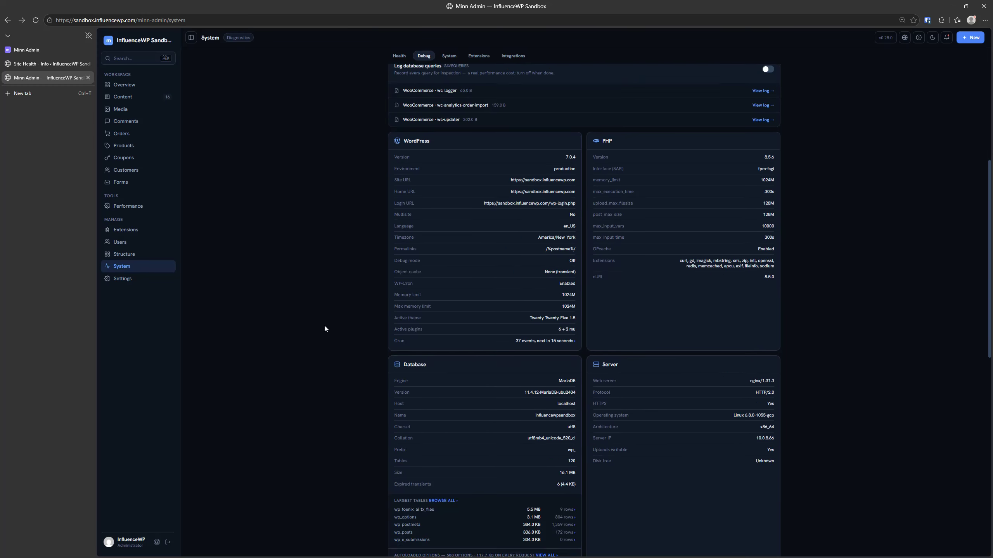
scroll(324, 327, "down", 5)
scroll(325, 327, "up", 15)
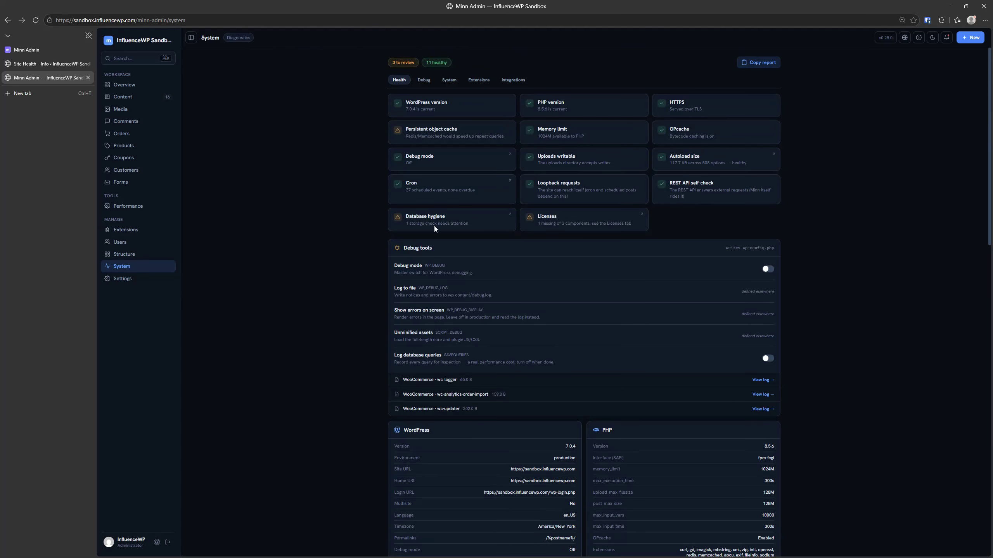
Step: Copy the system report and paste it into the body of a new page titled "Report"
left_click(759, 64)
left_click(131, 98)
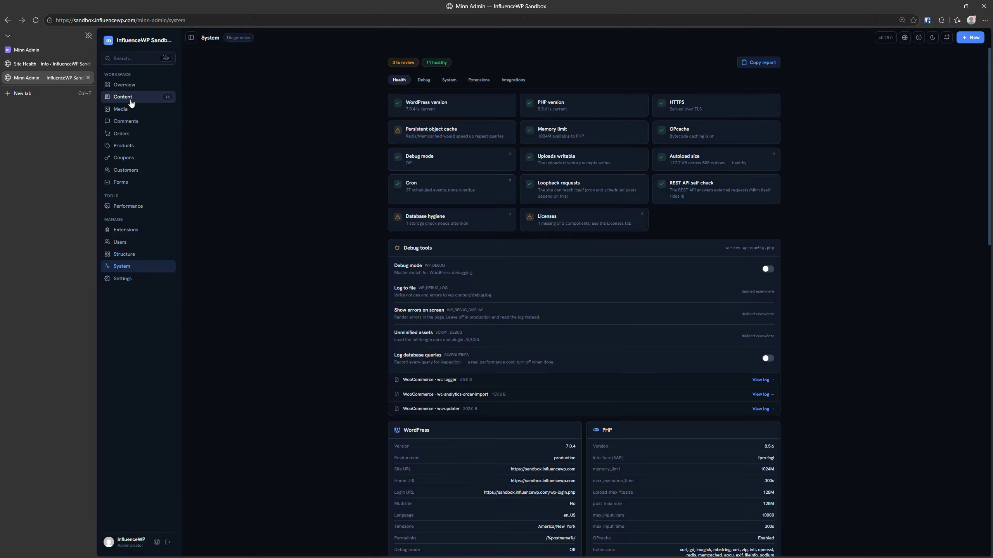
left_click(433, 65)
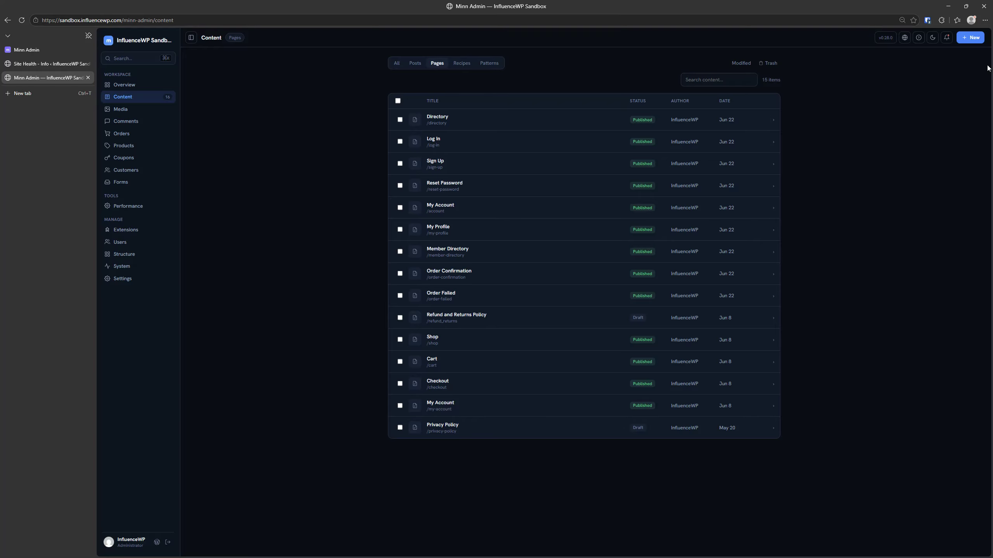
left_click(967, 39)
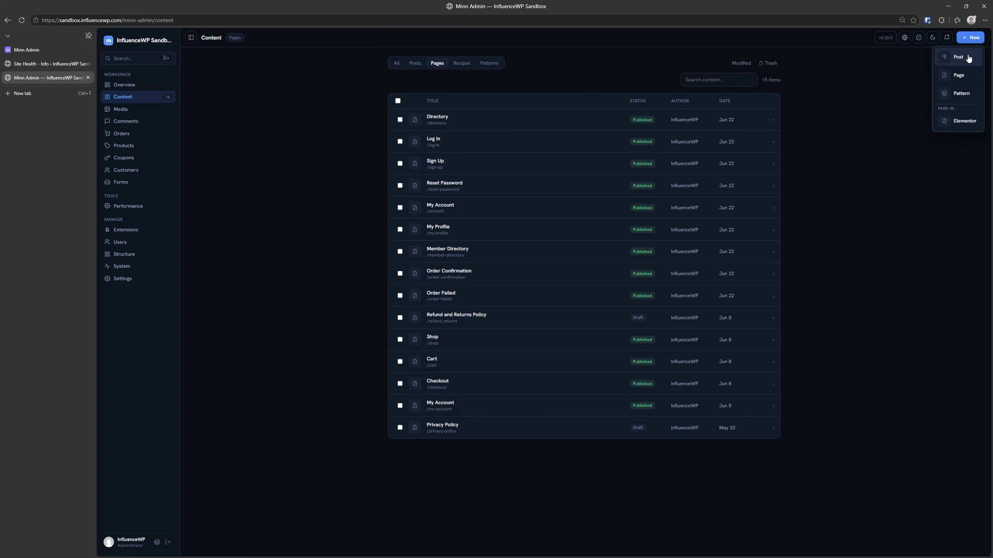
left_click(965, 72)
type("Reports")
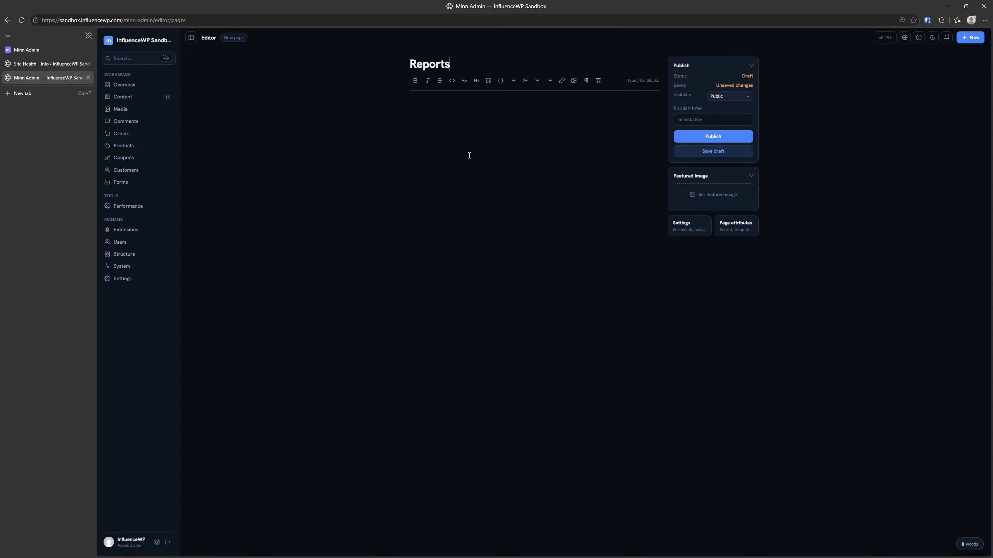
key("BackSpace")
left_click(499, 146)
key("ctrl+v")
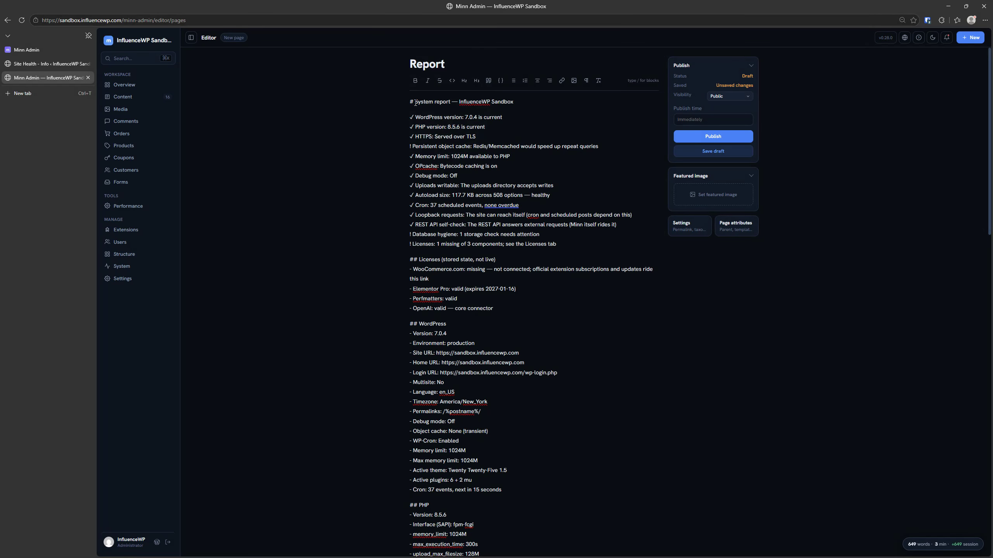
Step: Remove the leading # from the "System report — InfluenceWP Sandbox" line and format it as a level 2 heading
key("BackSpace")
key("BackSpace")
triple_click(443, 100)
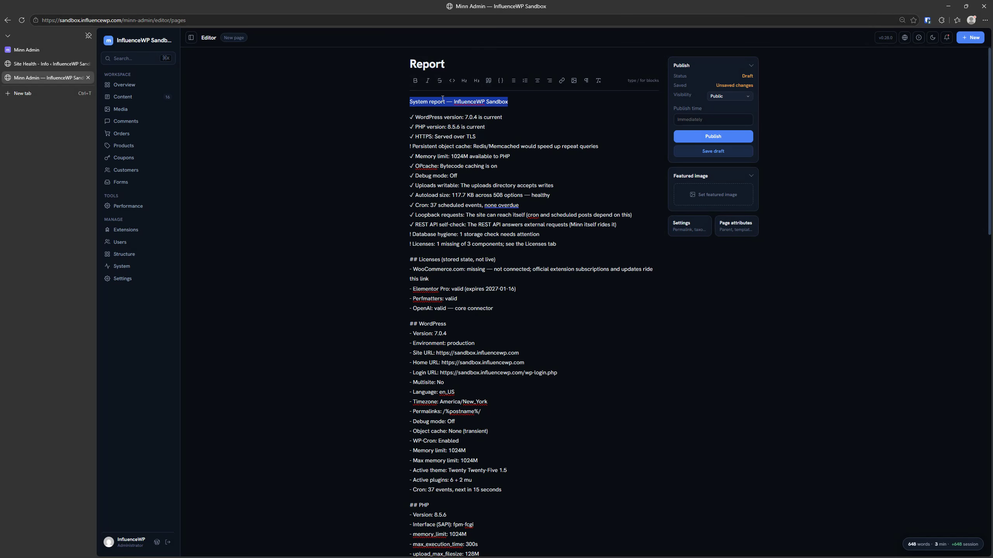
left_click(464, 81)
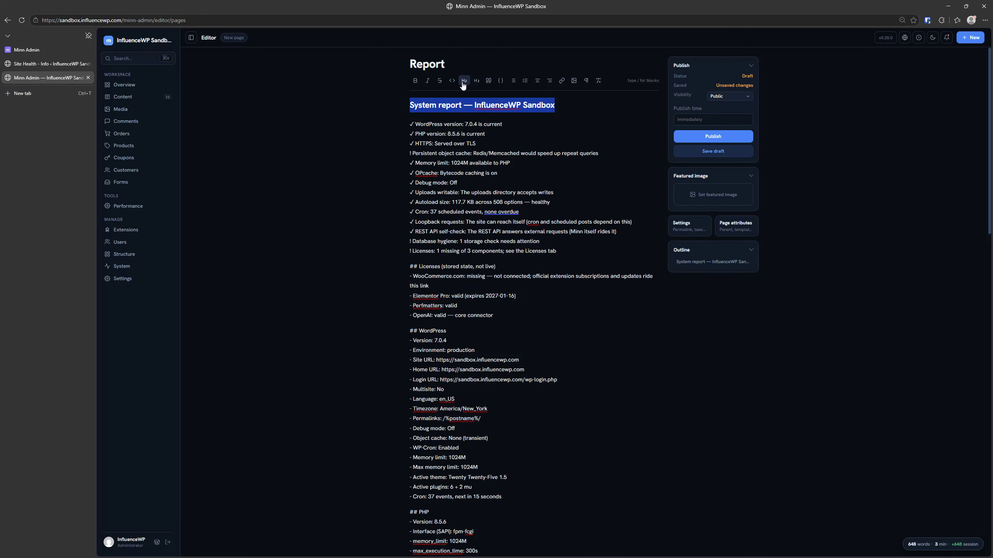
left_click(360, 127)
Step: Remove the ## marks from the "Licenses (stored state, not live)" line and format it as a level 2 heading
left_click(420, 266)
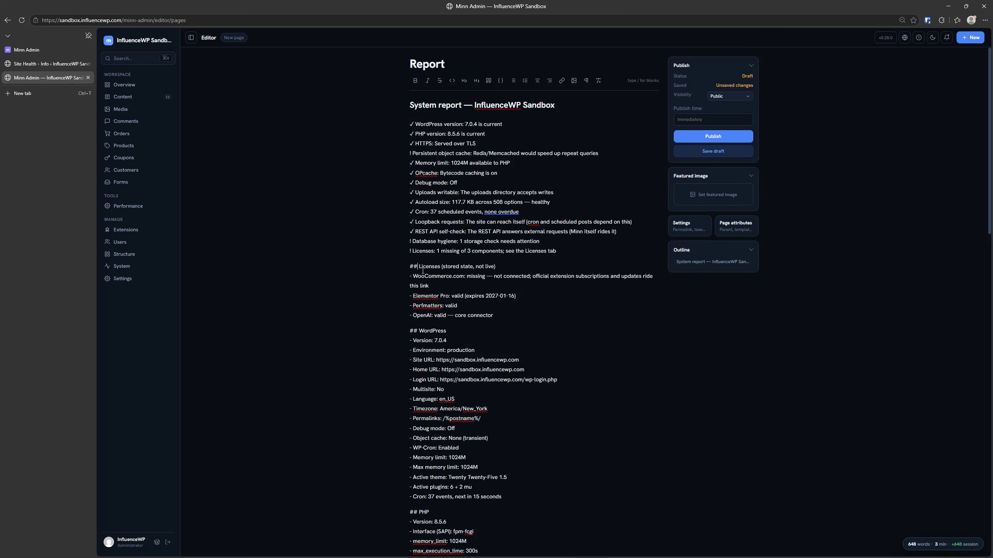
key("BackSpace")
key("BackSpace")
key("BackSpace")
triple_click(451, 266)
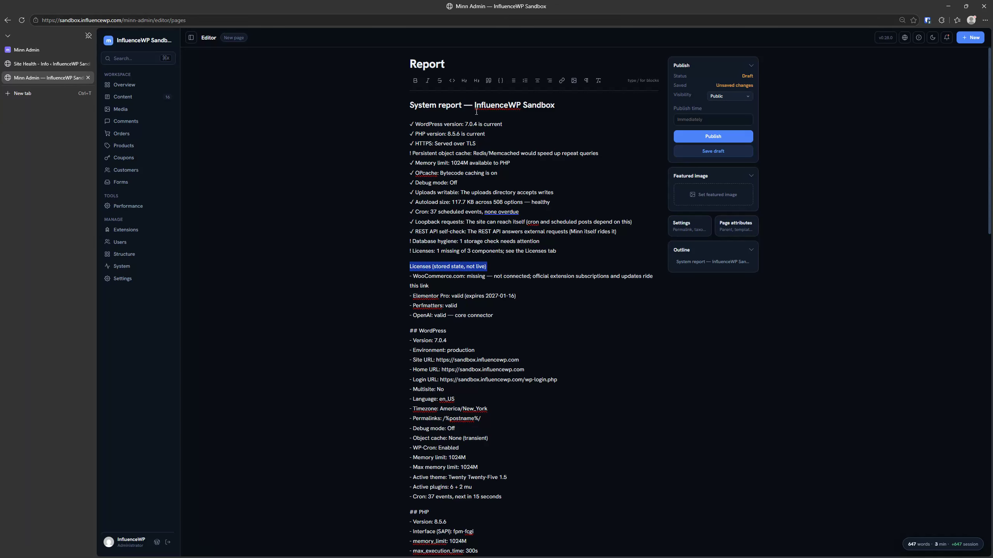
left_click(463, 81)
left_click(371, 249)
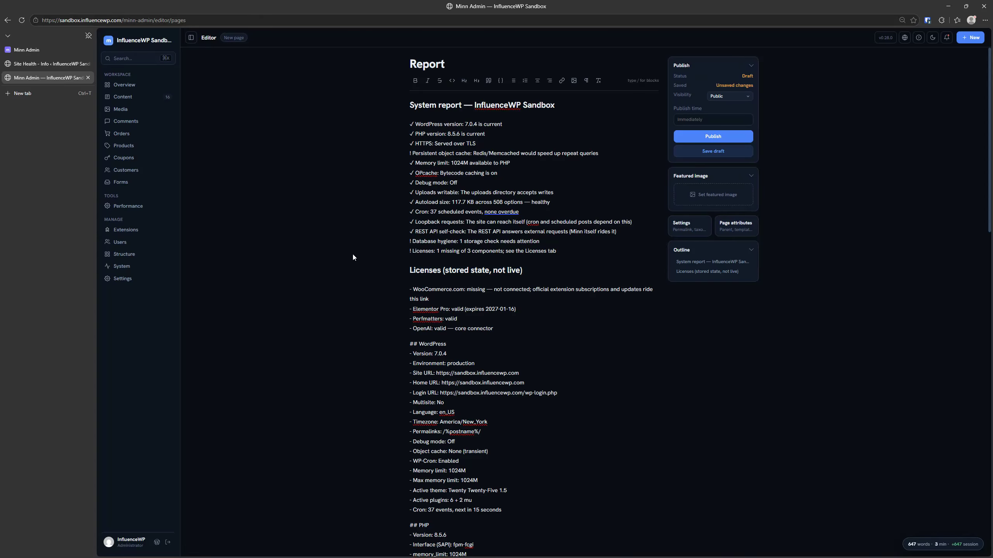
Step: Look through the rest of the pasted report and save the page as a draft
scroll(435, 250, "down", 15)
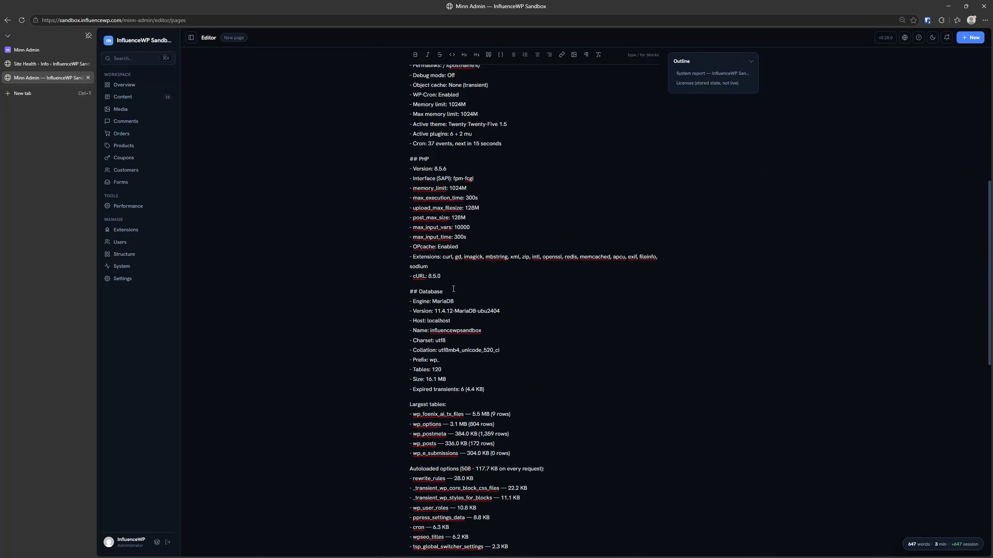
scroll(453, 288, "up", 20)
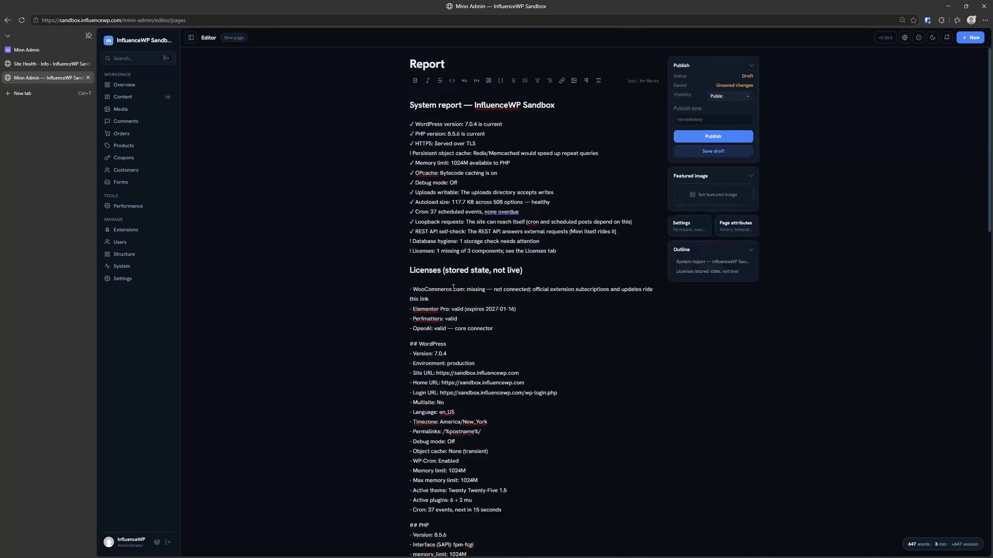
key("ctrl+s")
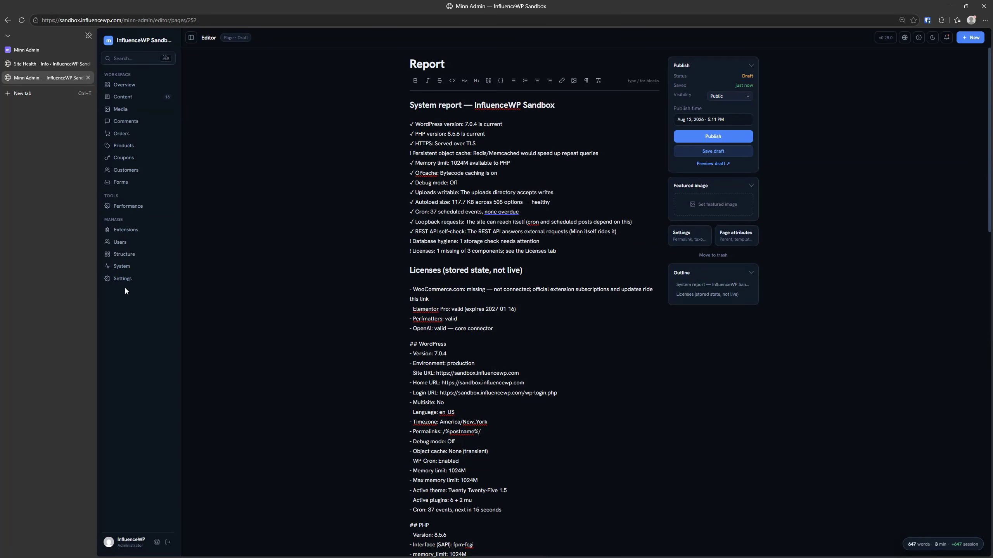
Step: Go back to the System page and view the list of scheduled cron events
left_click(124, 266)
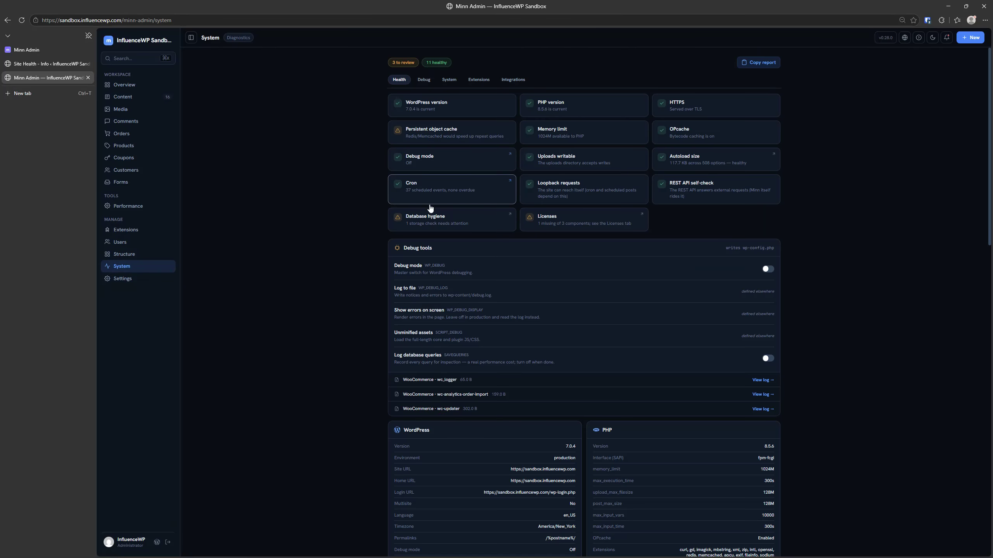
left_click(430, 191)
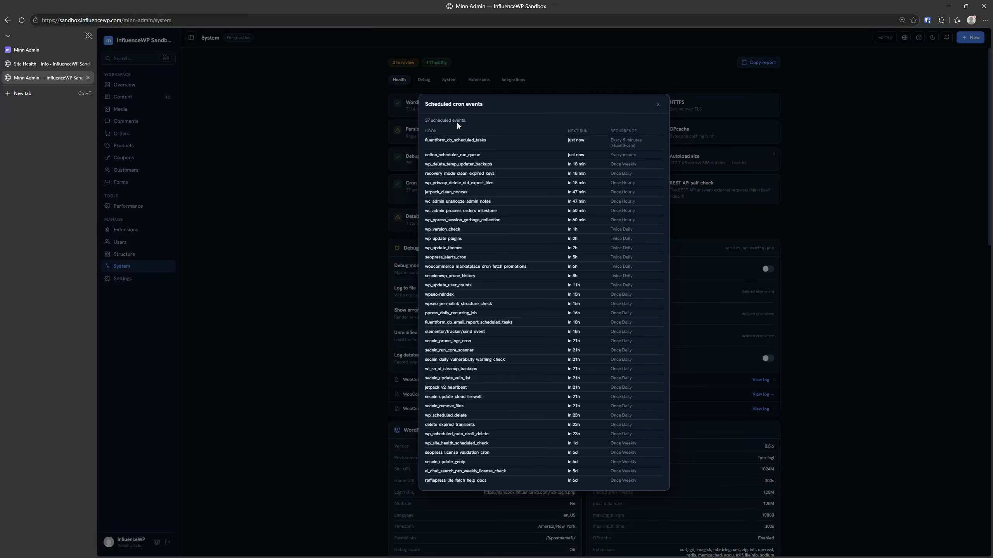
left_click(290, 234)
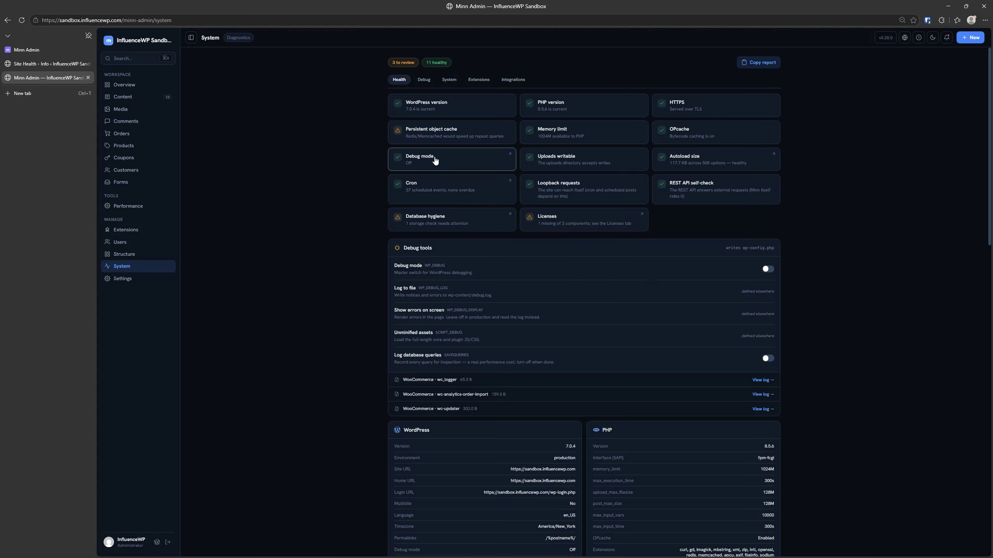
Step: View the license statuses from the Licenses health check and return to the System page
scroll(435, 160, "down", 1)
scroll(435, 160, "down", 4)
scroll(550, 164, "up", 5)
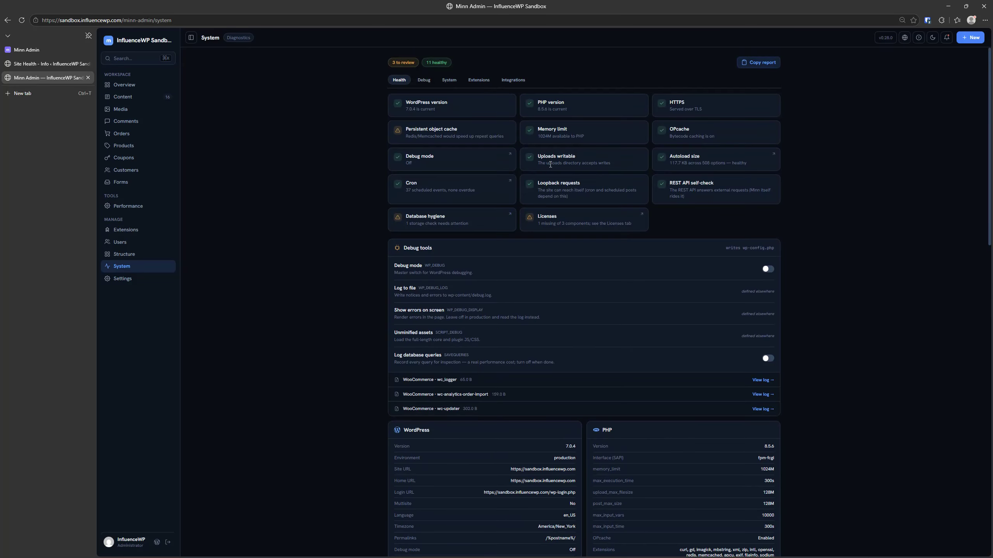
left_click(563, 219)
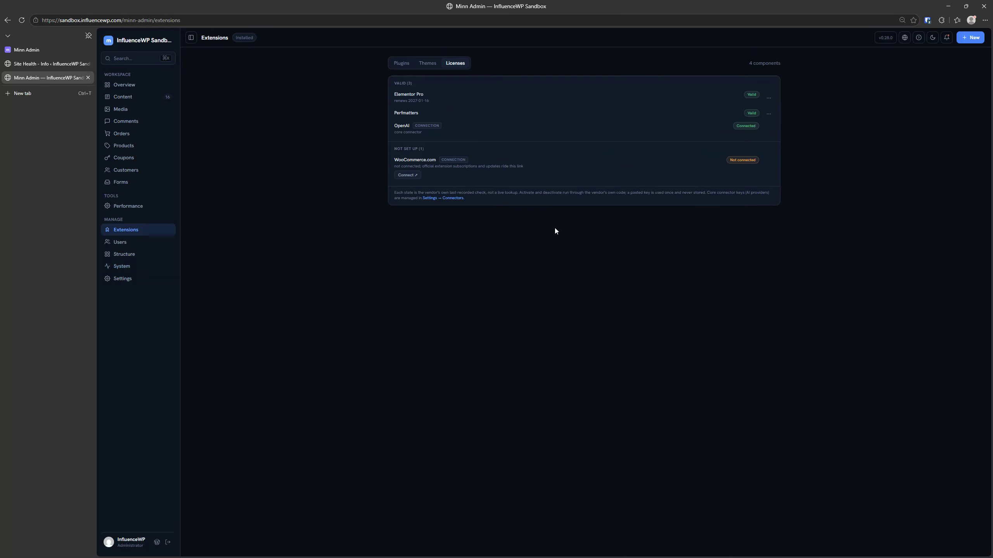
left_click(7, 20)
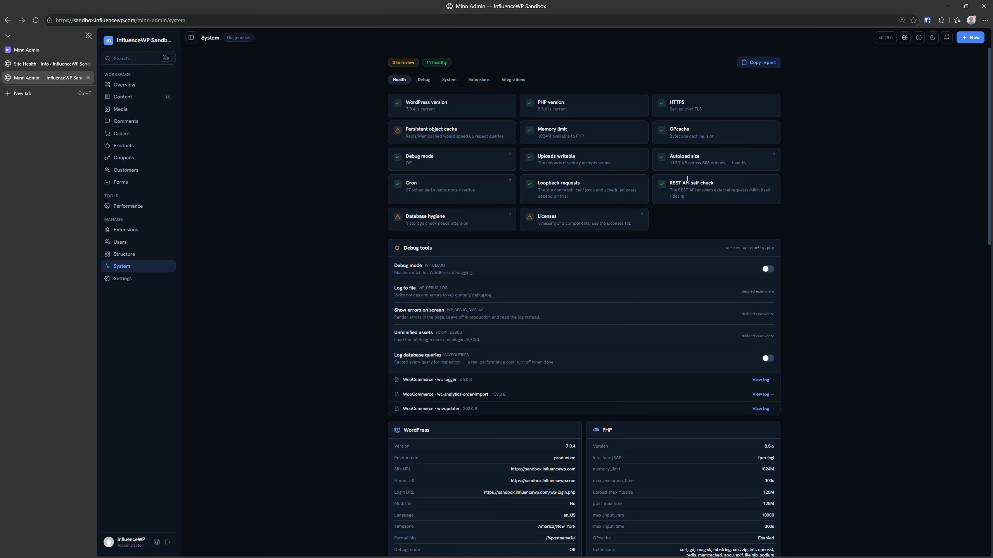
Step: View the autoloaded options behind the Autoload size check and close the list
left_click(693, 156)
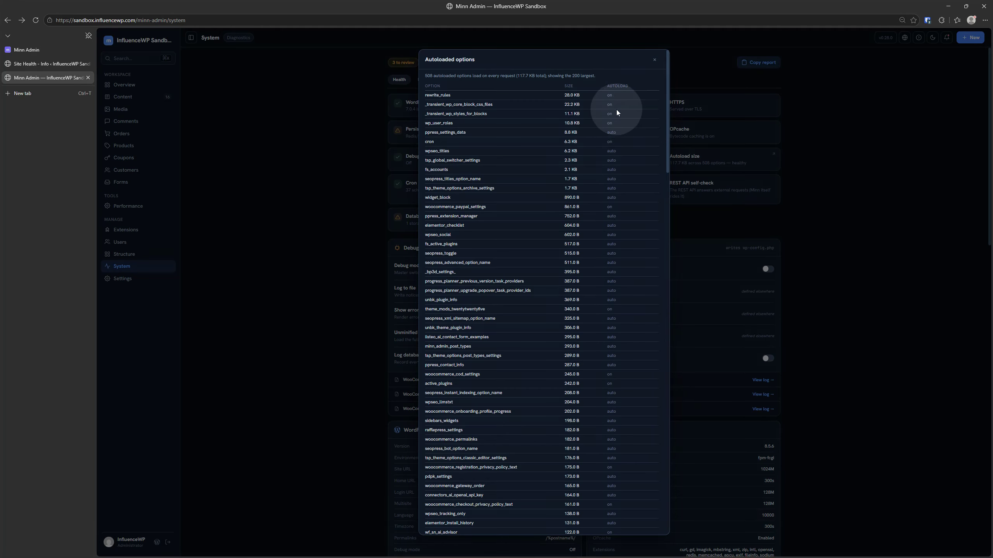
left_click(614, 363)
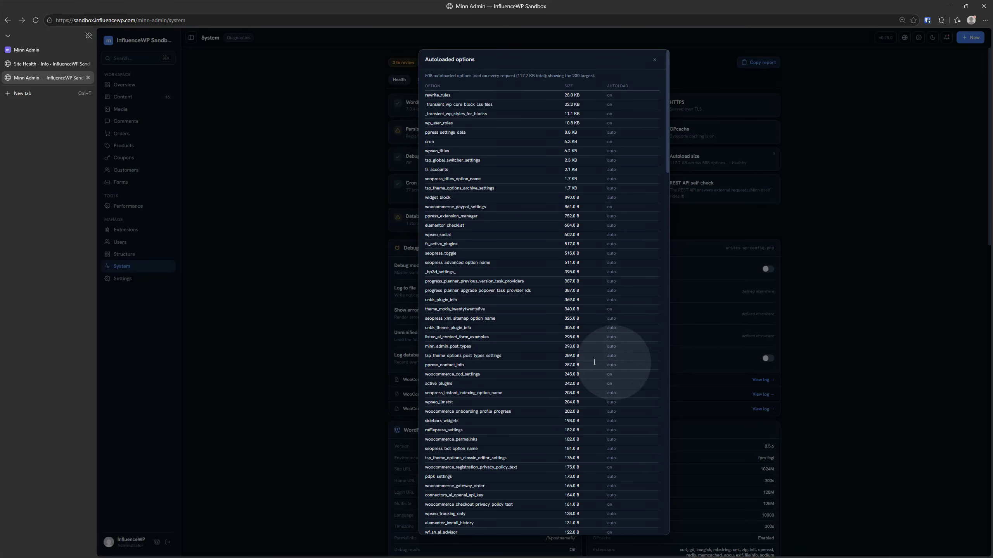
left_click(655, 60)
scroll(710, 167, "down", 1)
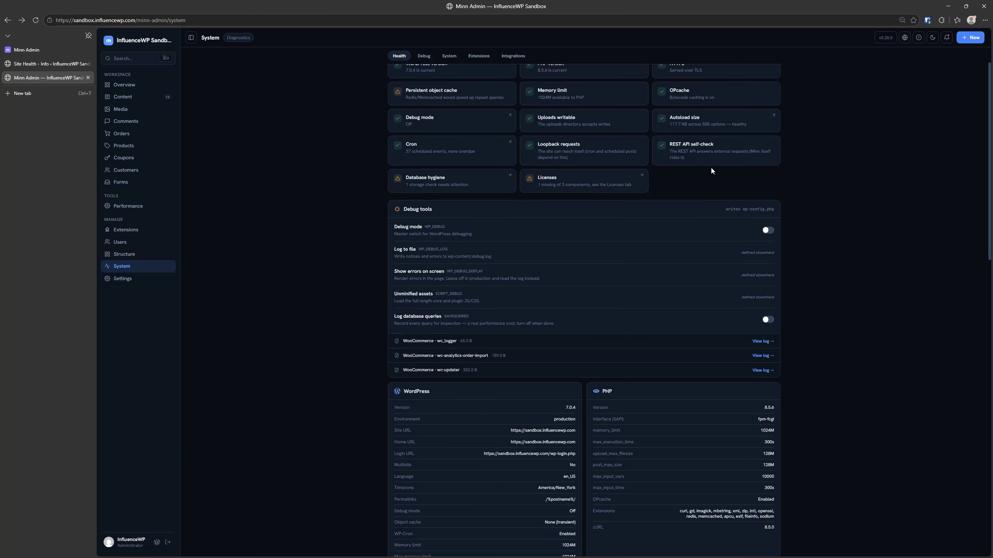
Step: Switch Debug mode and Log database queries on and back off in the debug tools, looking over the system details
left_click(769, 231)
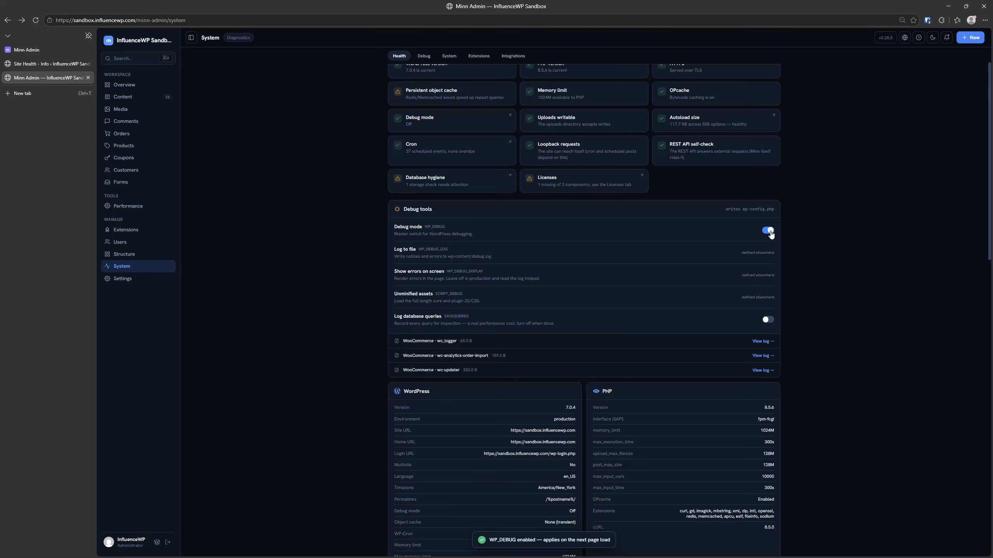
left_click(769, 231)
scroll(449, 262, "down", 4)
scroll(463, 266, "down", 2)
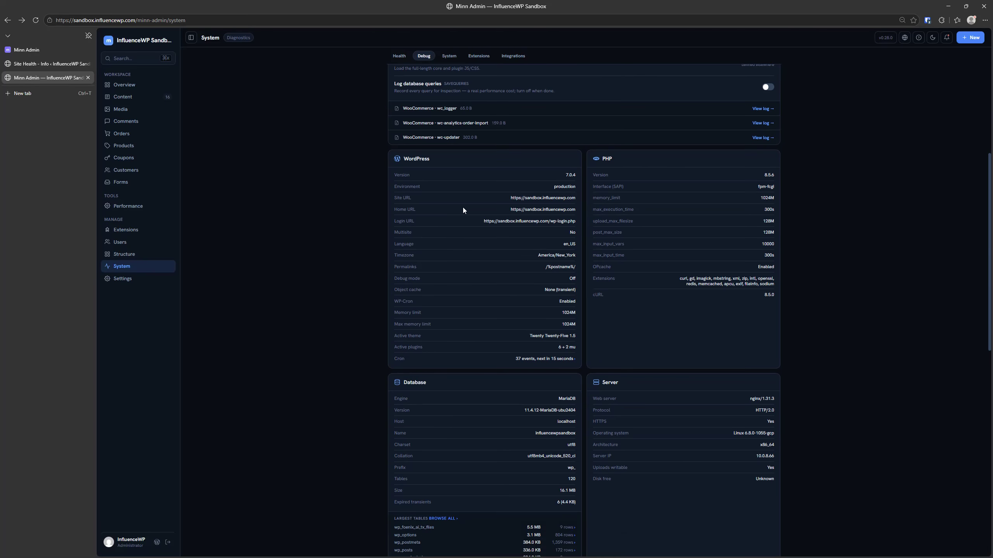
scroll(462, 215, "down", 4)
scroll(465, 221, "up", 7)
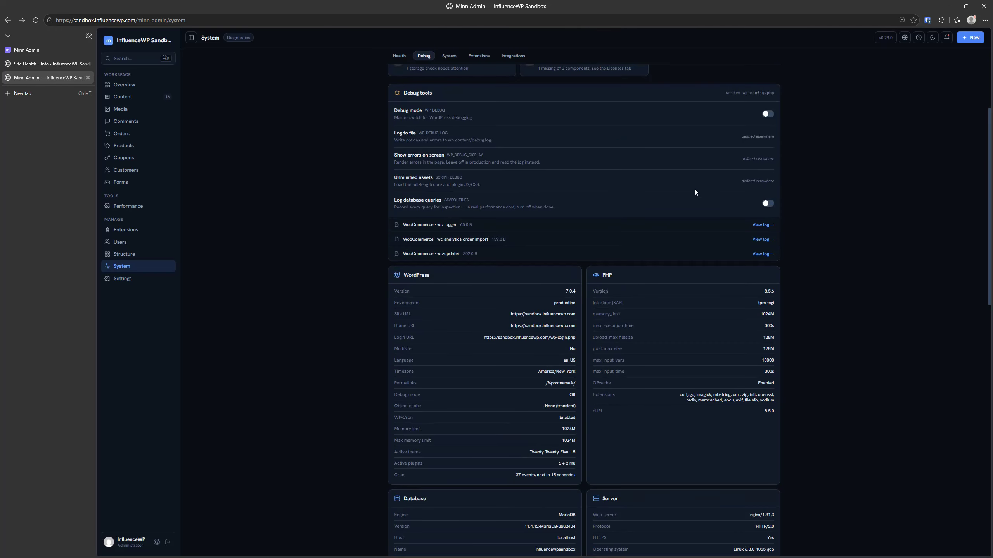
left_click(767, 204)
left_click(767, 203)
scroll(553, 266, "down", 17)
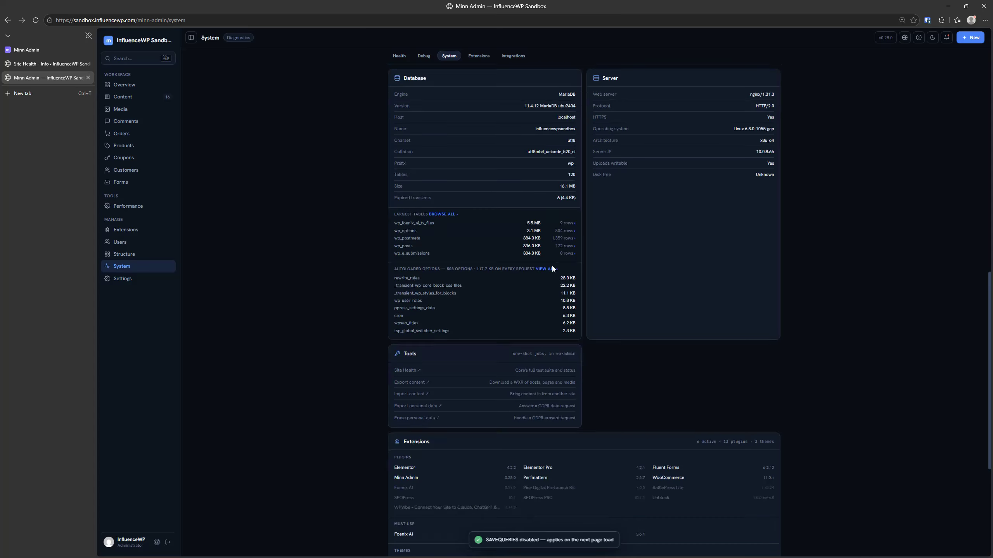
scroll(558, 265, "up", 17)
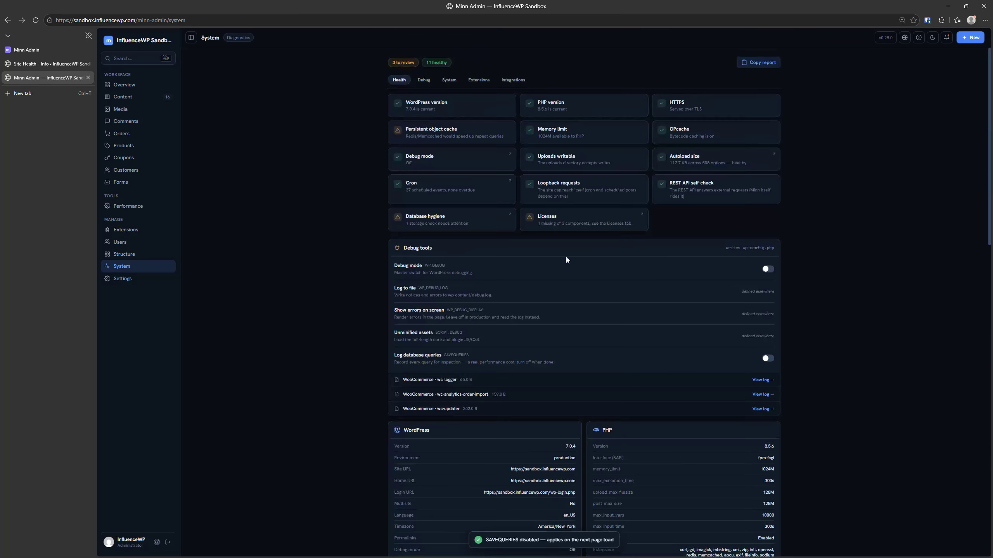
Step: Open the Minn Admin settings and switch Search engine visibility off and back on in the Visibility section
left_click(123, 279)
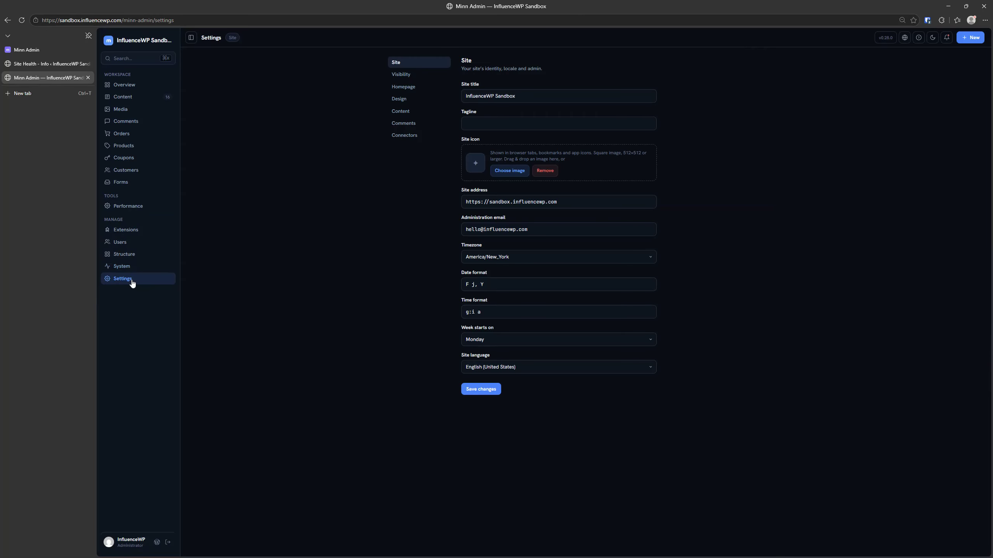
left_click(399, 79)
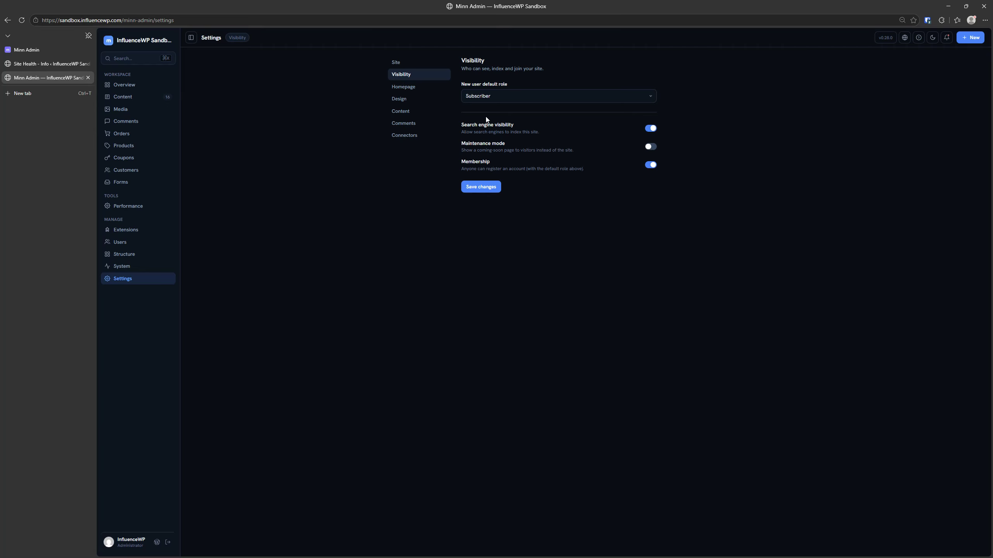
left_click(649, 129)
left_click(649, 129)
Step: Compare with the standard dashboard's Reading settings, ticking and unticking the option to discourage search engines, and return to Minn Admin
left_click(42, 63)
left_click(126, 54)
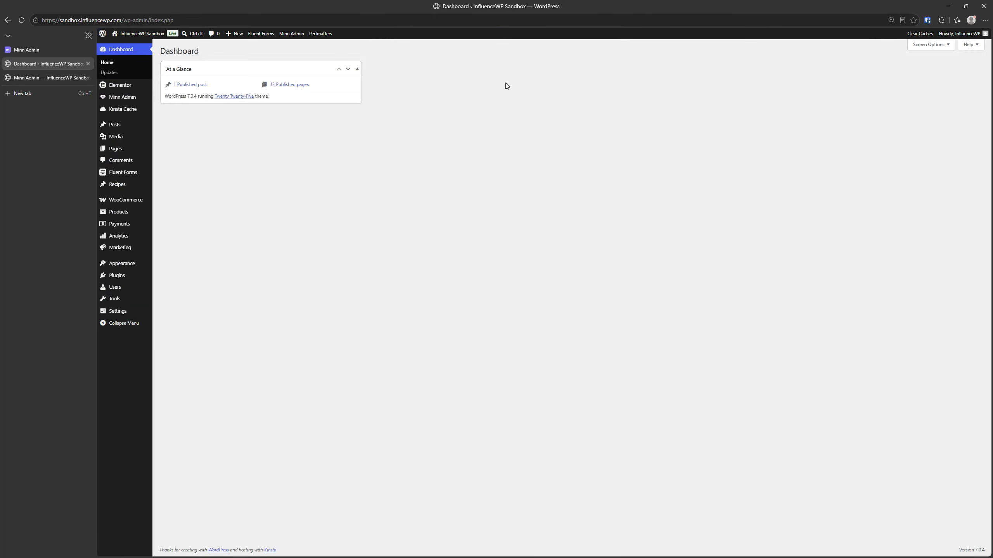
mouse_move(118, 312)
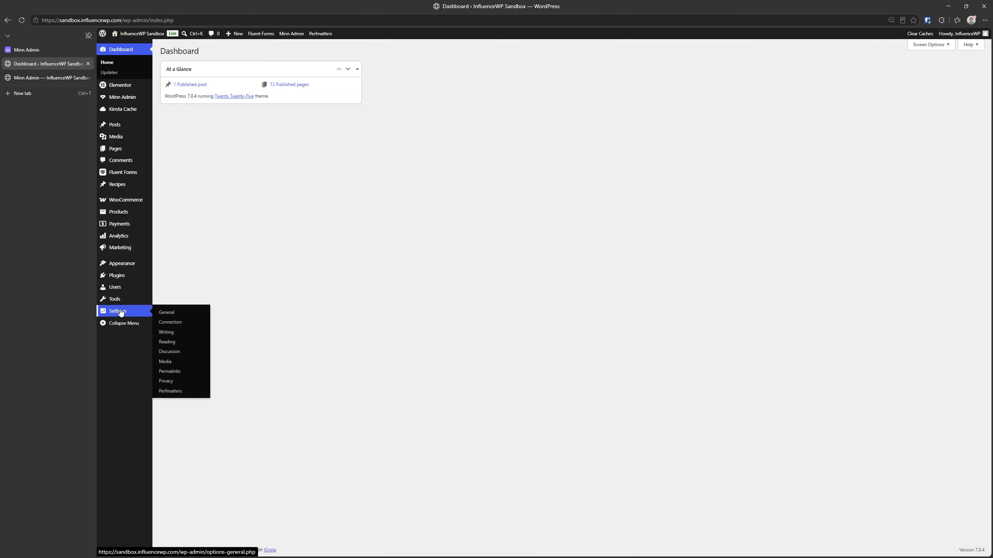
left_click(176, 347)
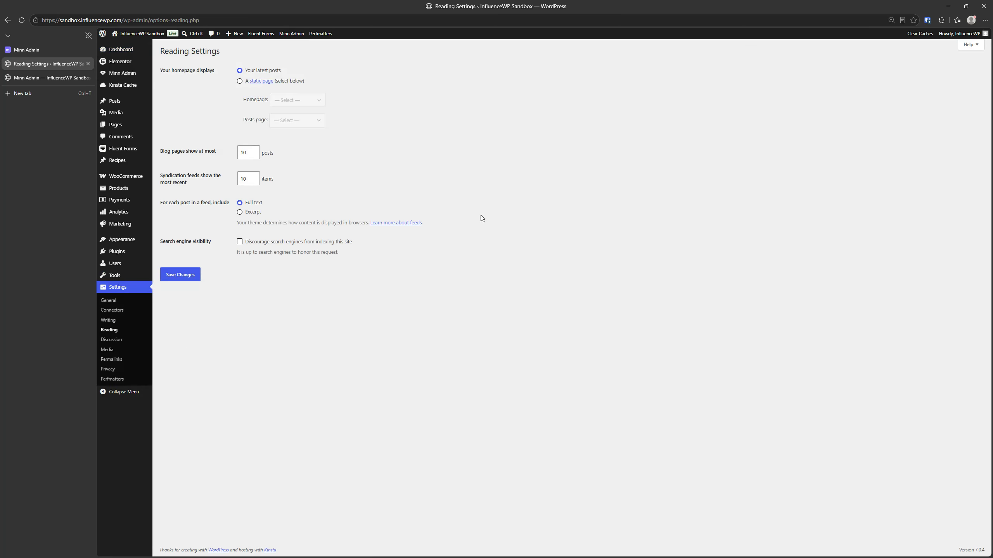
left_click(240, 241)
left_click(240, 241)
left_click(69, 78)
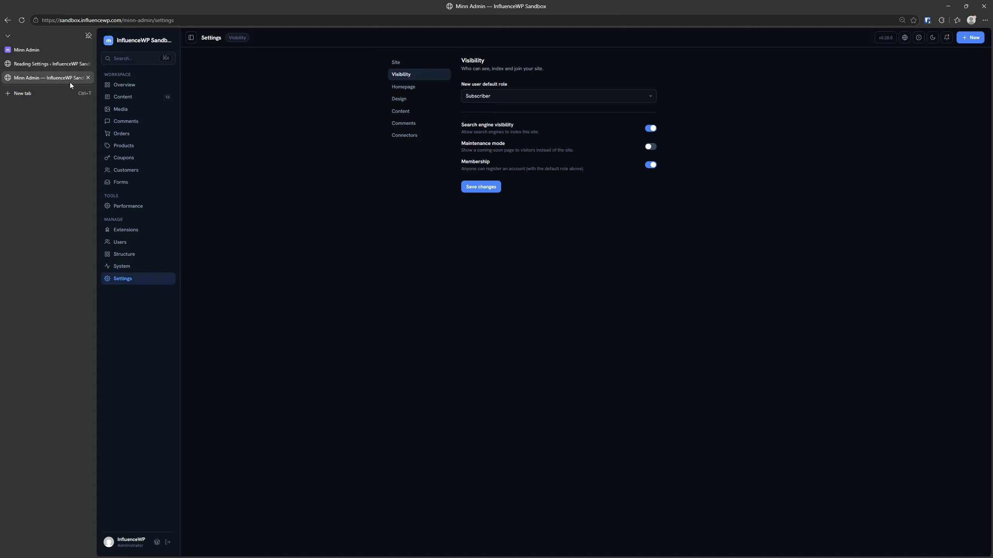
Step: View the Homepage, Design and Content settings sections and return to Visibility
left_click(412, 87)
left_click(409, 99)
left_click(407, 113)
left_click(406, 88)
left_click(404, 76)
Step: Toggle Maintenance mode on and off several times and save the visibility settings
left_click(651, 148)
left_click(650, 147)
left_click(651, 147)
left_click(651, 147)
left_click(651, 149)
left_click(650, 149)
left_click(480, 187)
Step: Look through the Homepage, Design, Content, Comments and Connectors settings sections
left_click(412, 91)
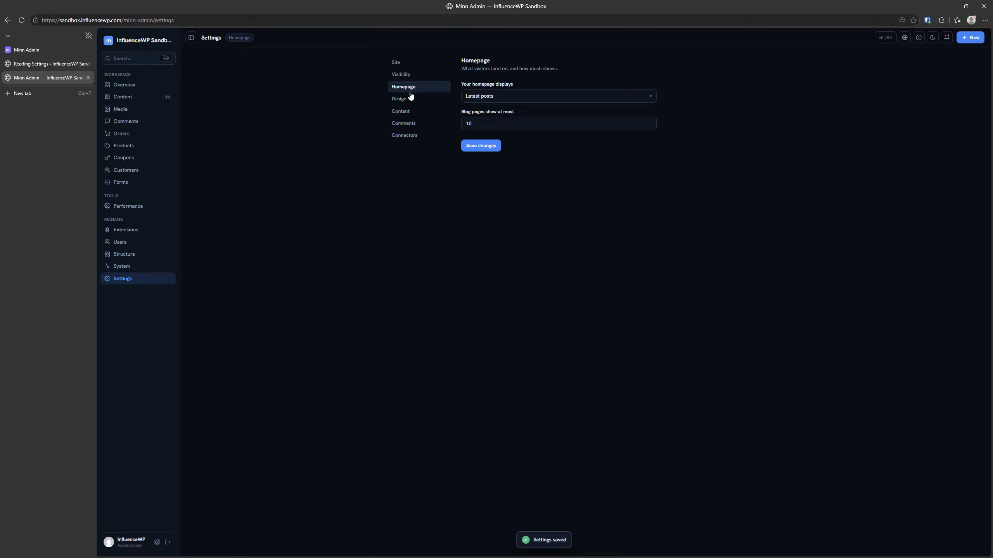
left_click(404, 101)
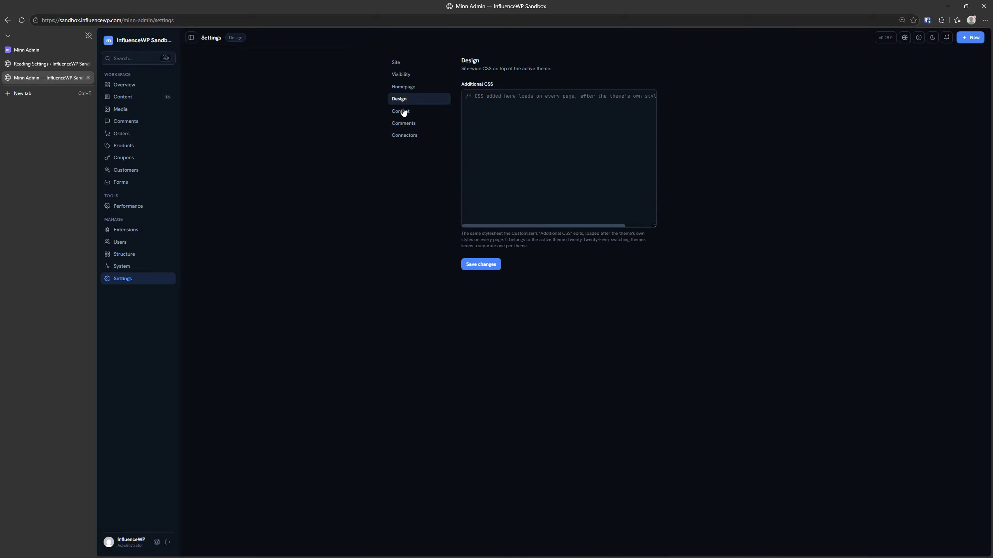
left_click(403, 112)
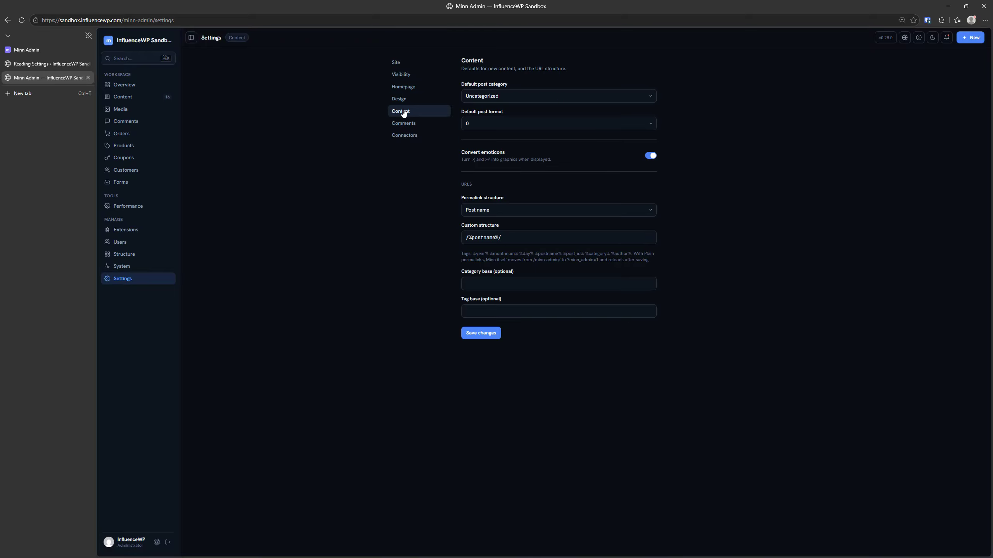
left_click(409, 123)
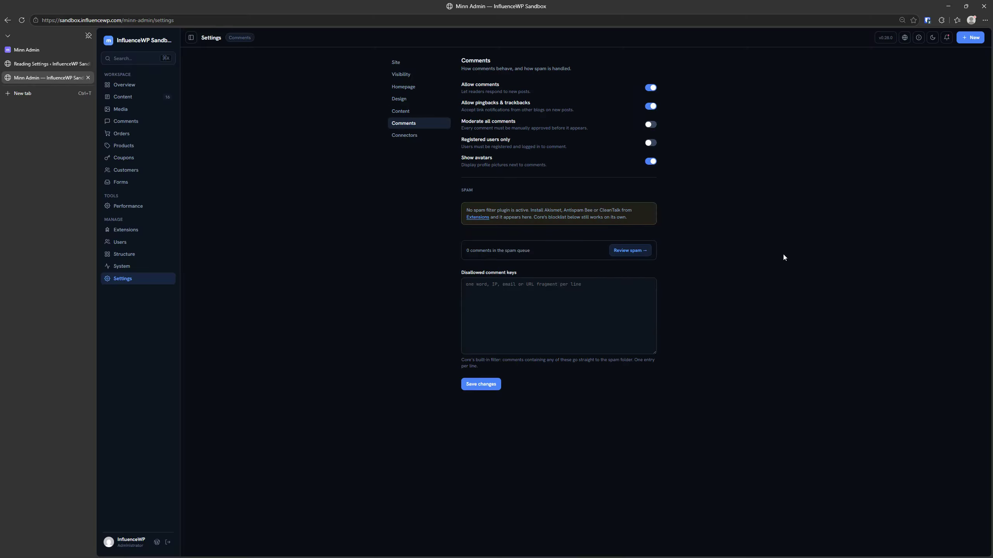
left_click(408, 136)
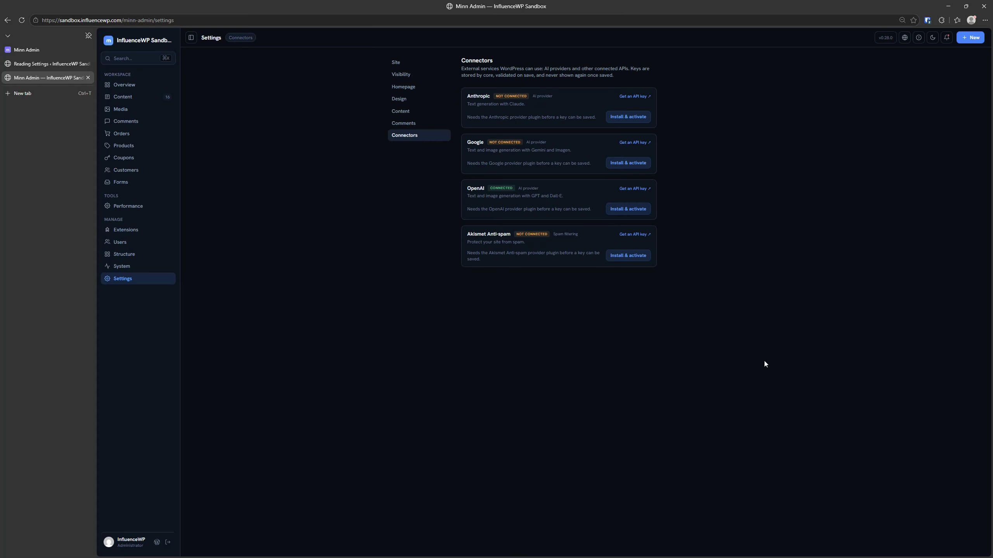
Step: Return to the Overview dashboard and switch to the open Minn Admin website
left_click(136, 90)
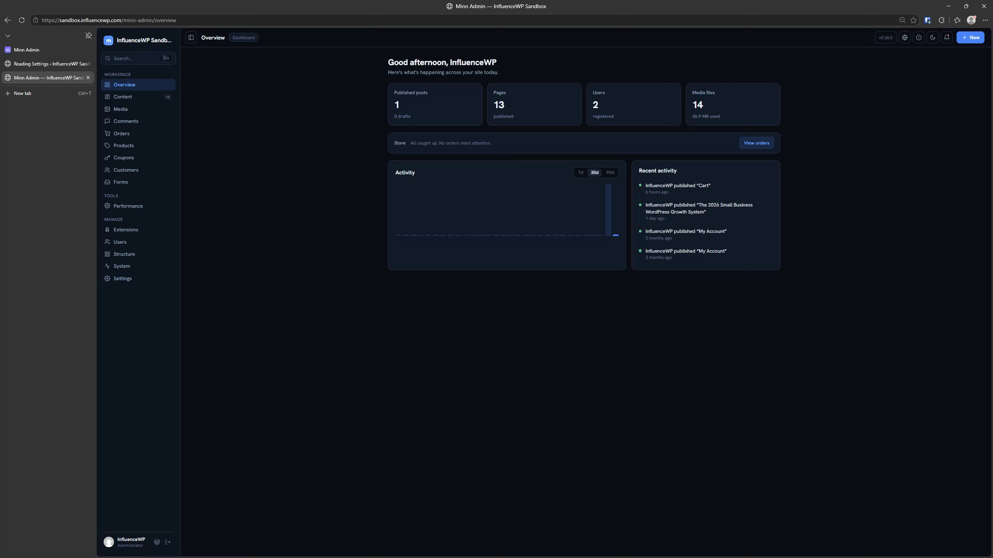
left_click(31, 51)
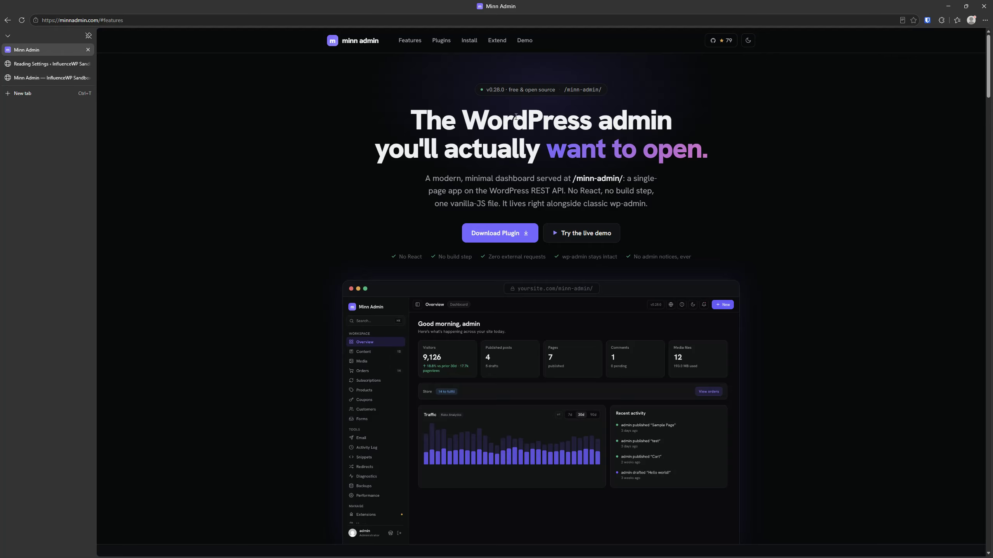